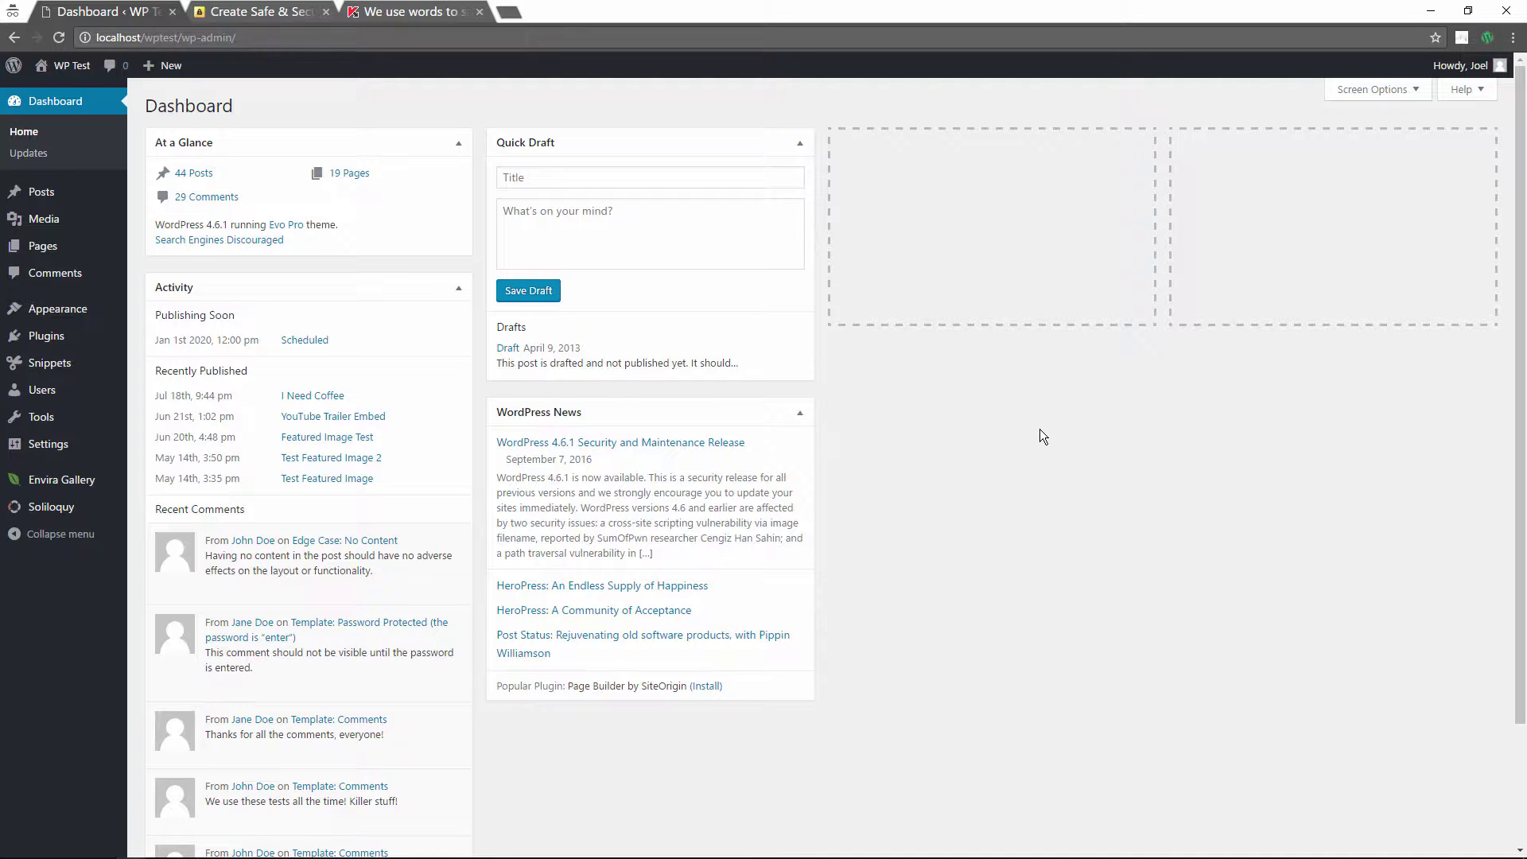
Step: In the Word Strong Passwords notes, select the weak example password
key(super+Tab)
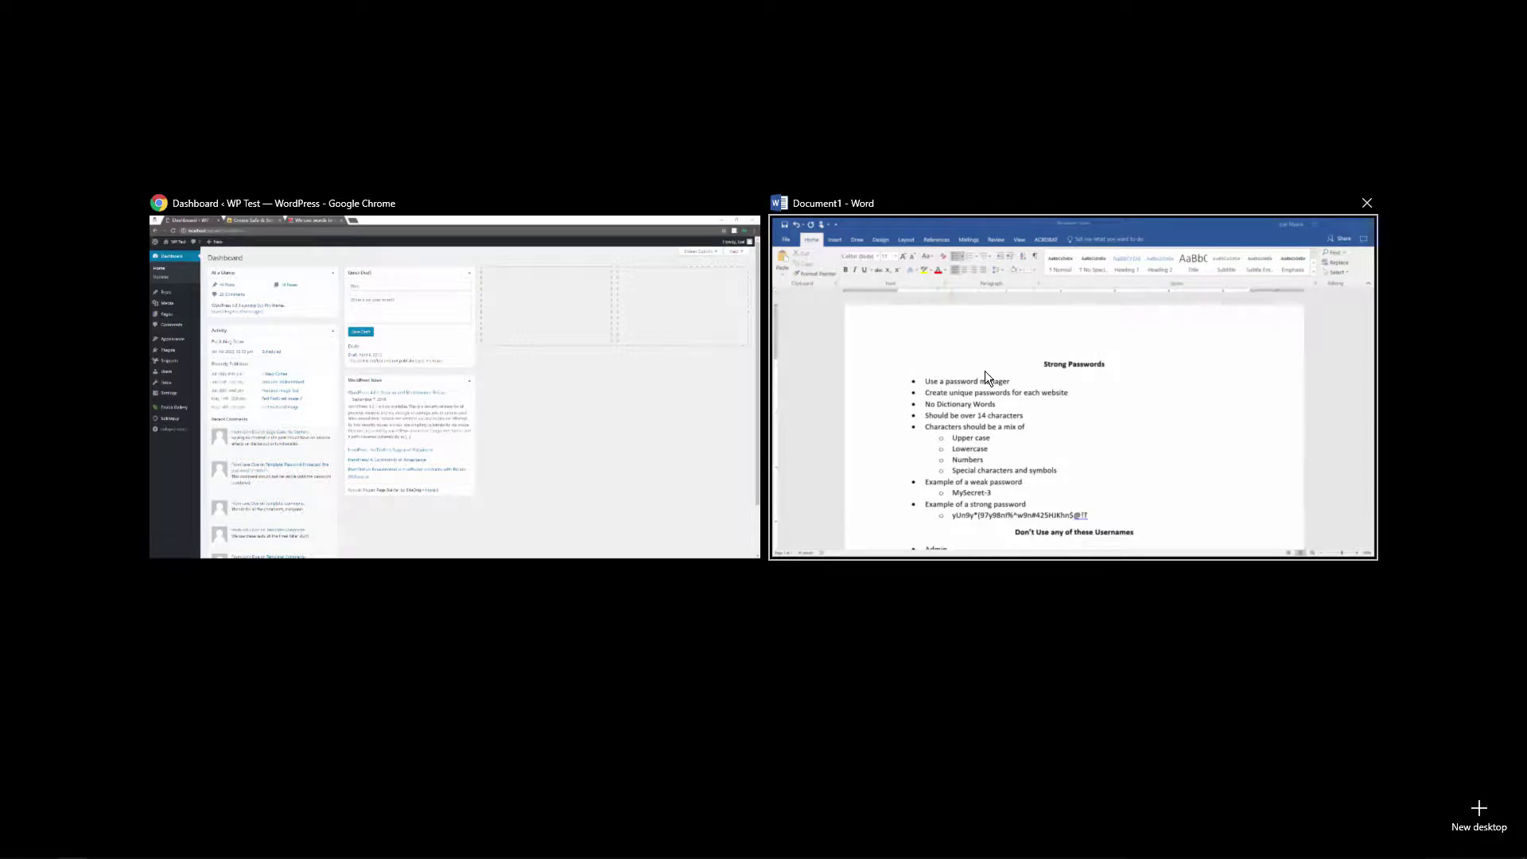
click(984, 371)
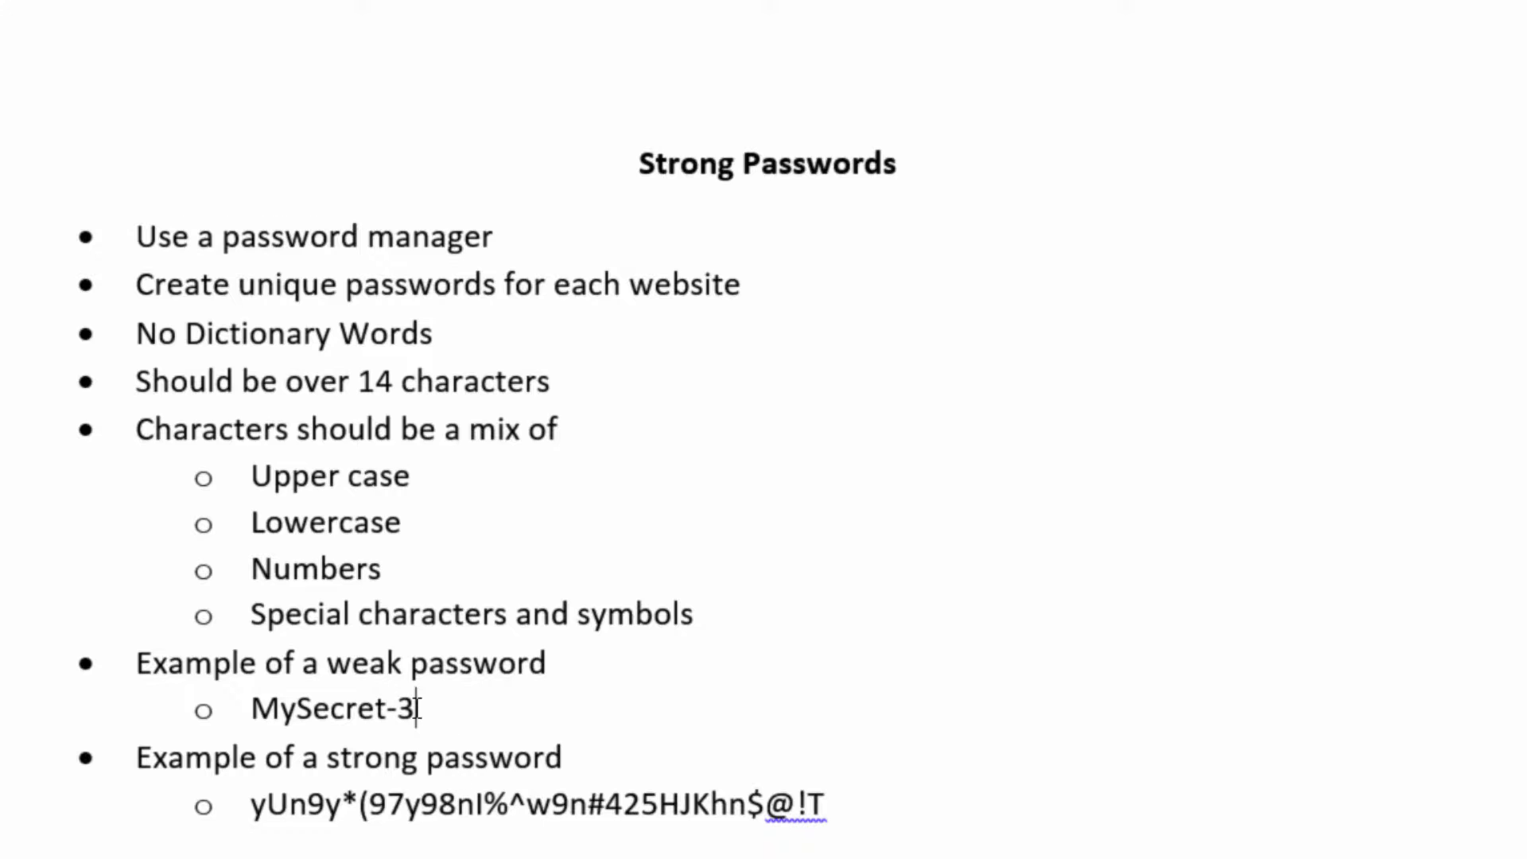
drag(417, 708, 308, 708)
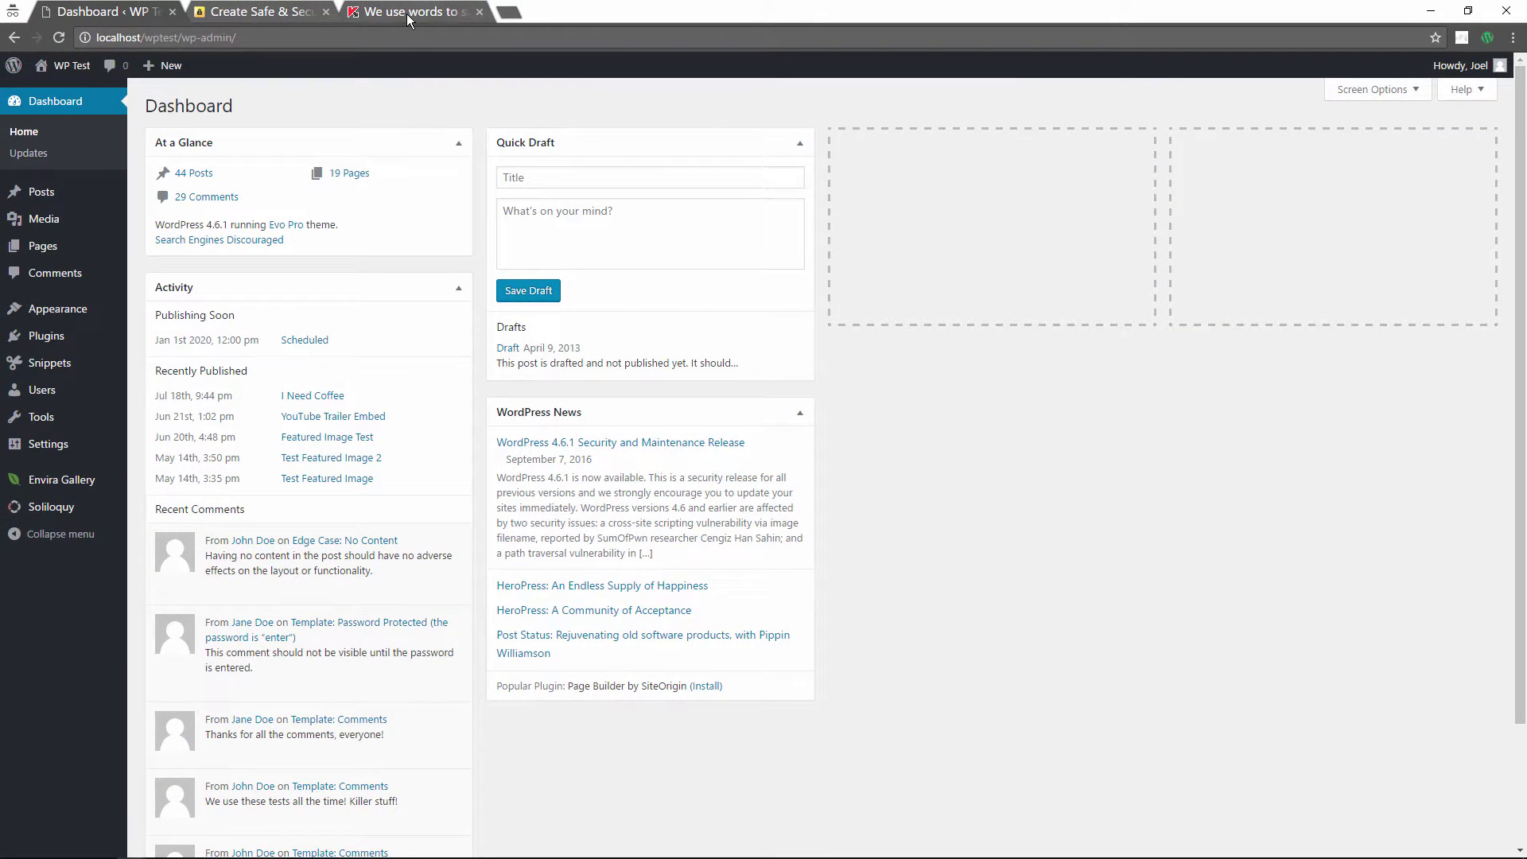
Step: Switch to the Kaspersky Secure Password Check page with Ctrl+3
key(ctrl+3)
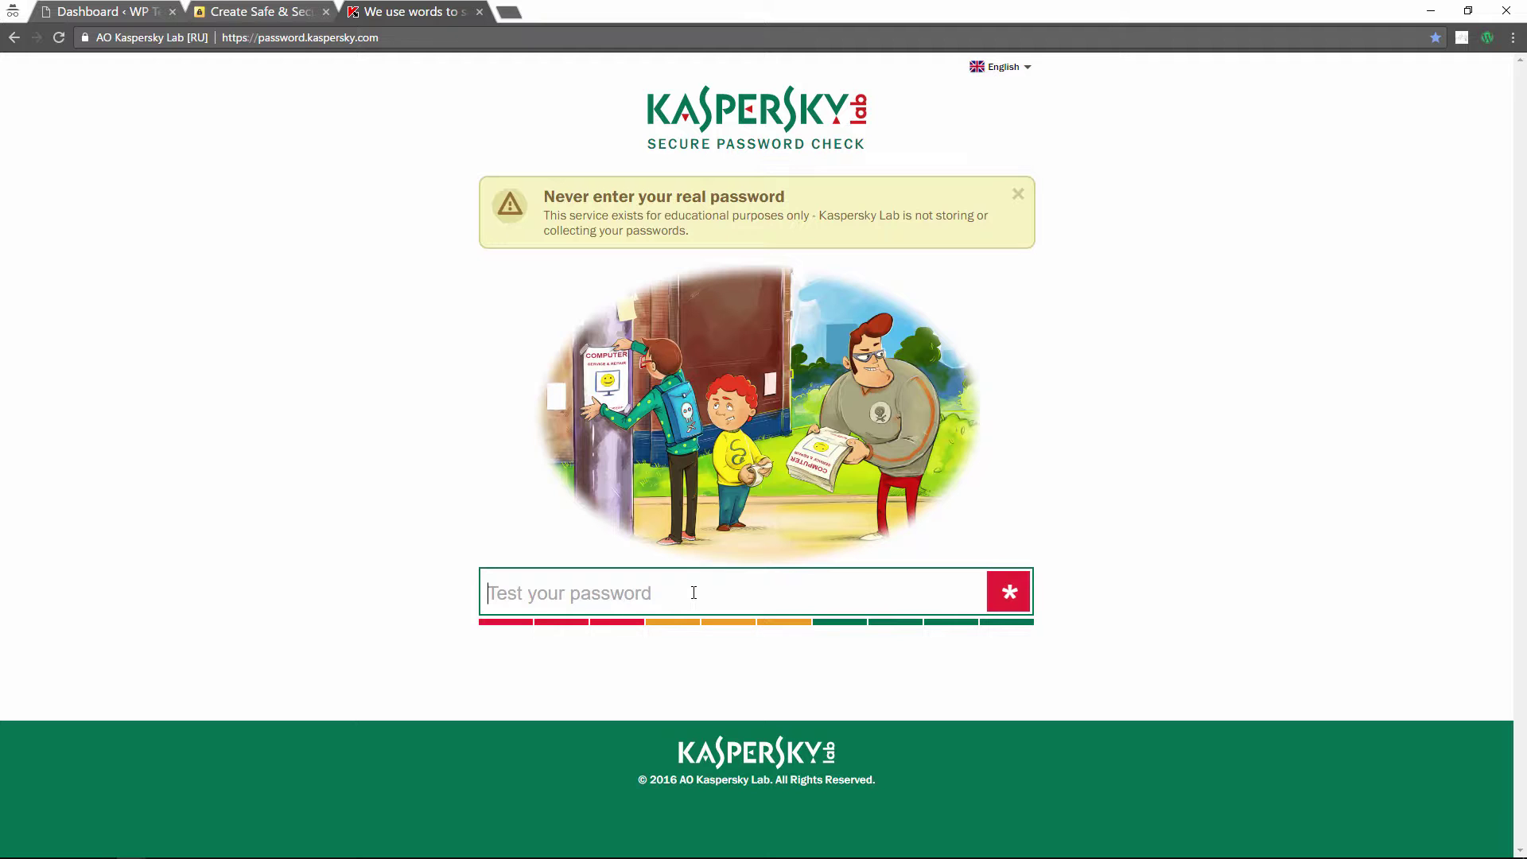
Step: Paste the weak example password into the checker and review its 5-month bruteforce rating
key(ctrl+v)
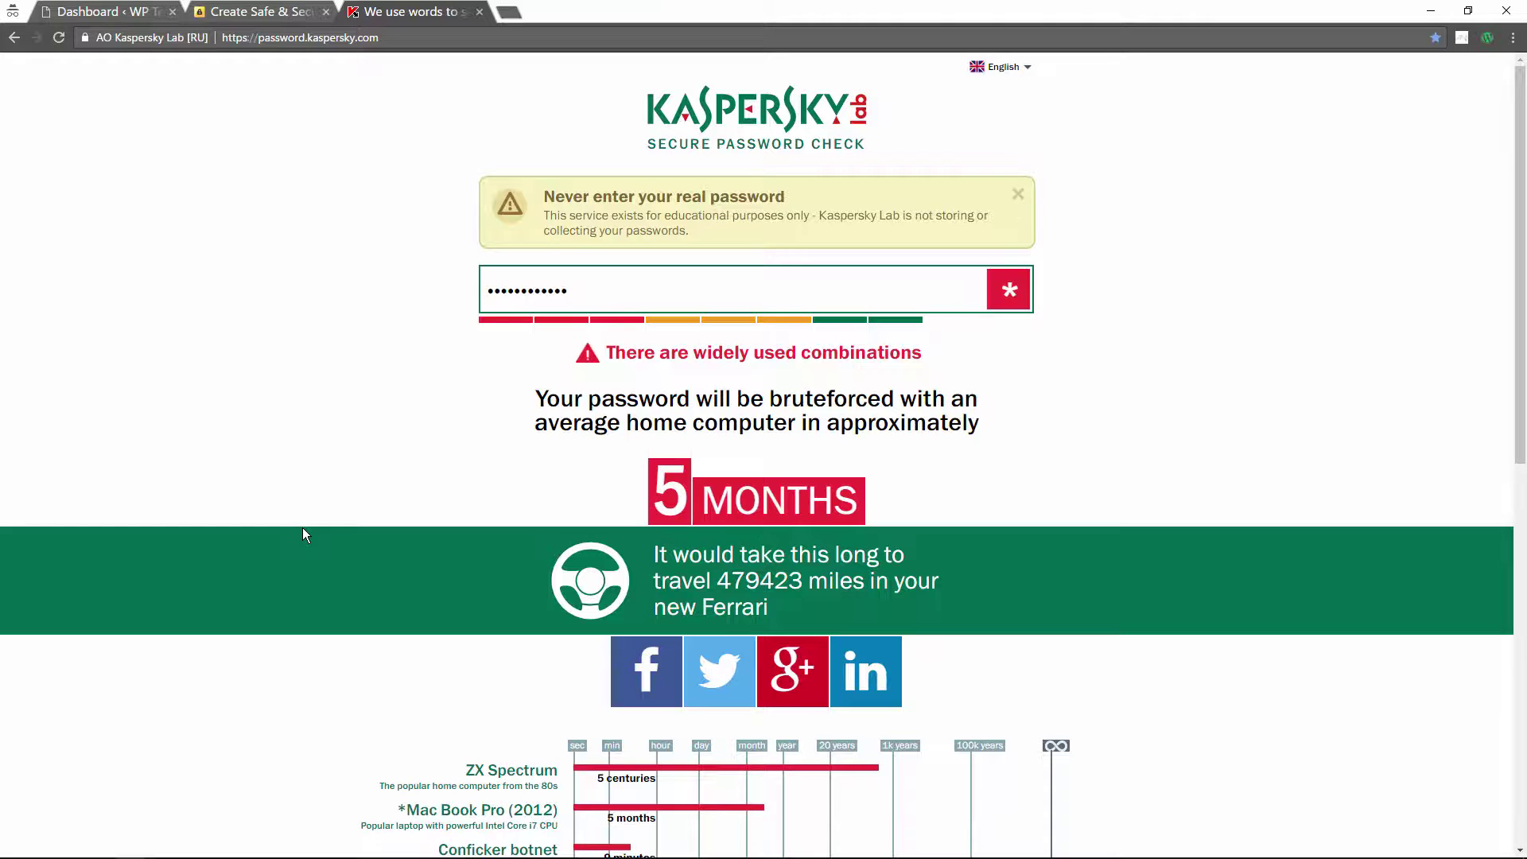
scroll(302, 528, down, 2)
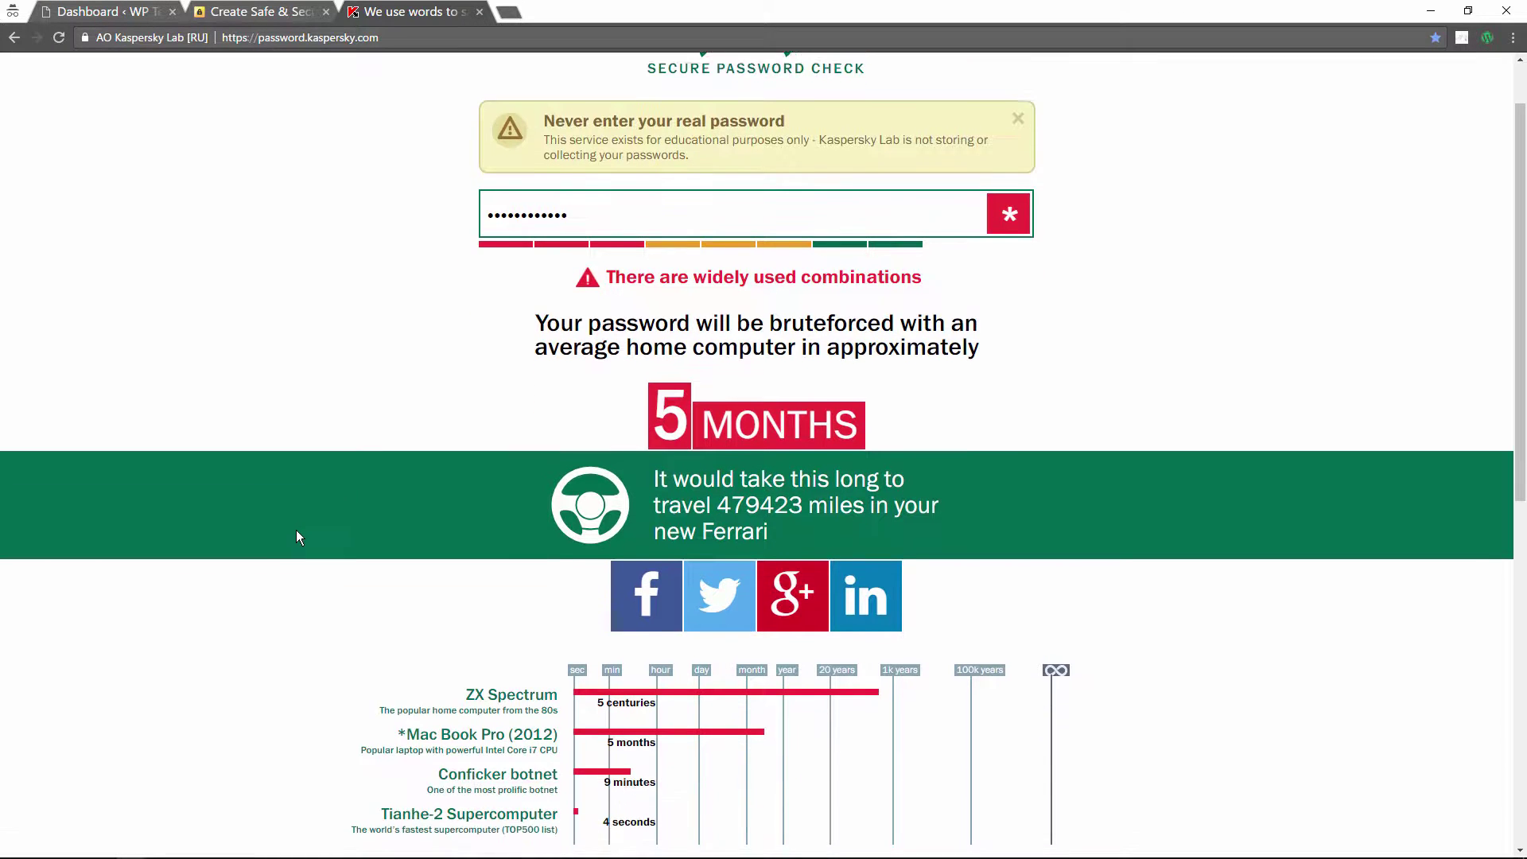
scroll(246, 543, down, 3)
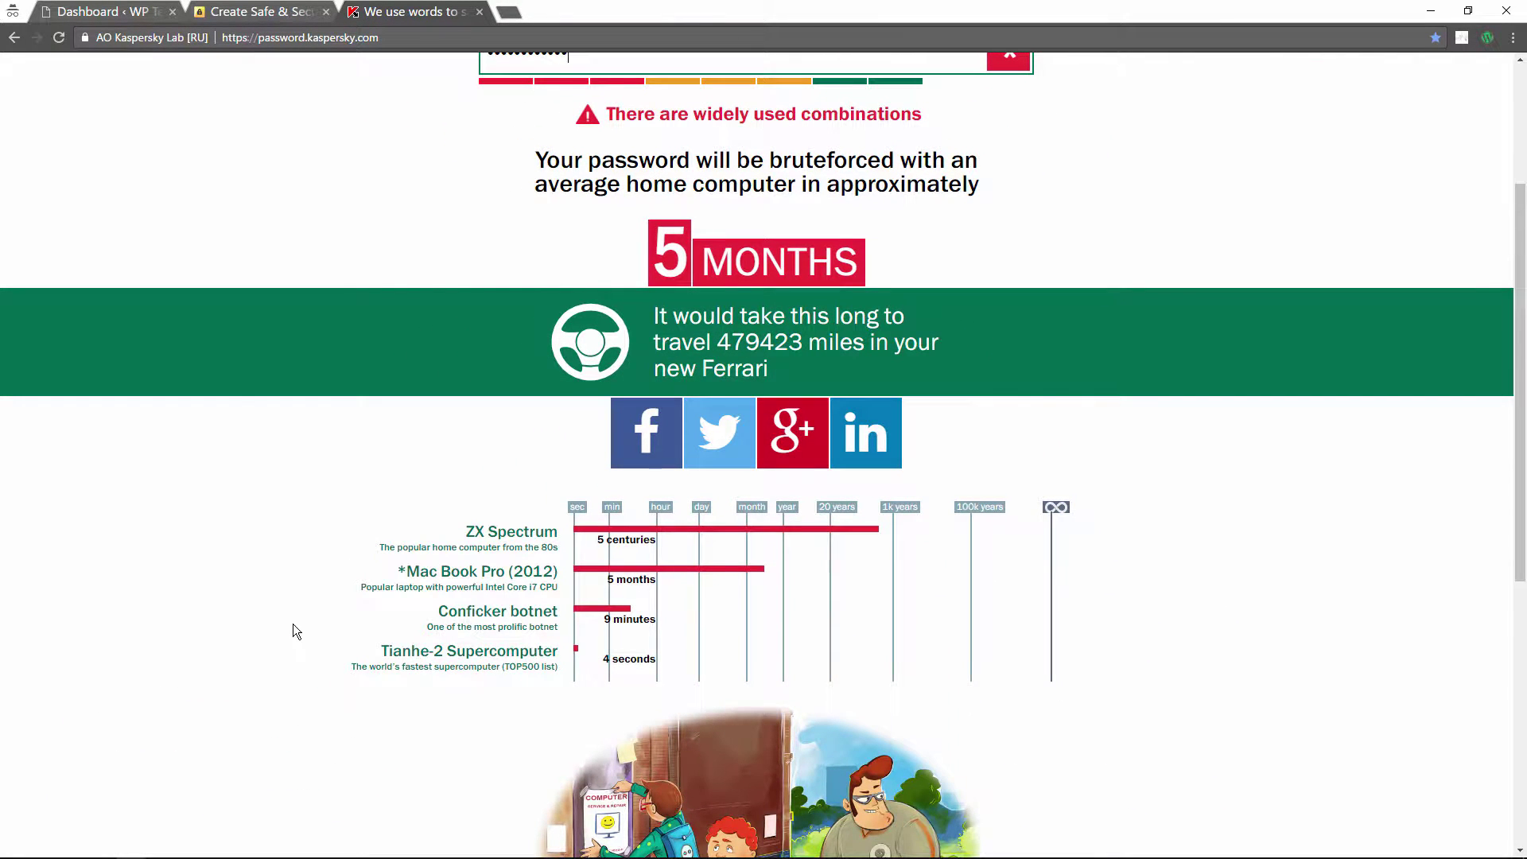
scroll(384, 595, up, 1)
scroll(384, 597, up, 1)
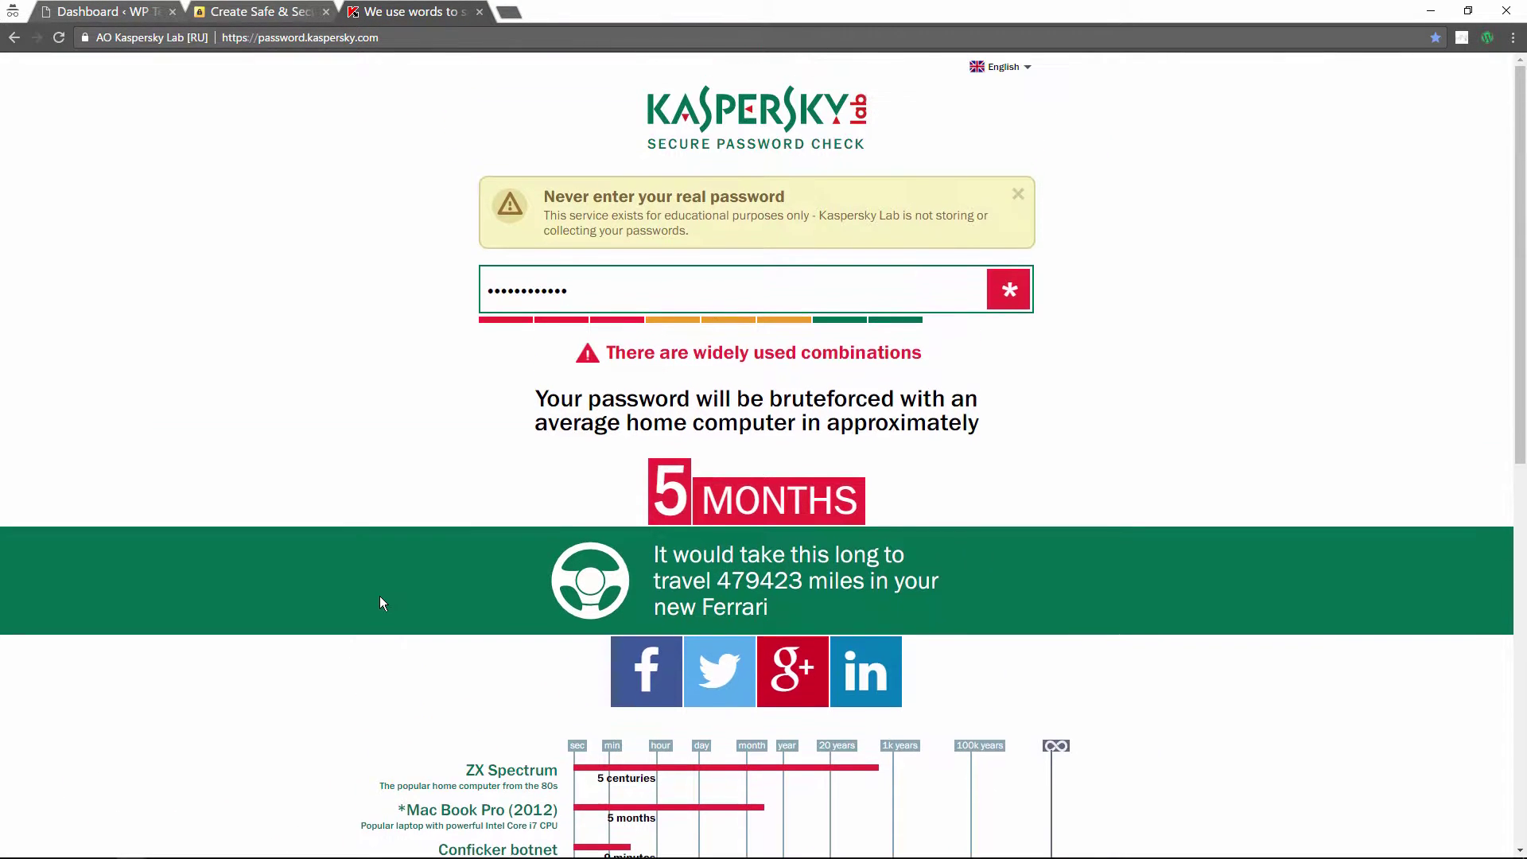
scroll(379, 603, down, 3)
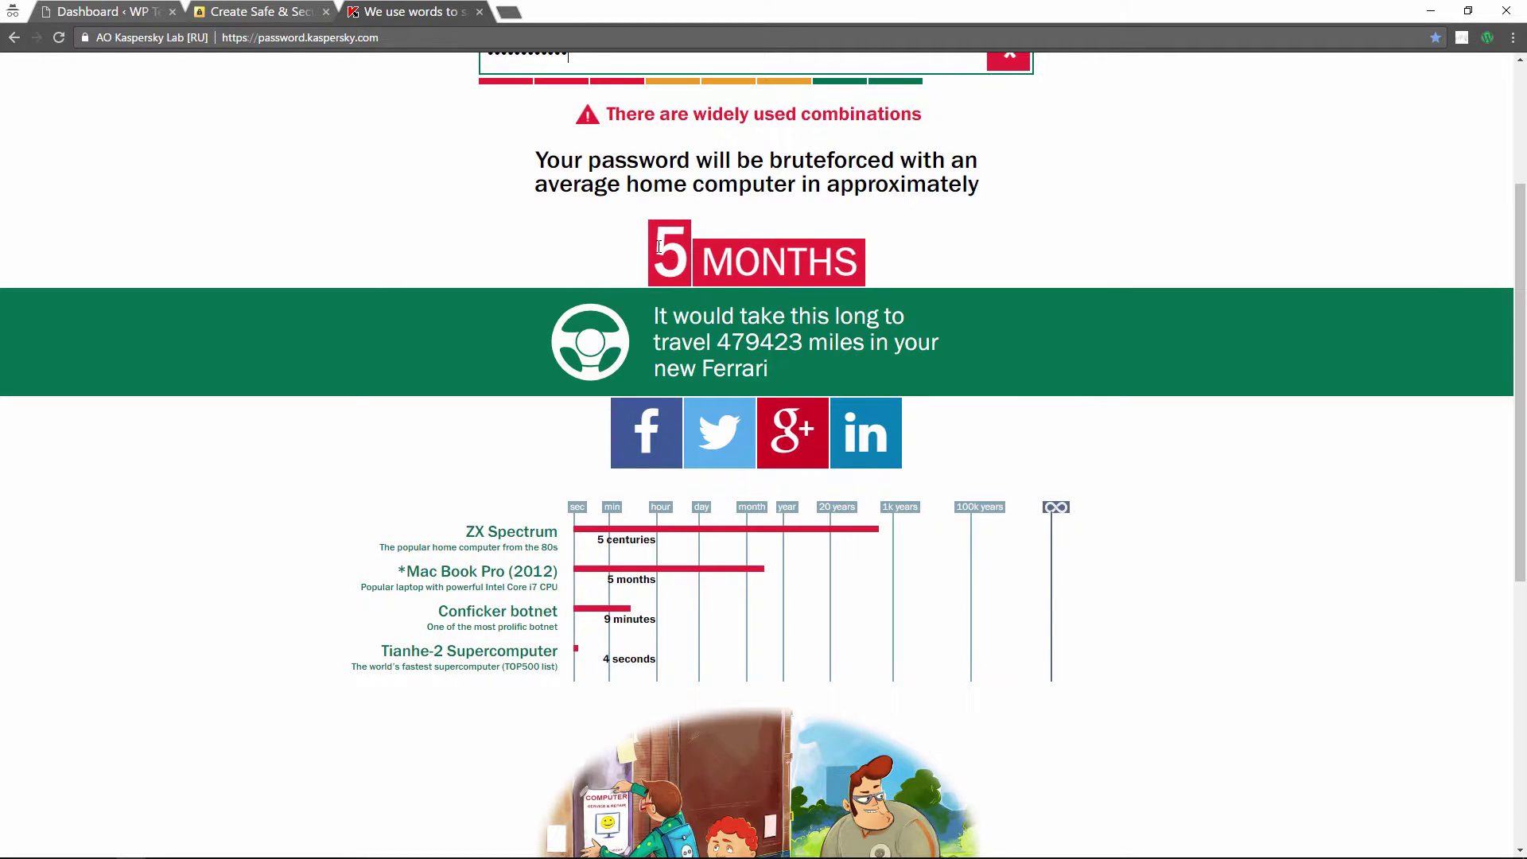
Step: Paste the long strong example password into the checker and review its 10000+ centuries rating
scroll(717, 298, up, 3)
key(ctrl+v)
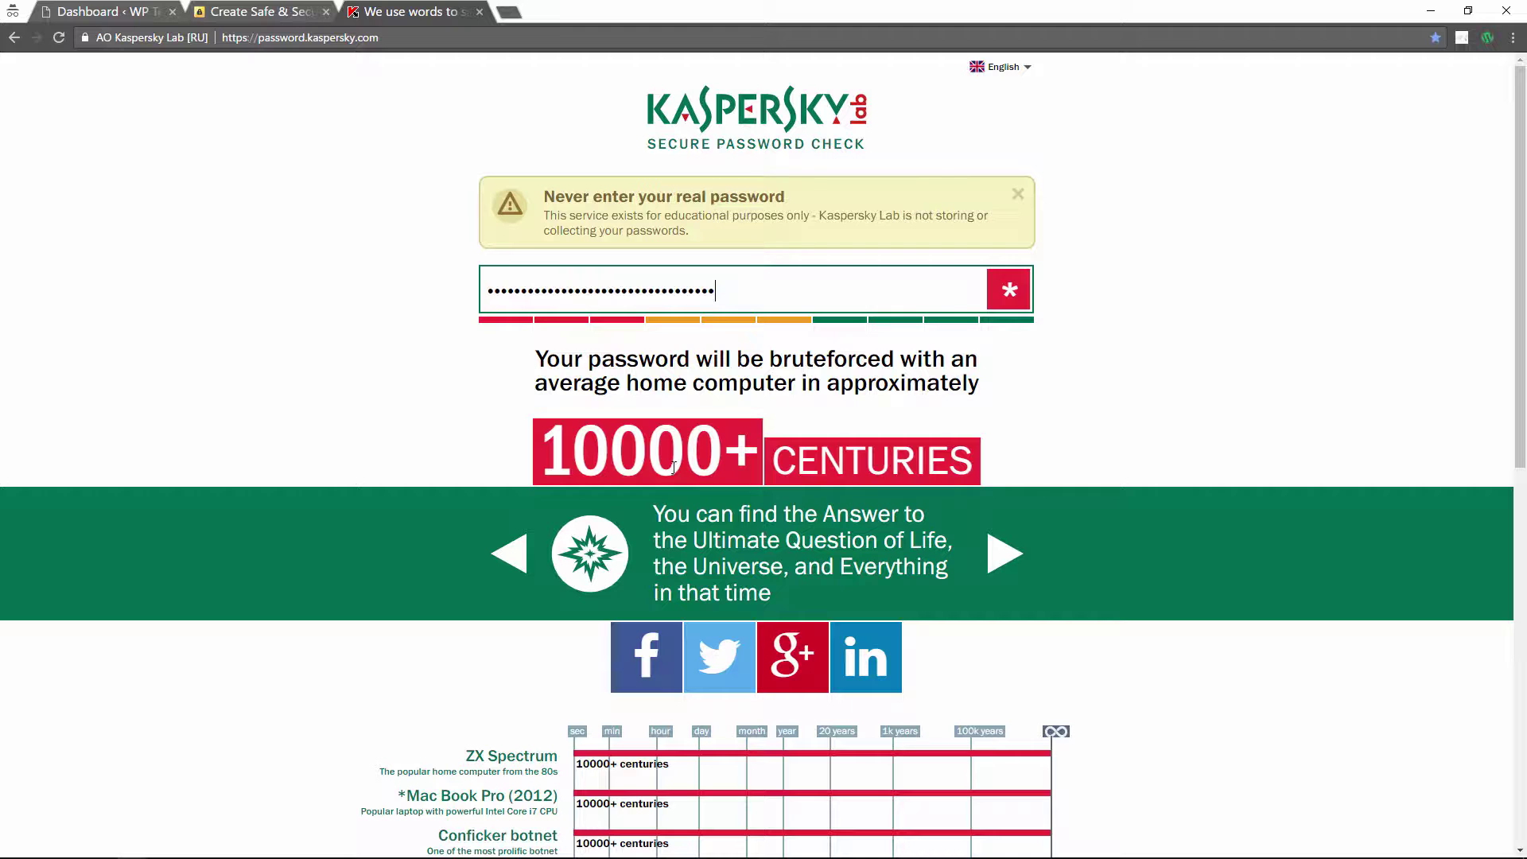
scroll(265, 487, down, 2)
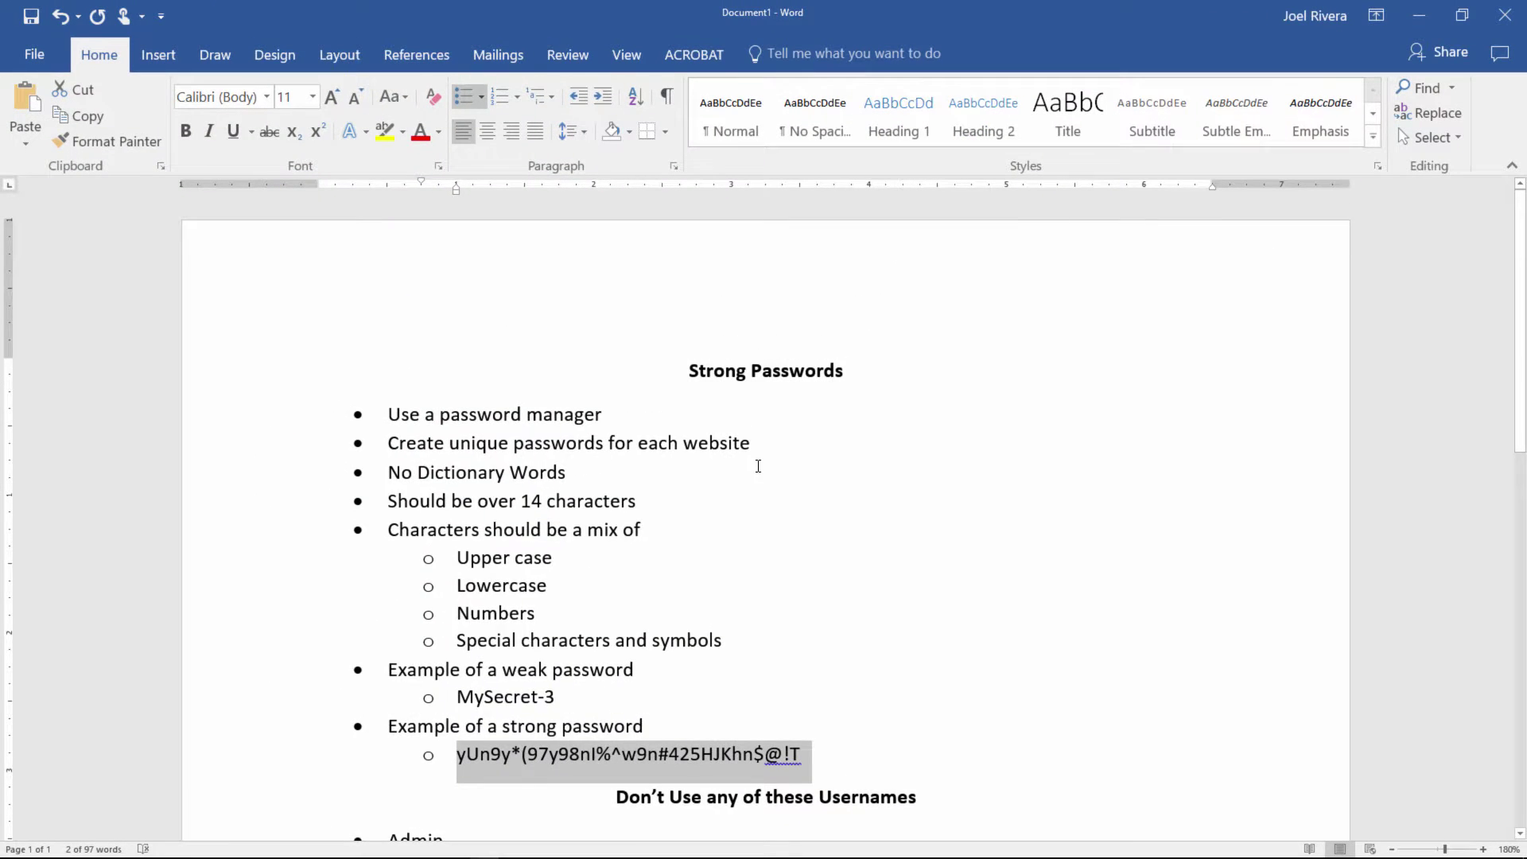
Step: Insert an empty top-level bullet directly below the strong example password line
scroll(757, 467, down, 3)
scroll(756, 467, up, 2)
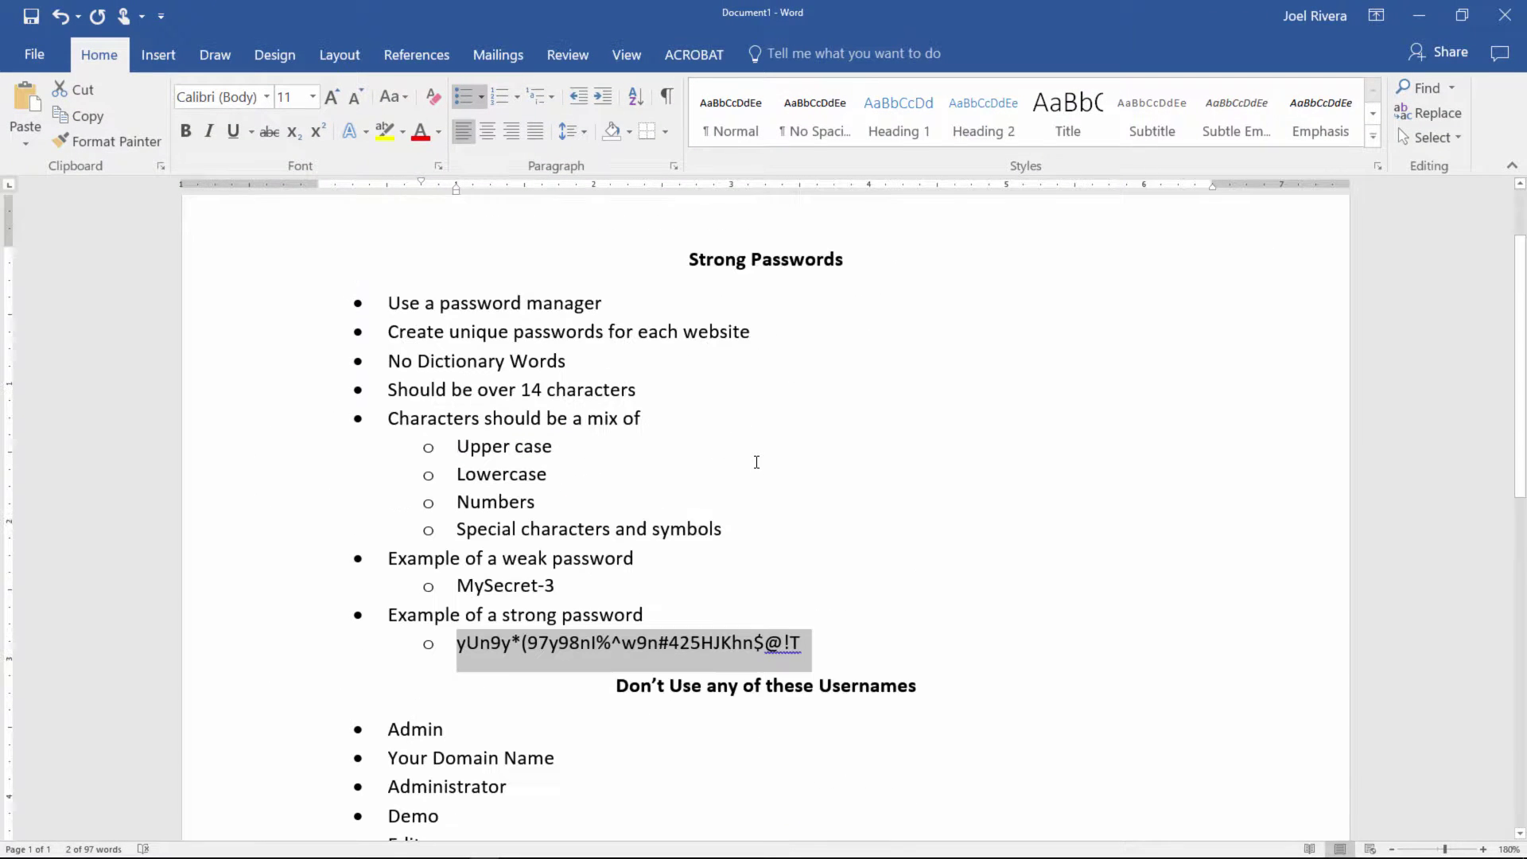
click(839, 644)
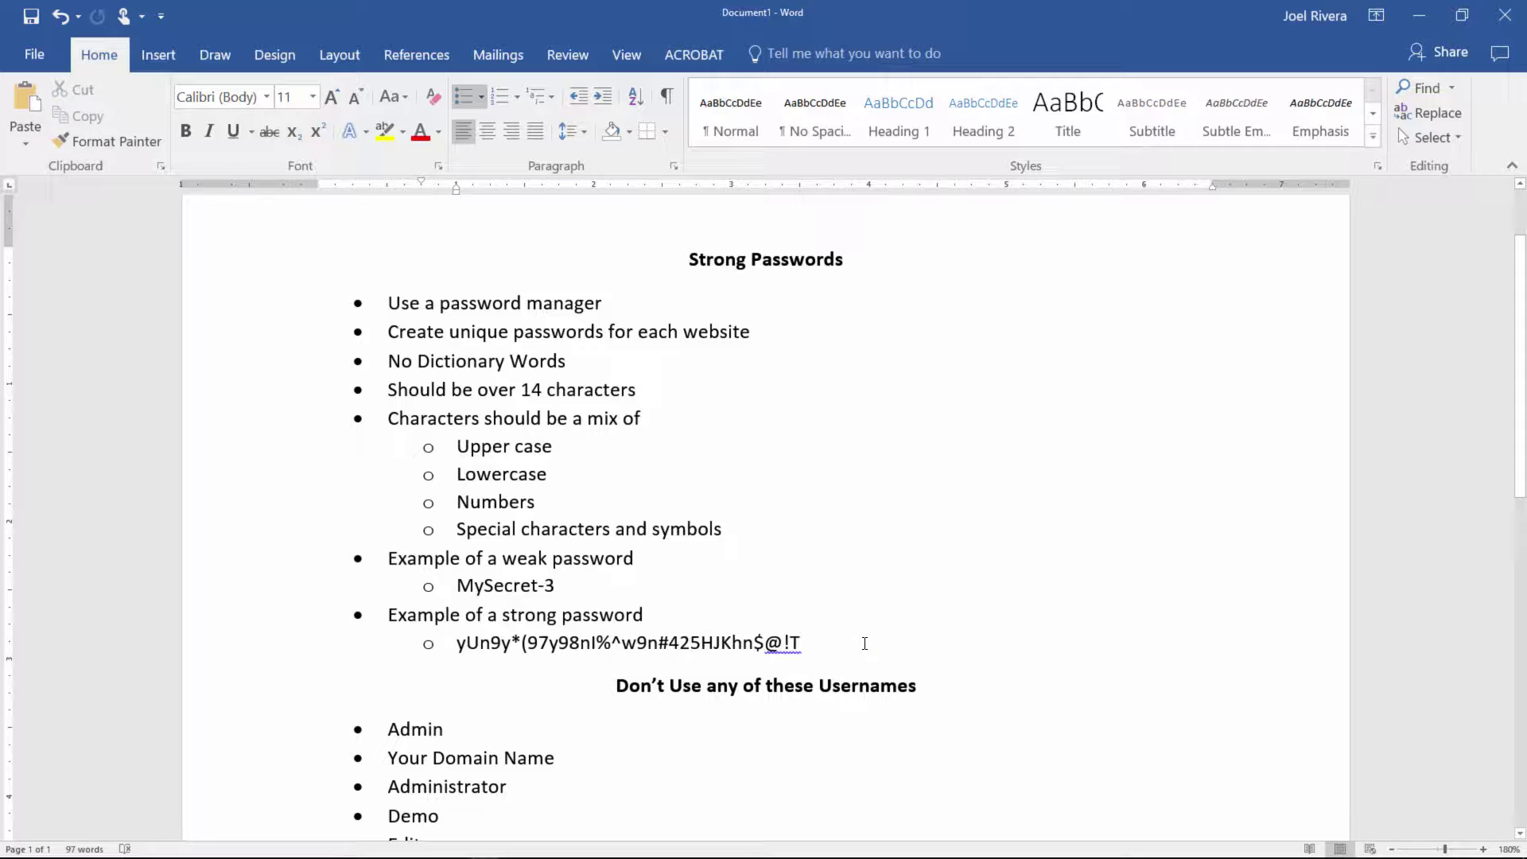
key(Return)
key(shift+Tab)
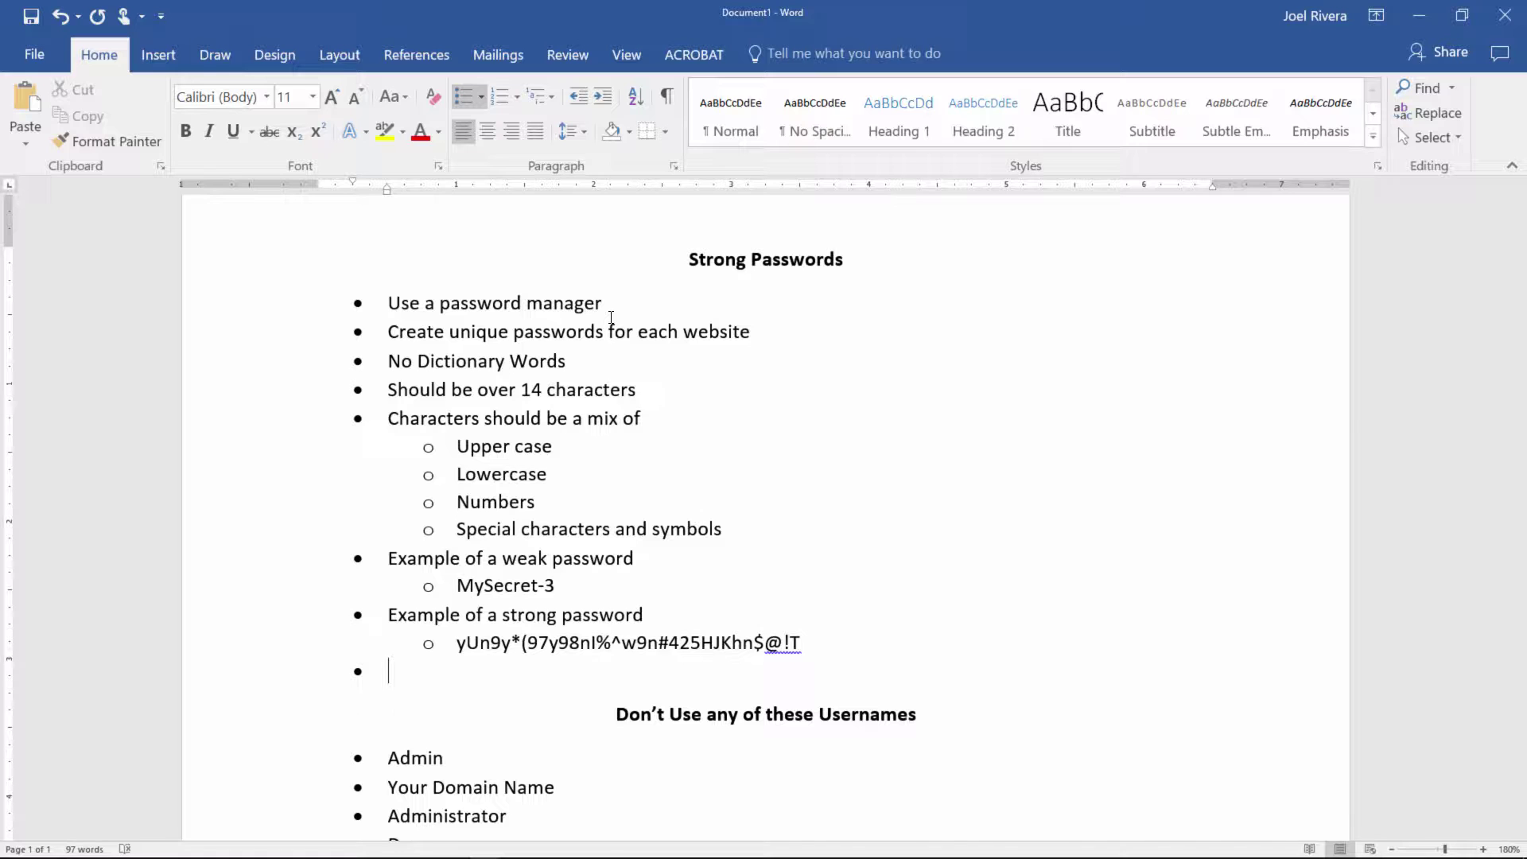
Step: Return to Chrome and scroll the Kaspersky results back to the top
key(super+Tab)
click(770, 316)
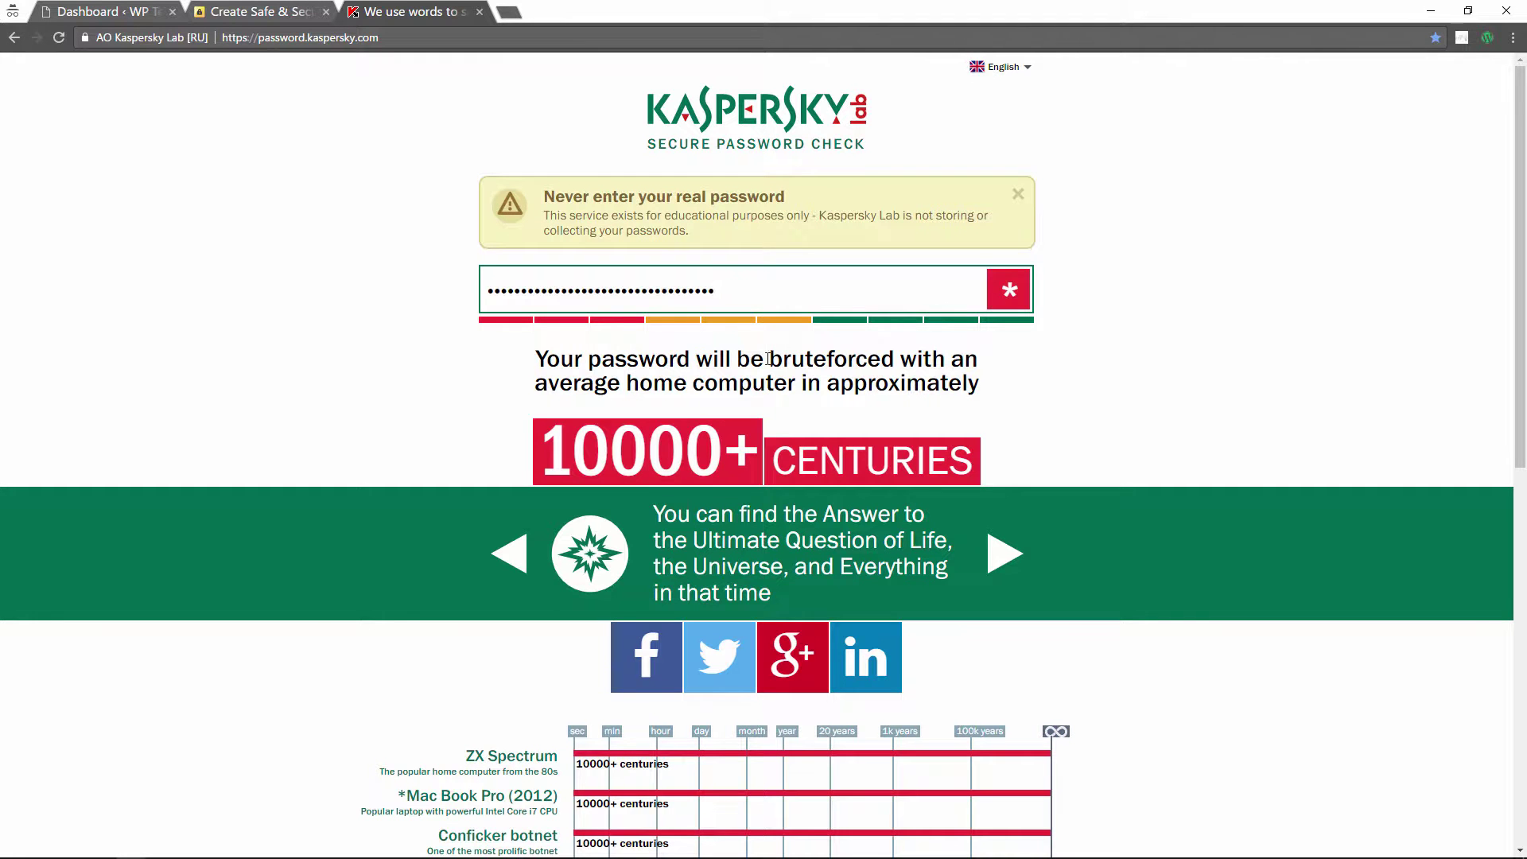
scroll(398, 588, down, 2)
scroll(381, 587, up, 1)
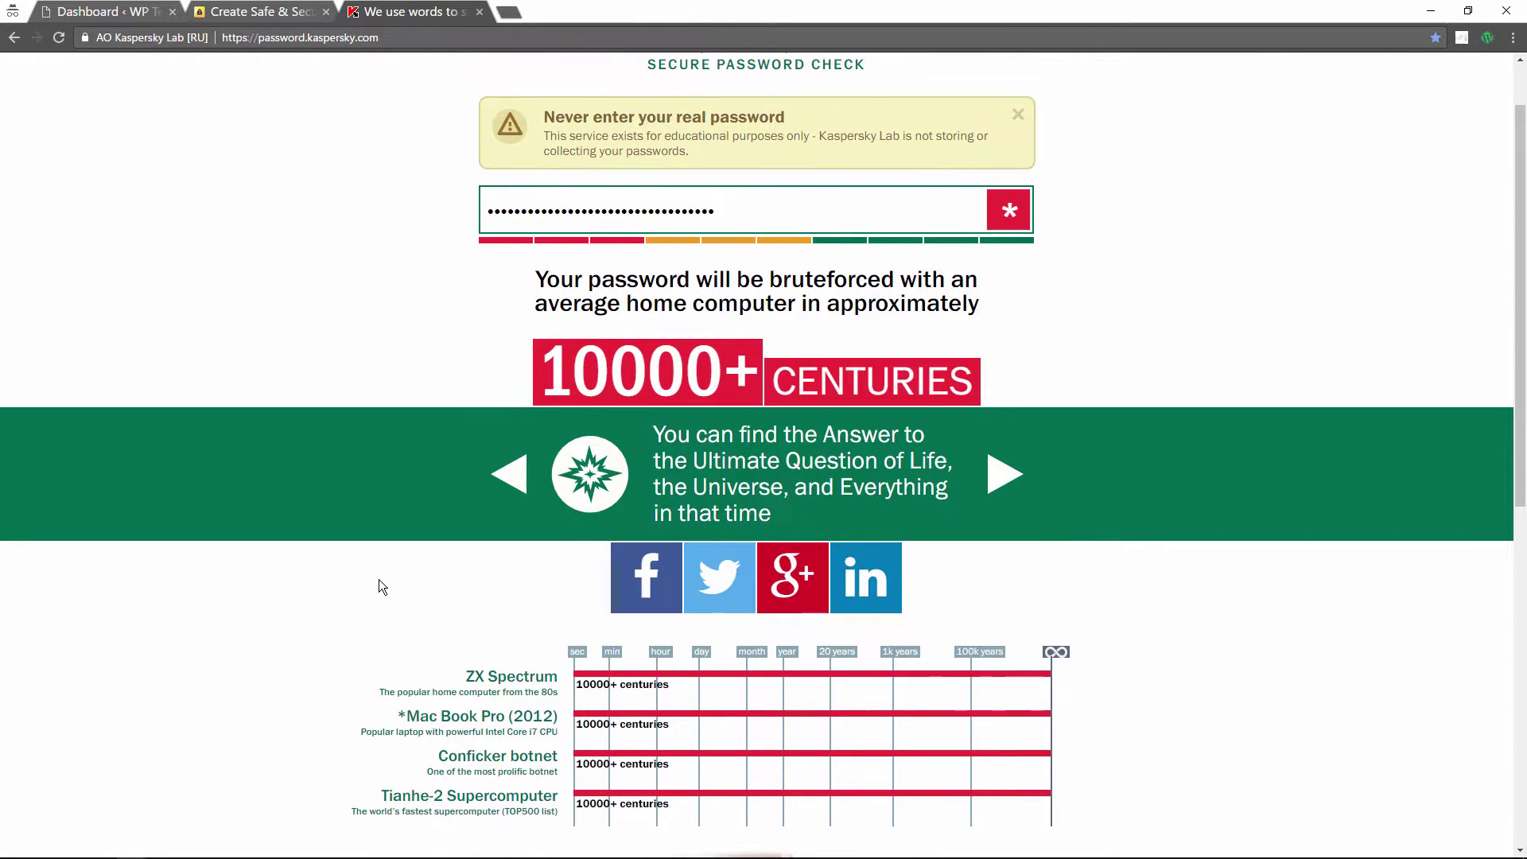
scroll(374, 579, up, 1)
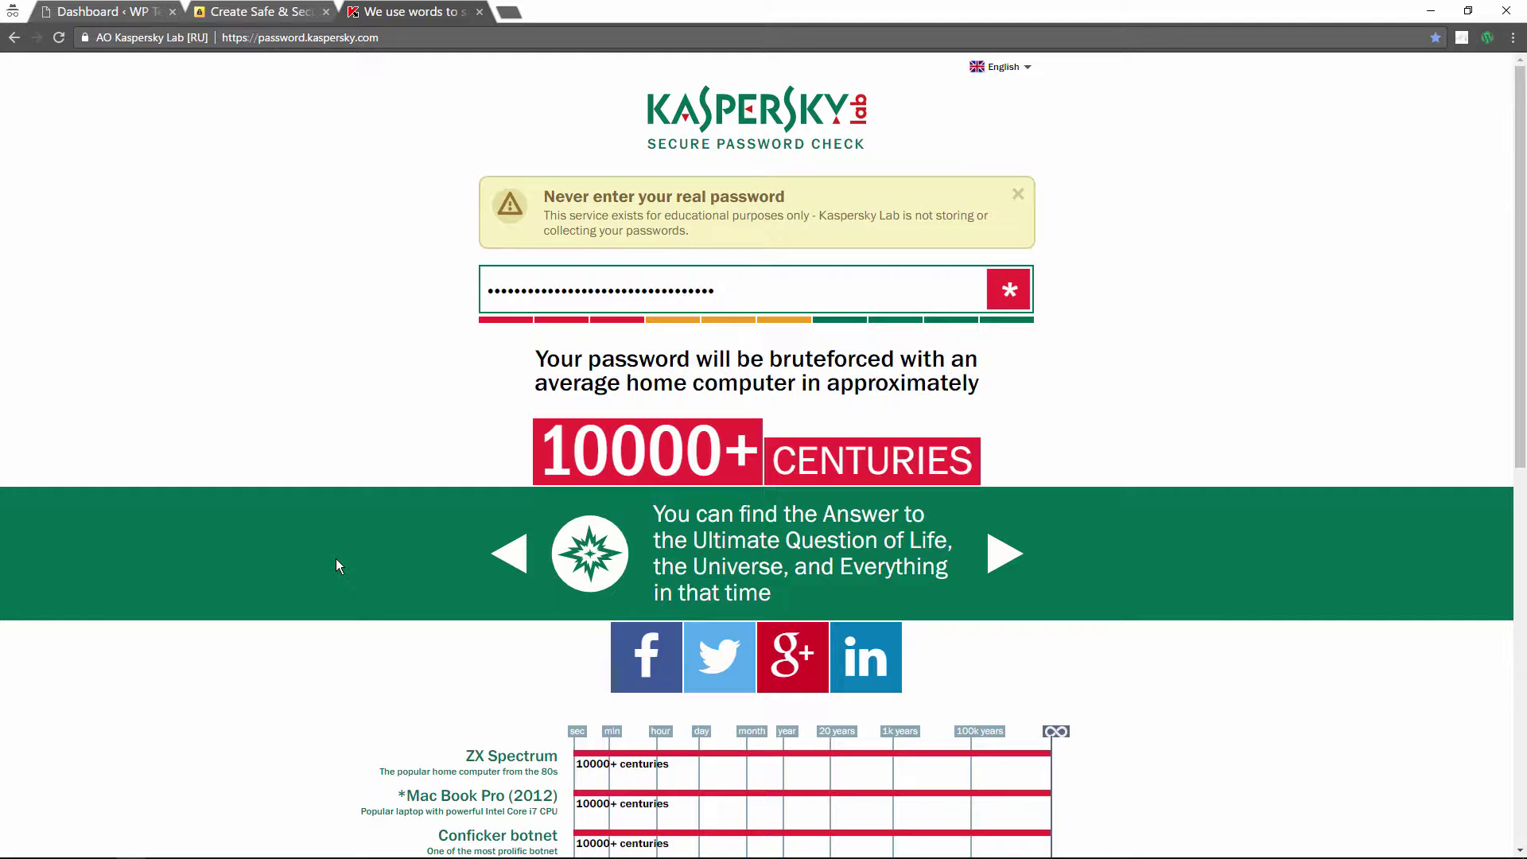
Step: Generate a 32-character password in Norton Password Generator and select it
click(259, 11)
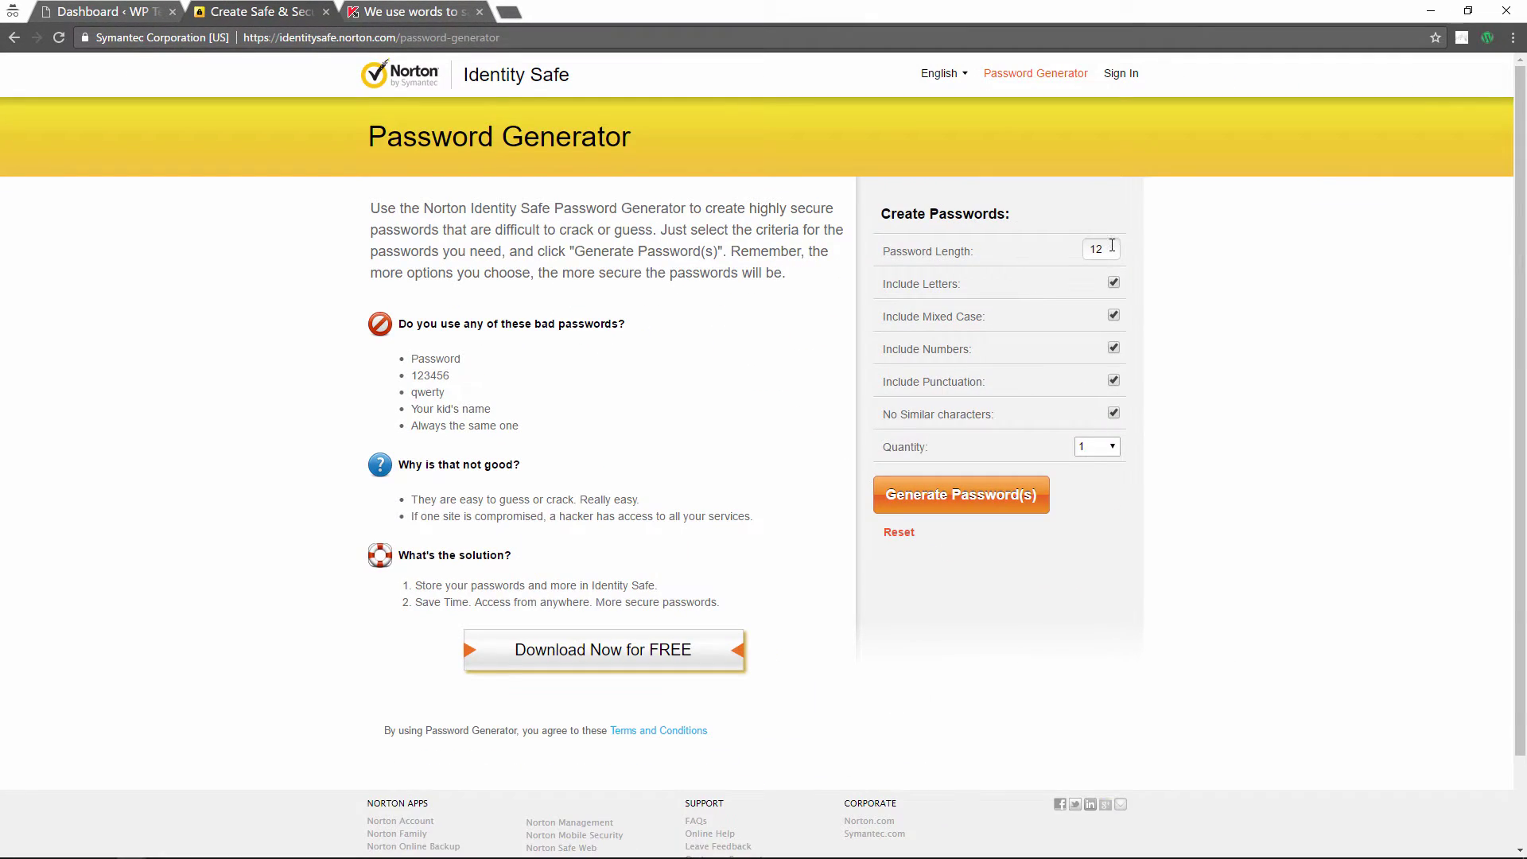
double_click(1113, 247)
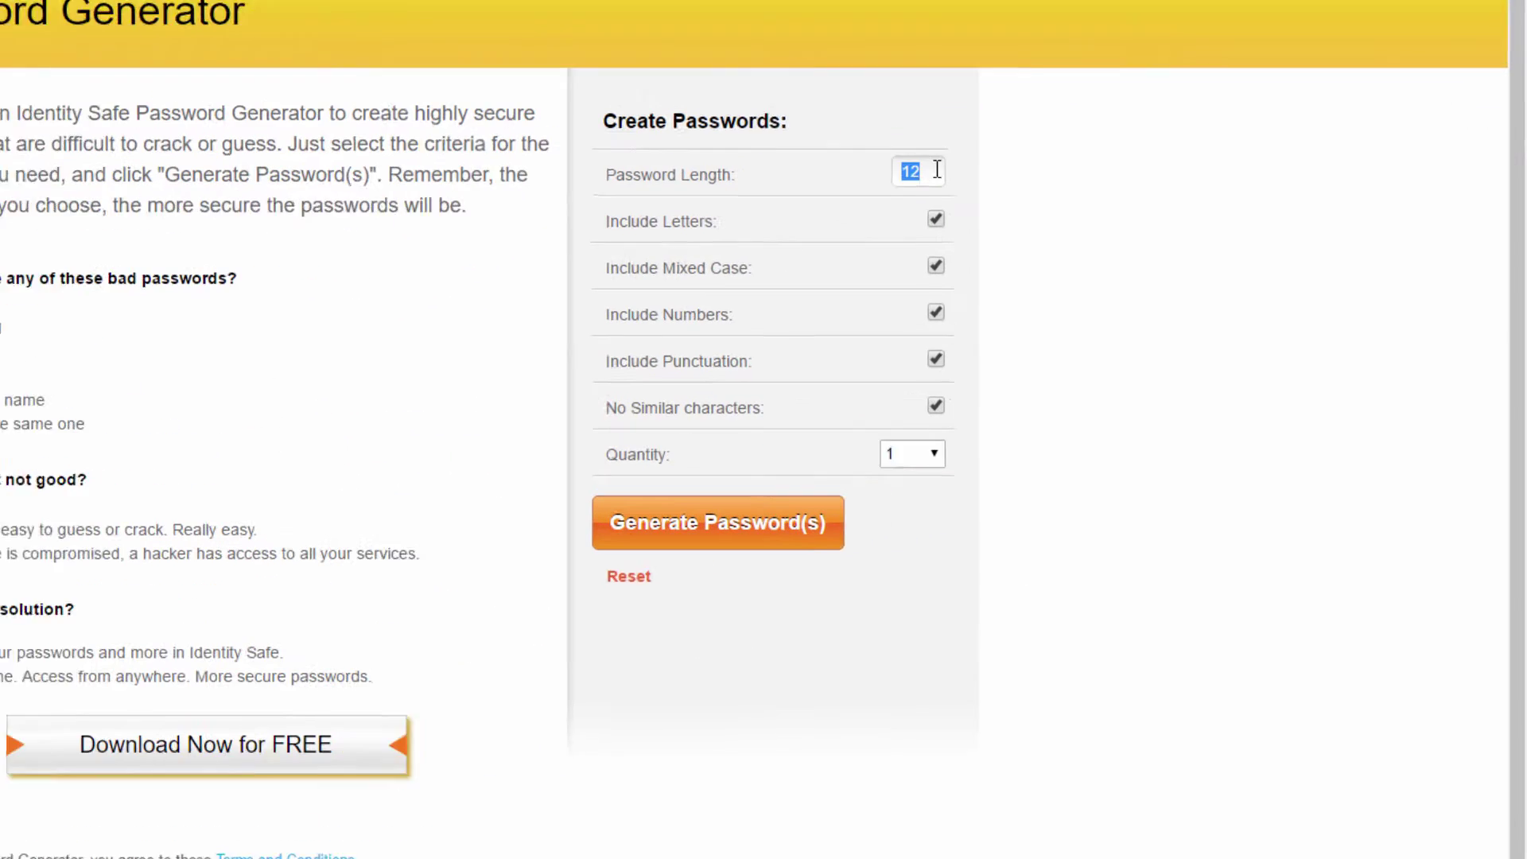
text(32)
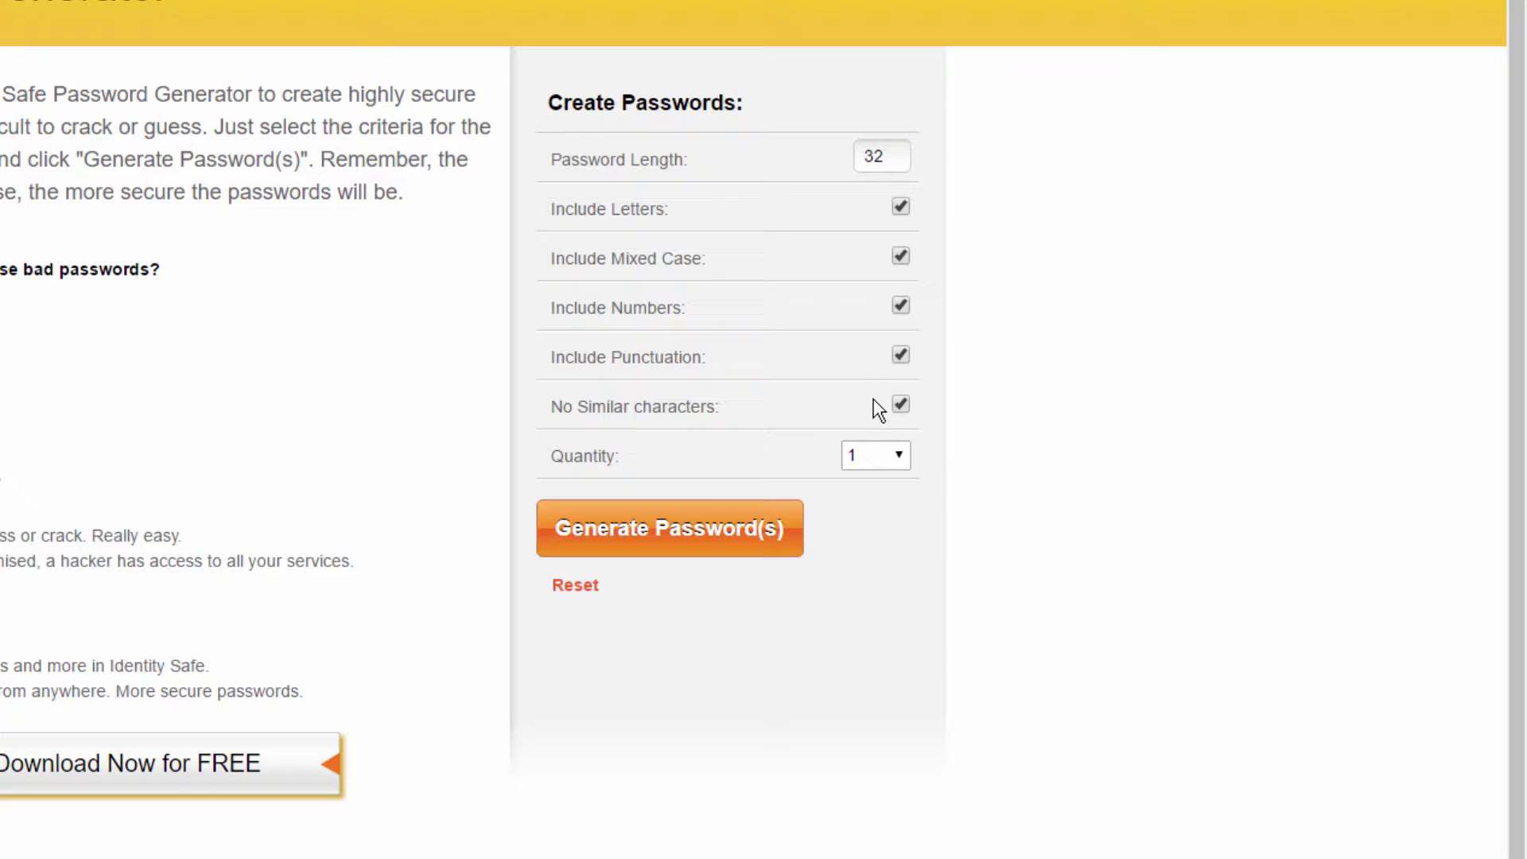
click(750, 533)
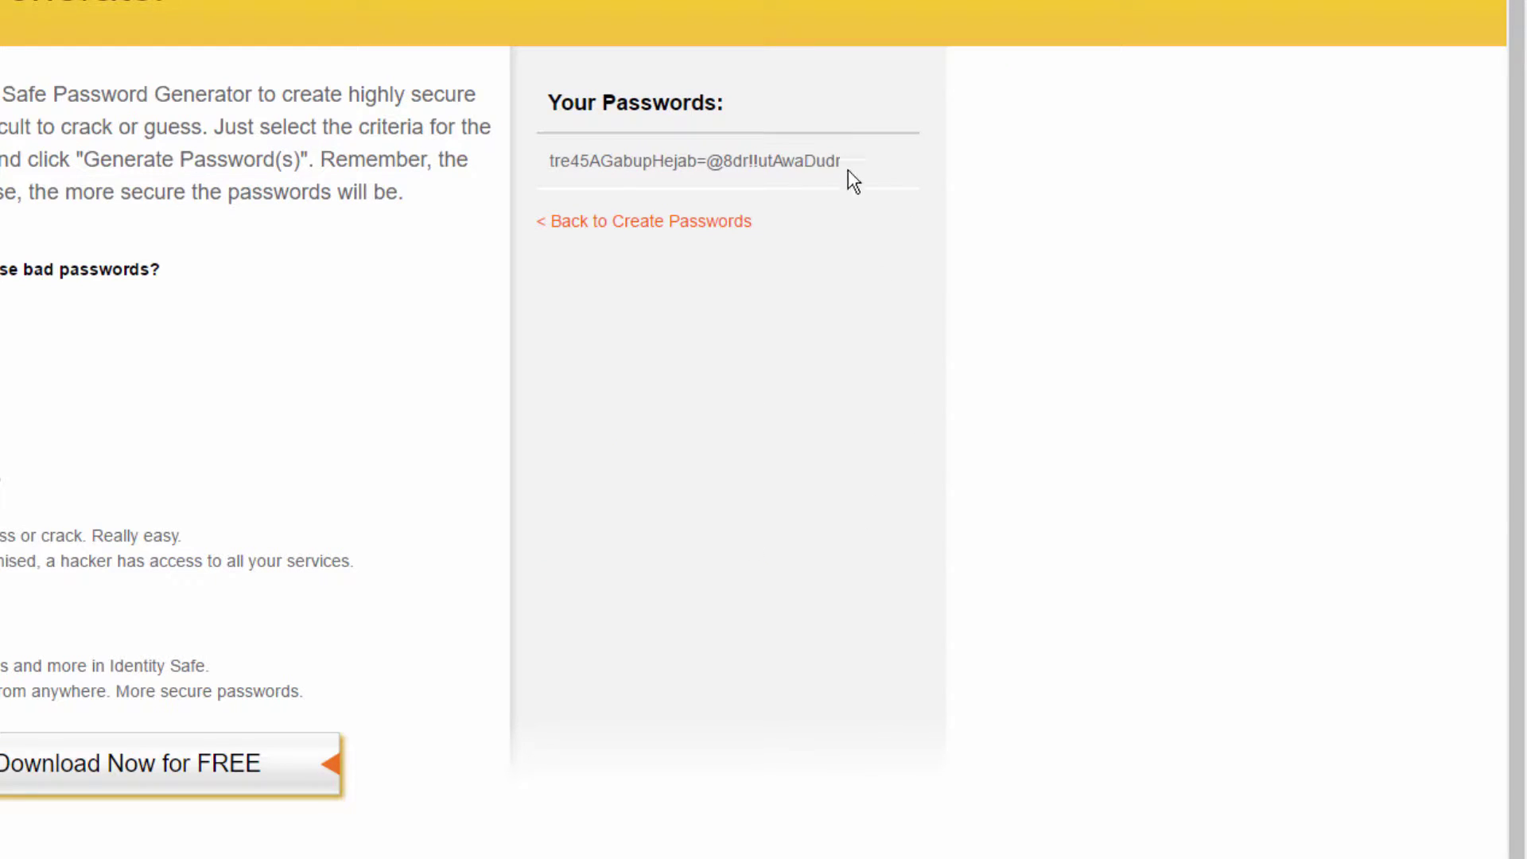
drag(843, 165, 547, 163)
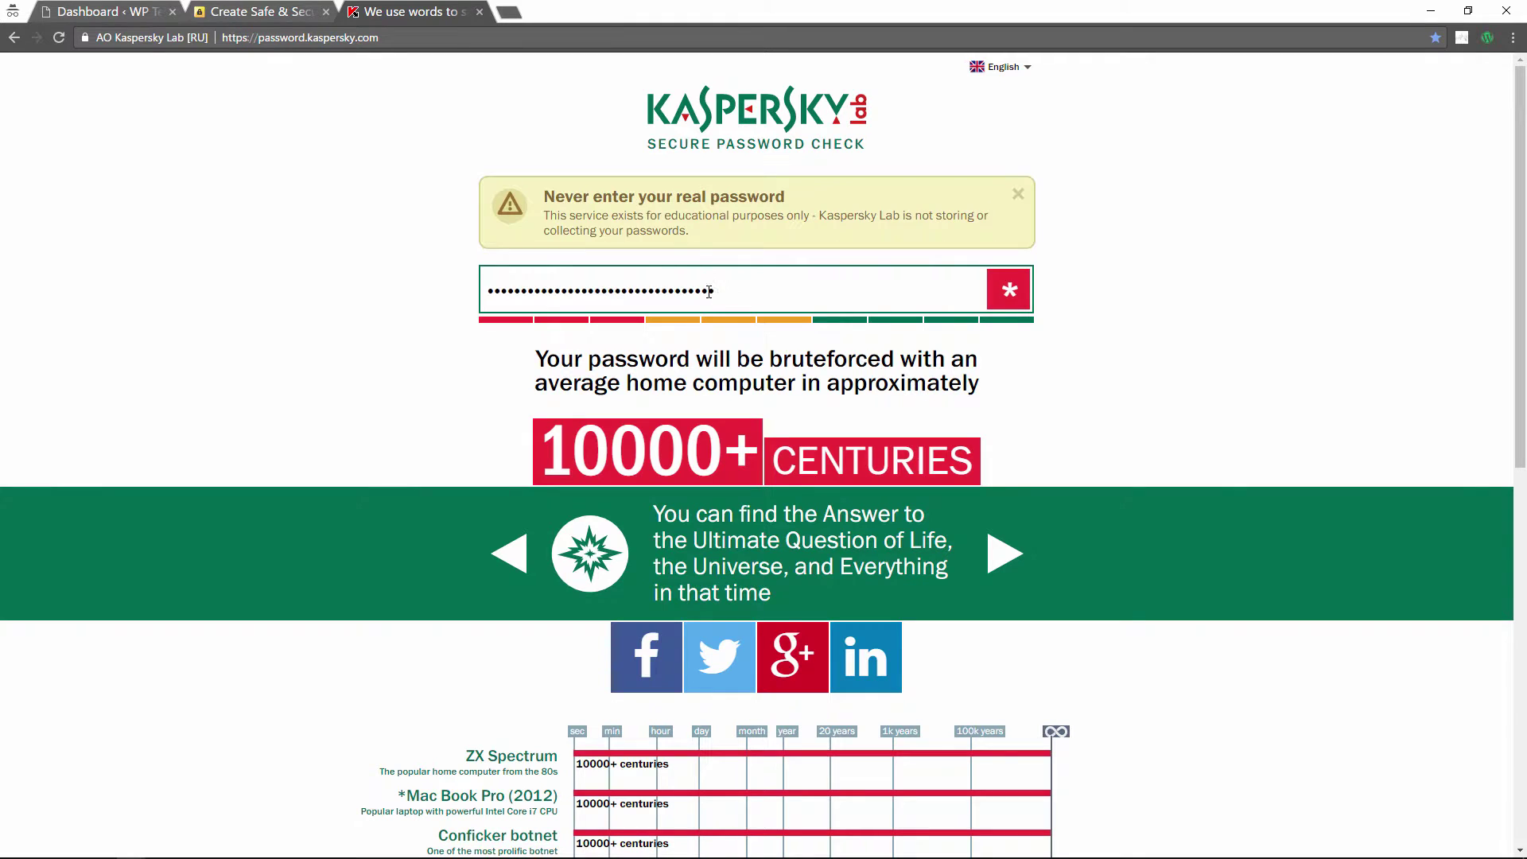
Step: Review the Kaspersky crack times for the generated password, all at 10000+ centuries
drag(709, 291, 482, 292)
click(433, 300)
scroll(362, 351, down, 3)
scroll(334, 377, up, 3)
scroll(317, 388, down, 3)
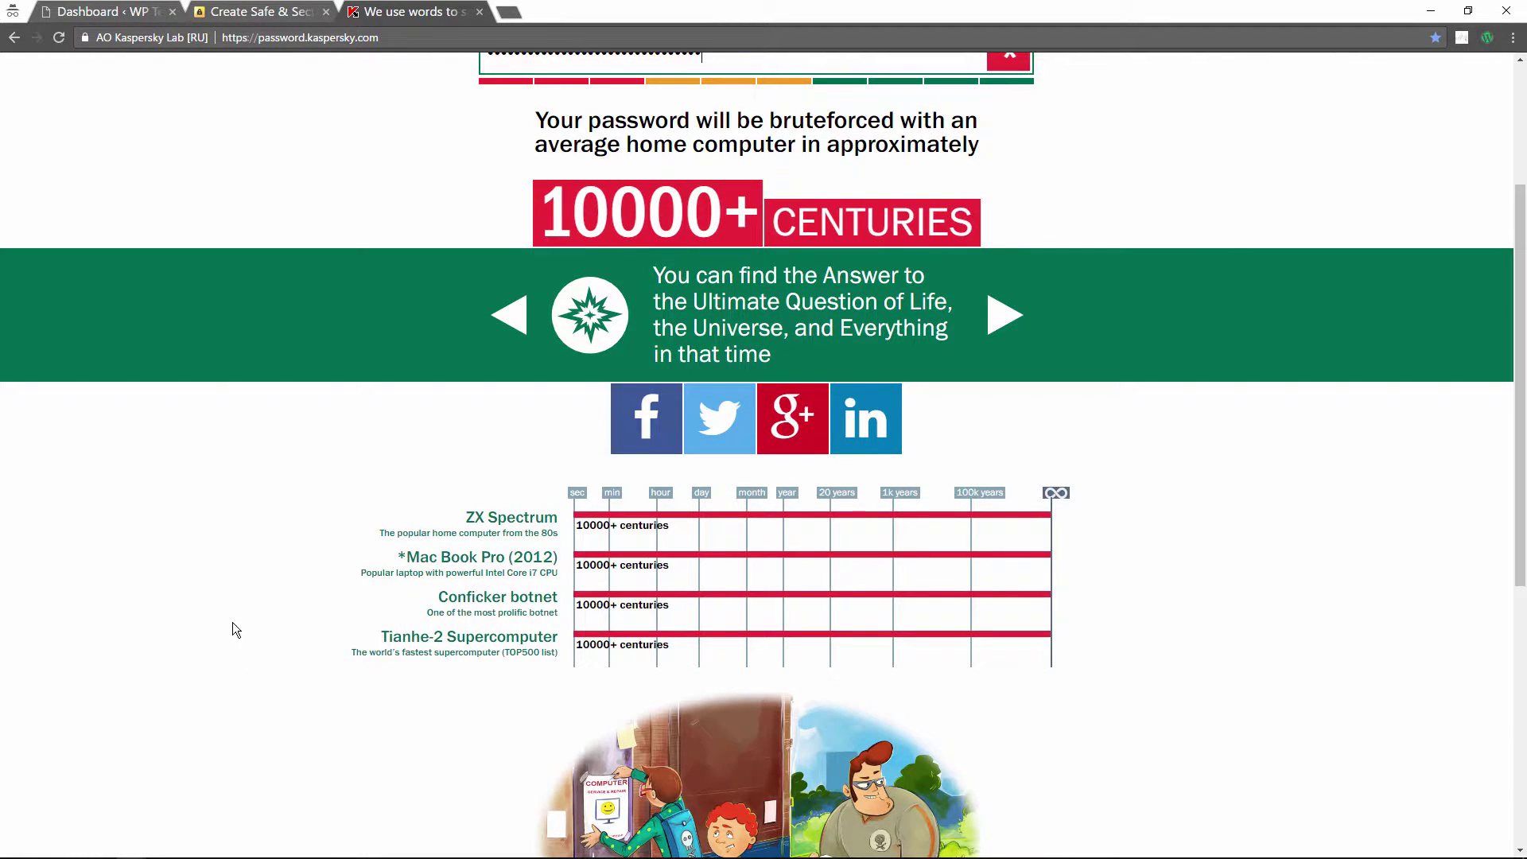
Step: Compare the Kaspersky results, then end on the Norton page with the password deselected
click(231, 13)
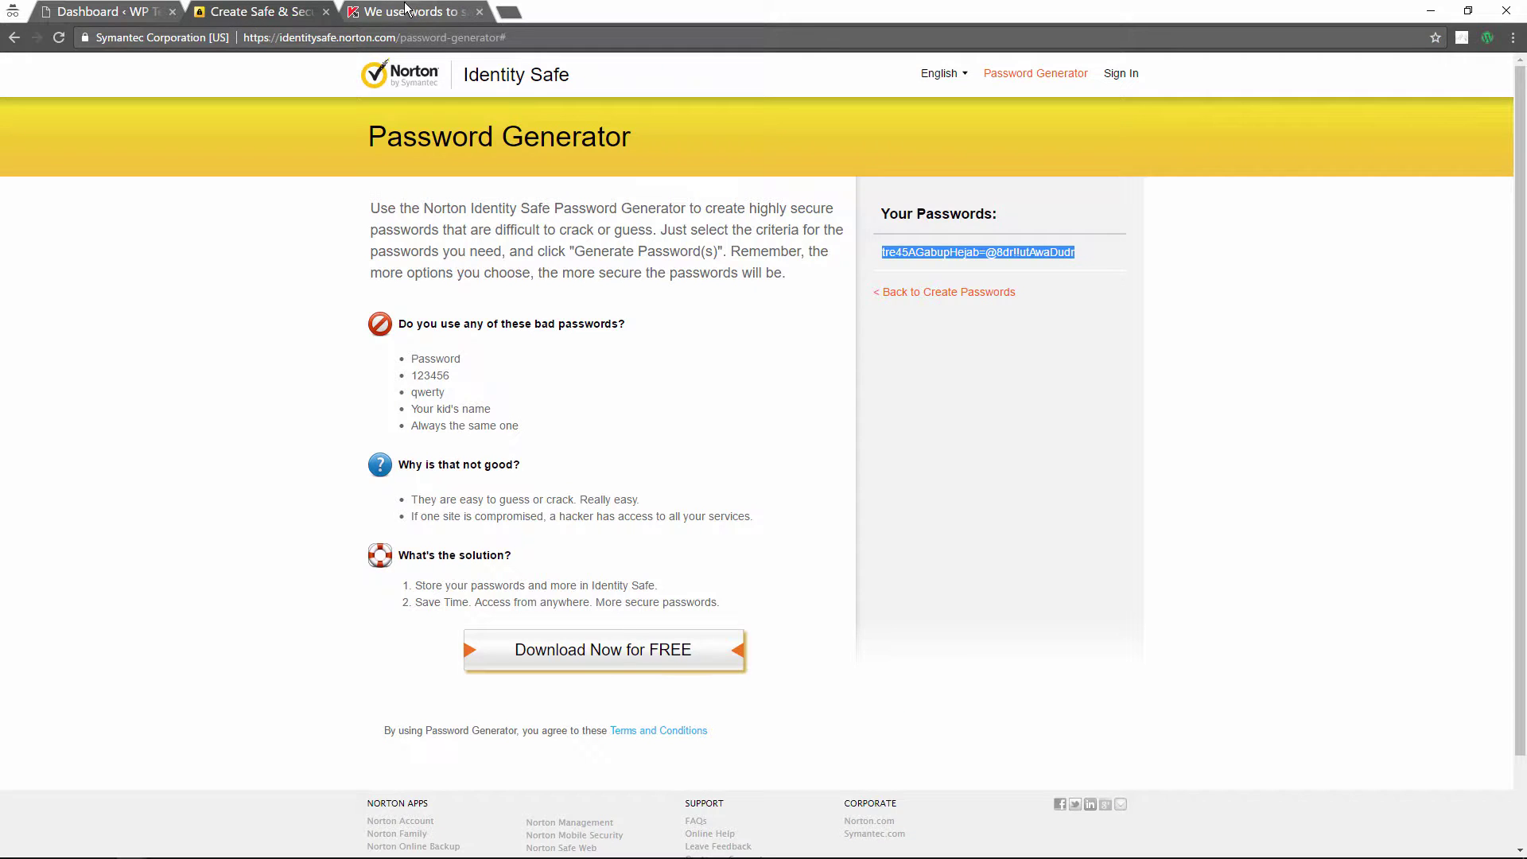
click(357, 11)
scroll(302, 286, up, 3)
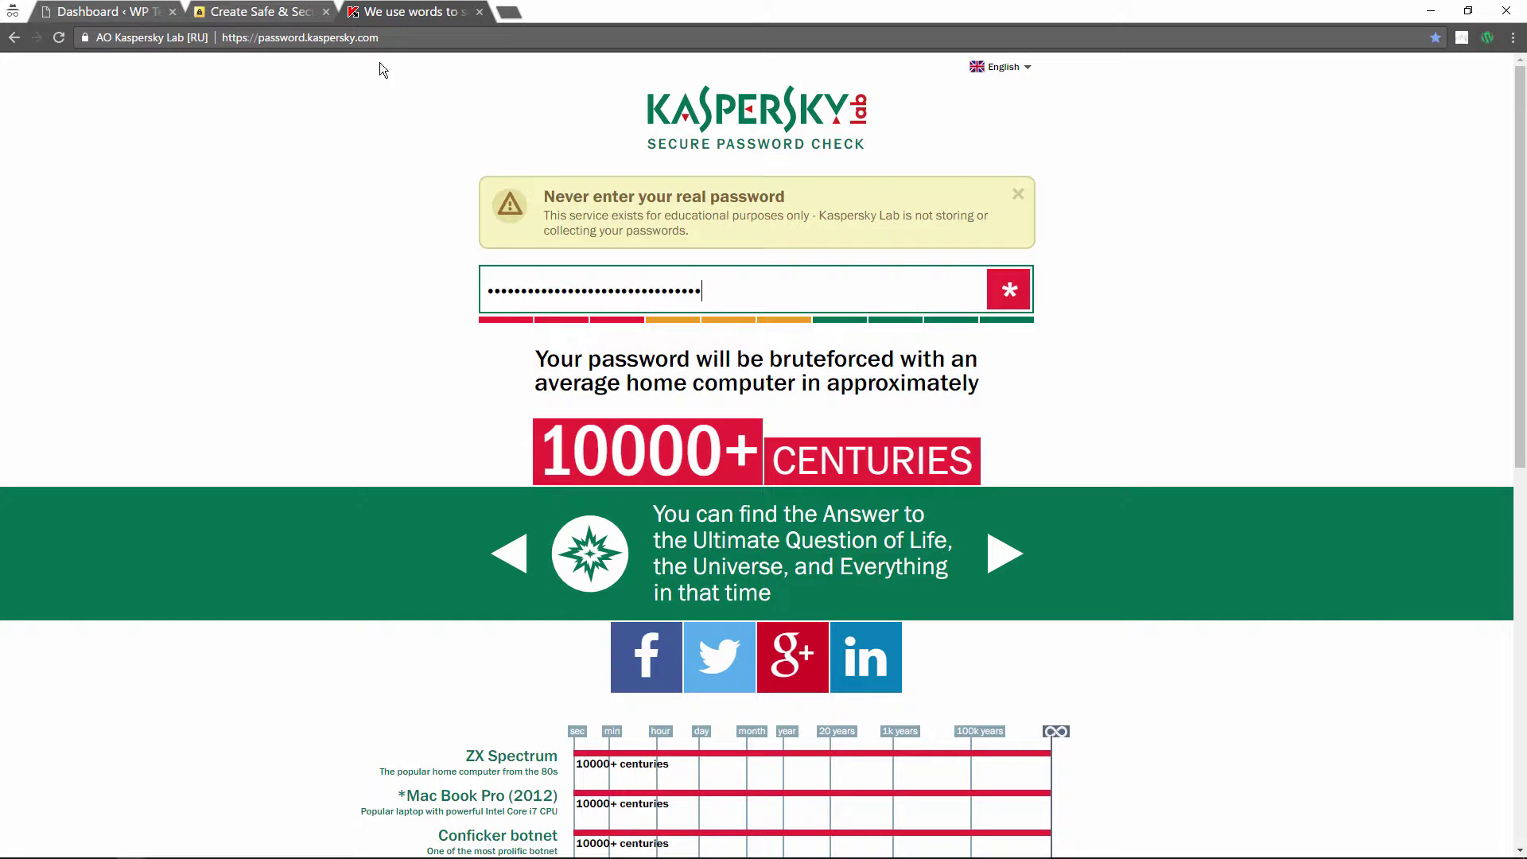
scroll(394, 404, down, 3)
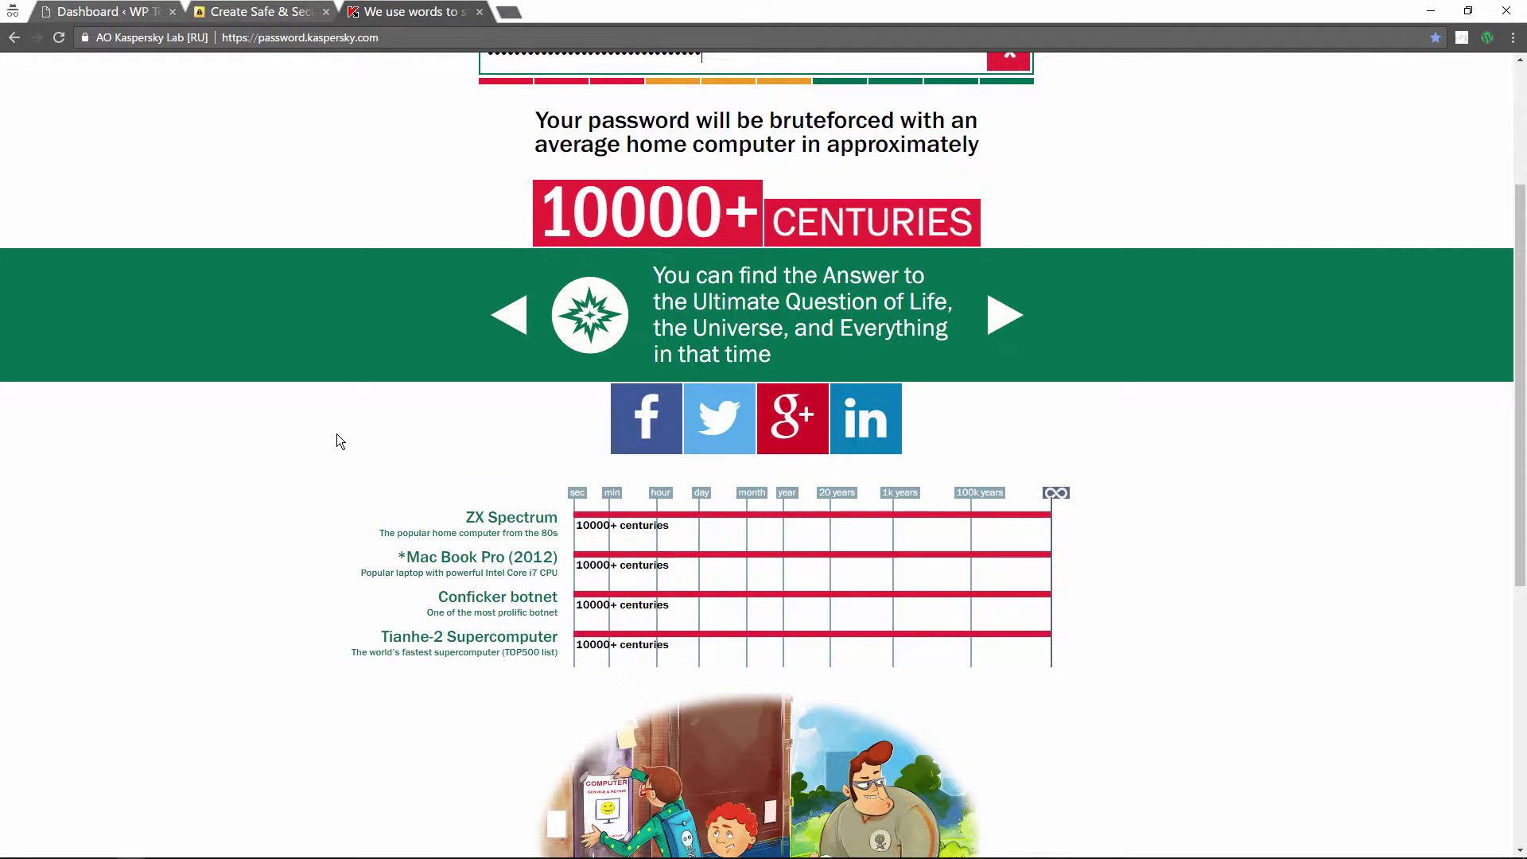
scroll(336, 434, up, 3)
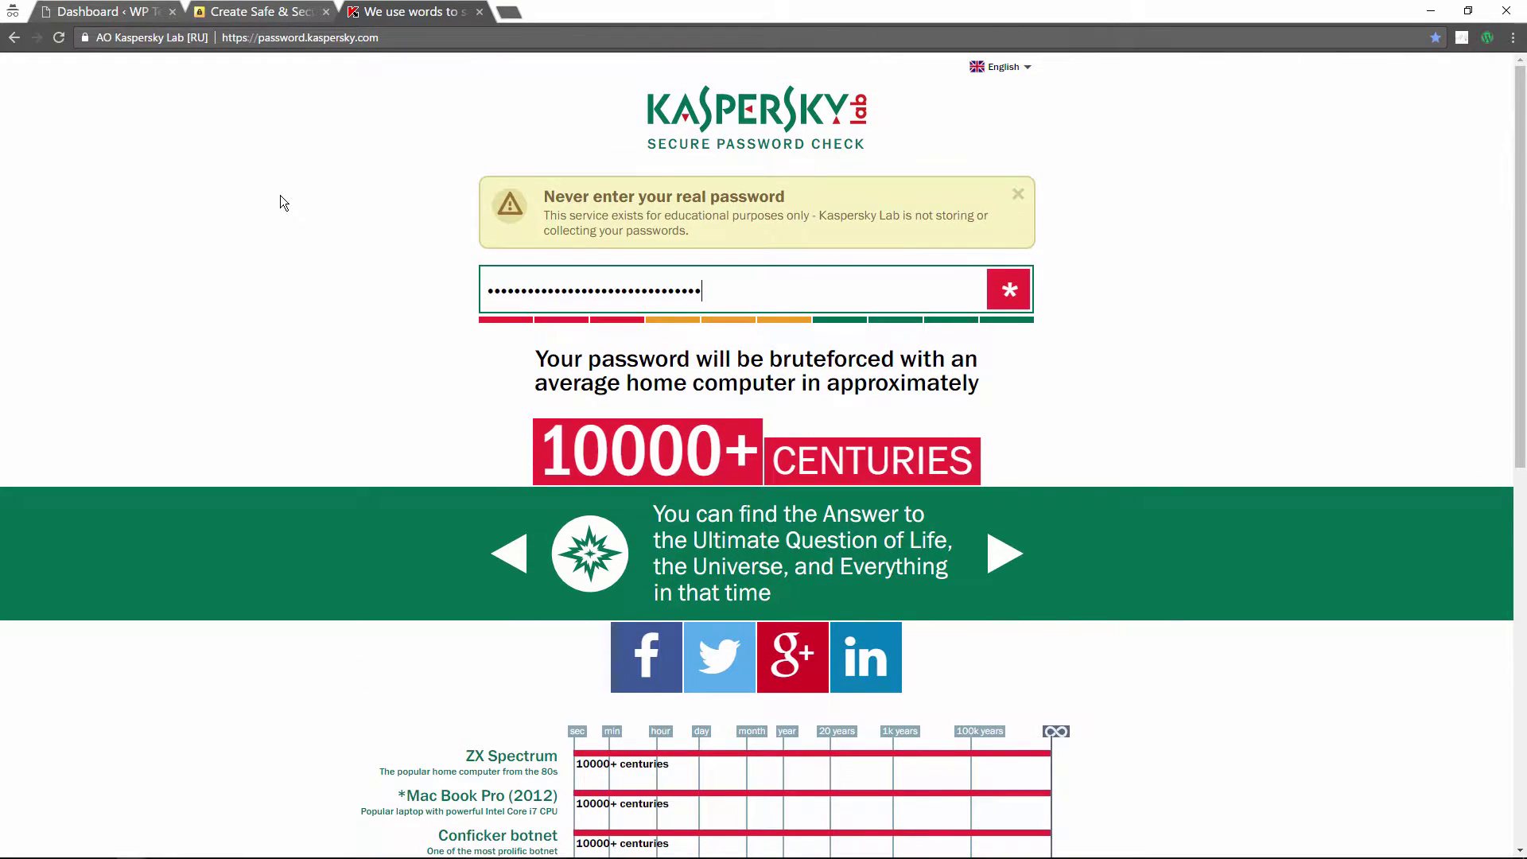
click(237, 11)
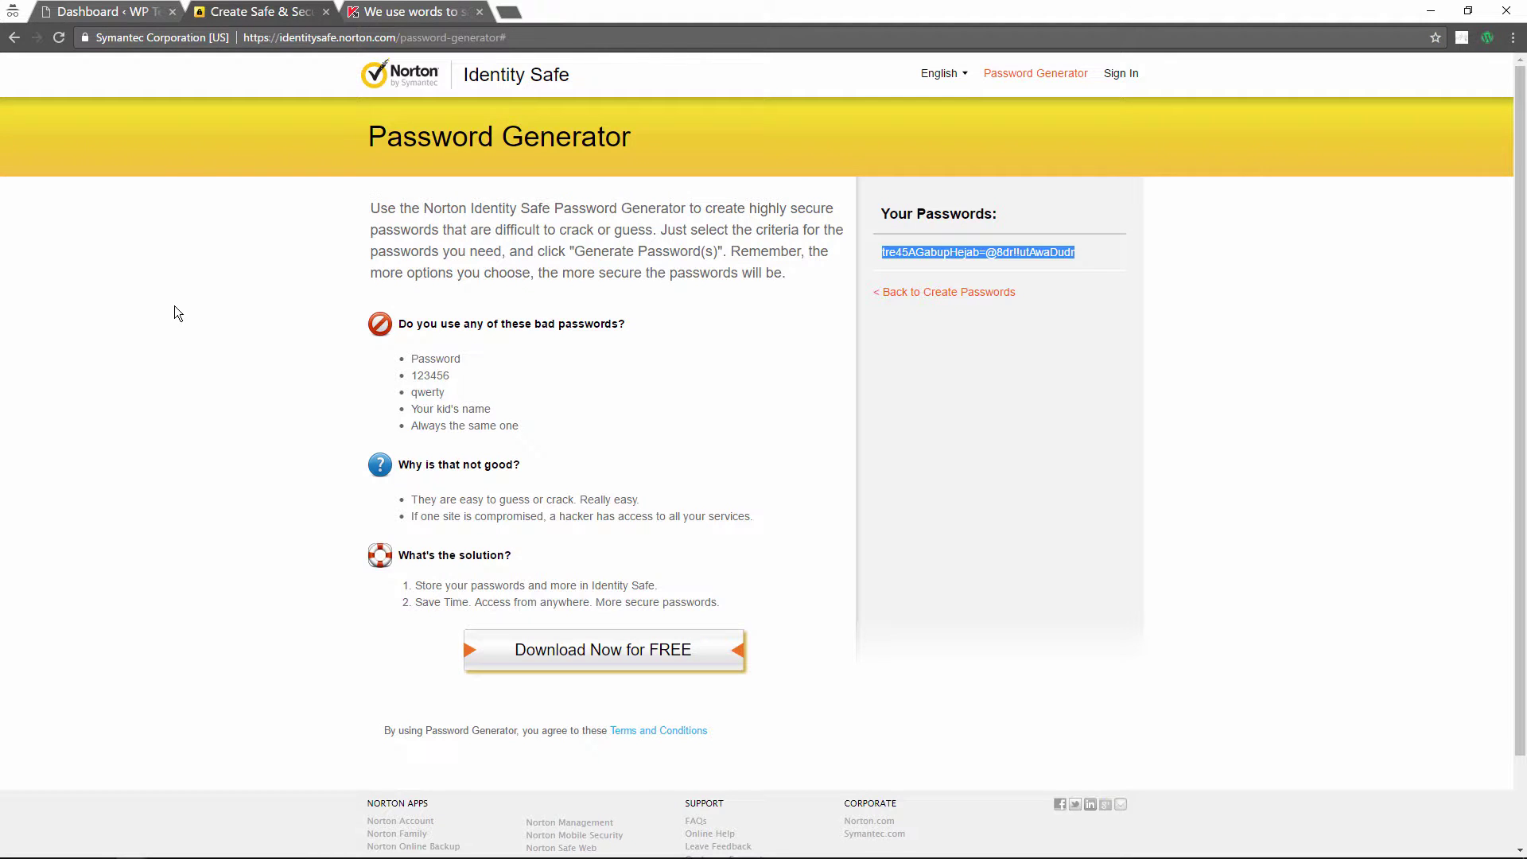
click(238, 370)
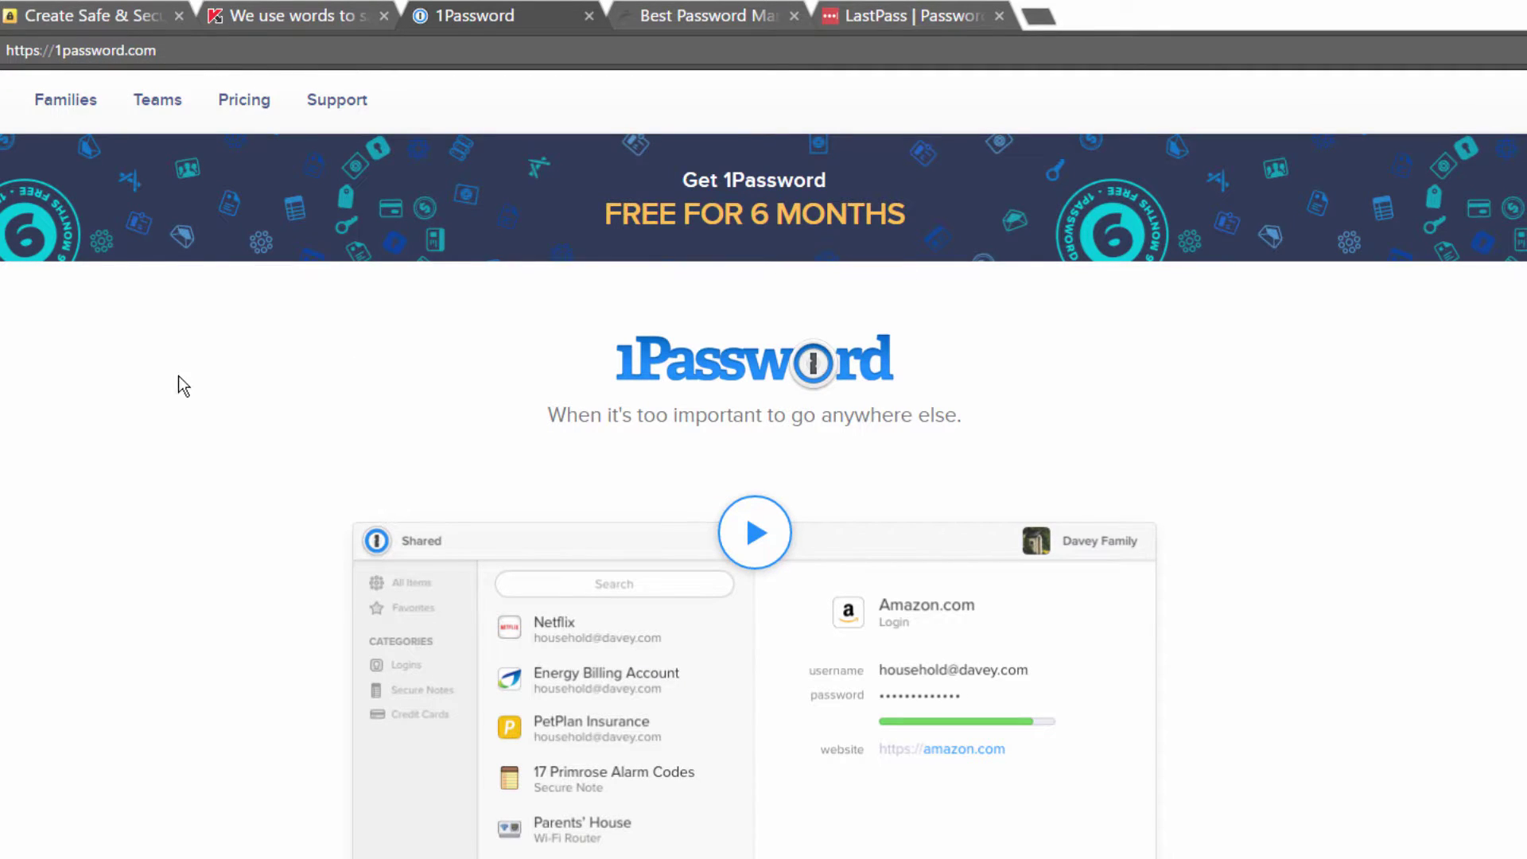
Step: Browse the 1Password page, then go to the Dashlane password manager homepage
scroll(161, 474, down, 10)
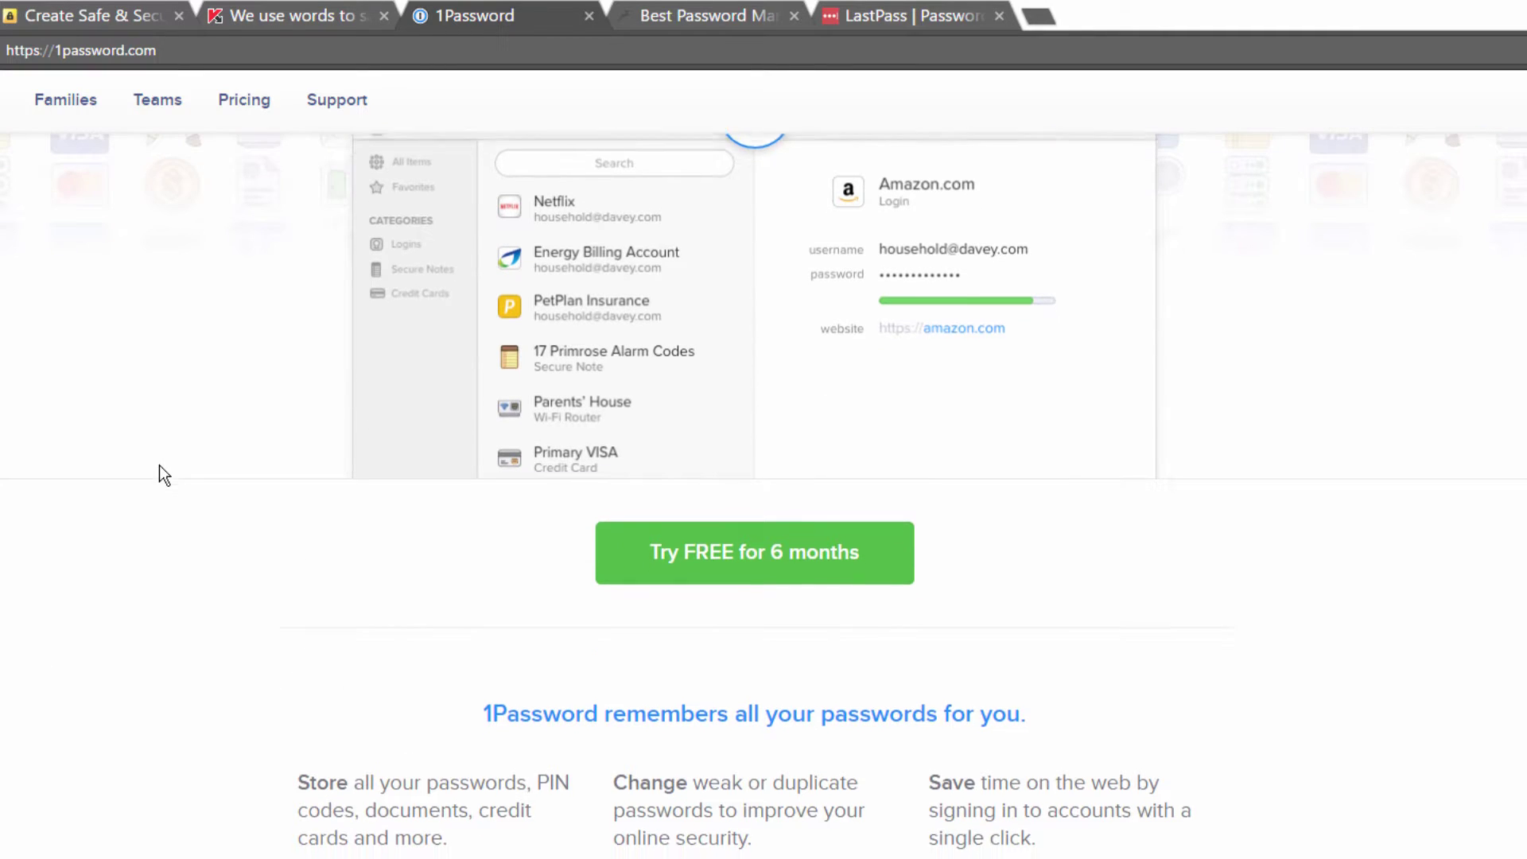
scroll(159, 466, down, 3)
scroll(157, 466, up, 12)
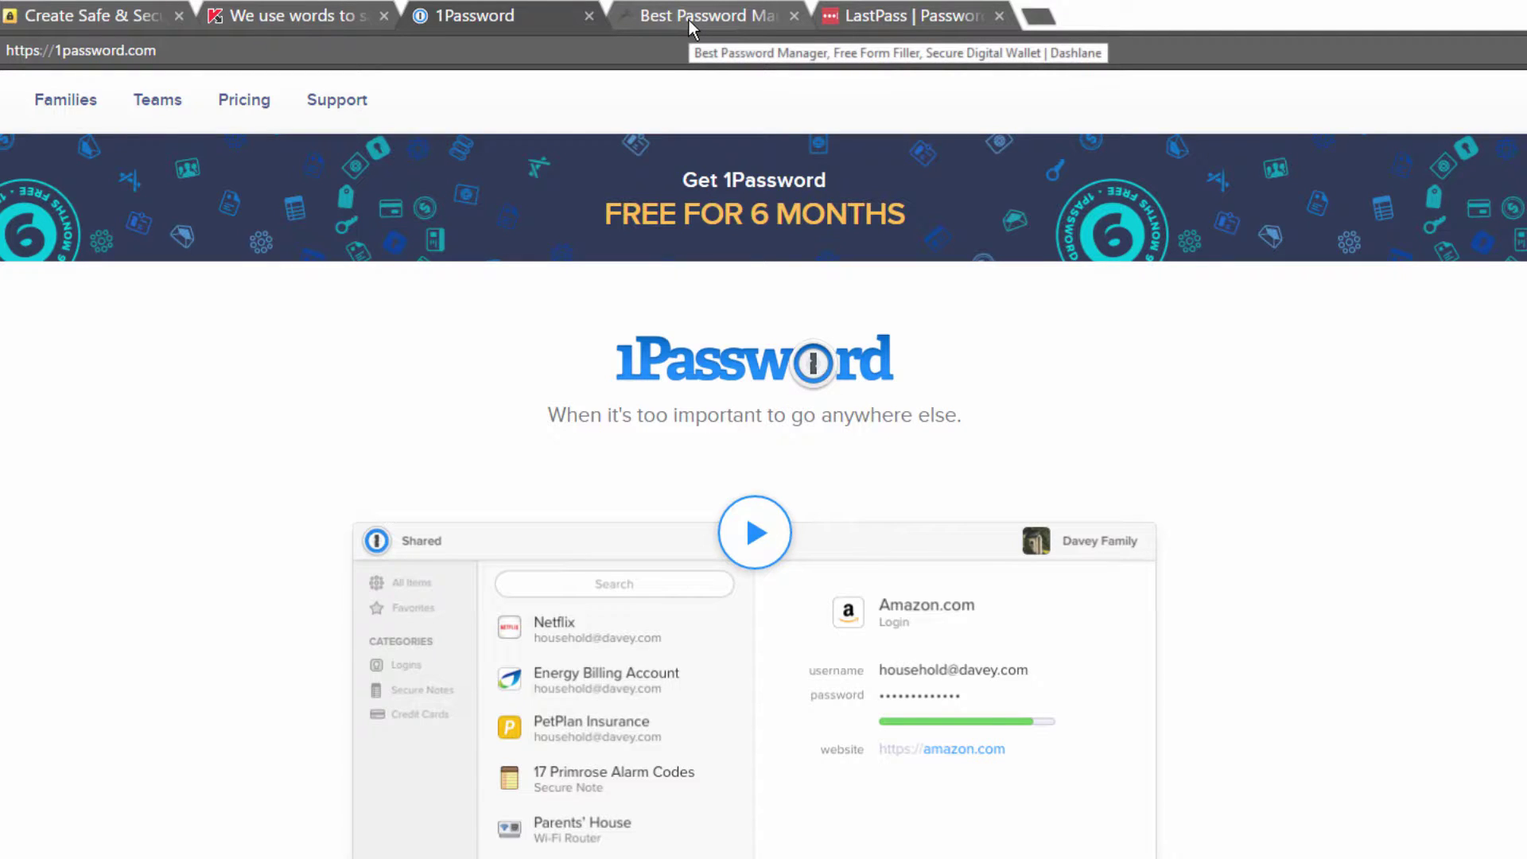
click(689, 21)
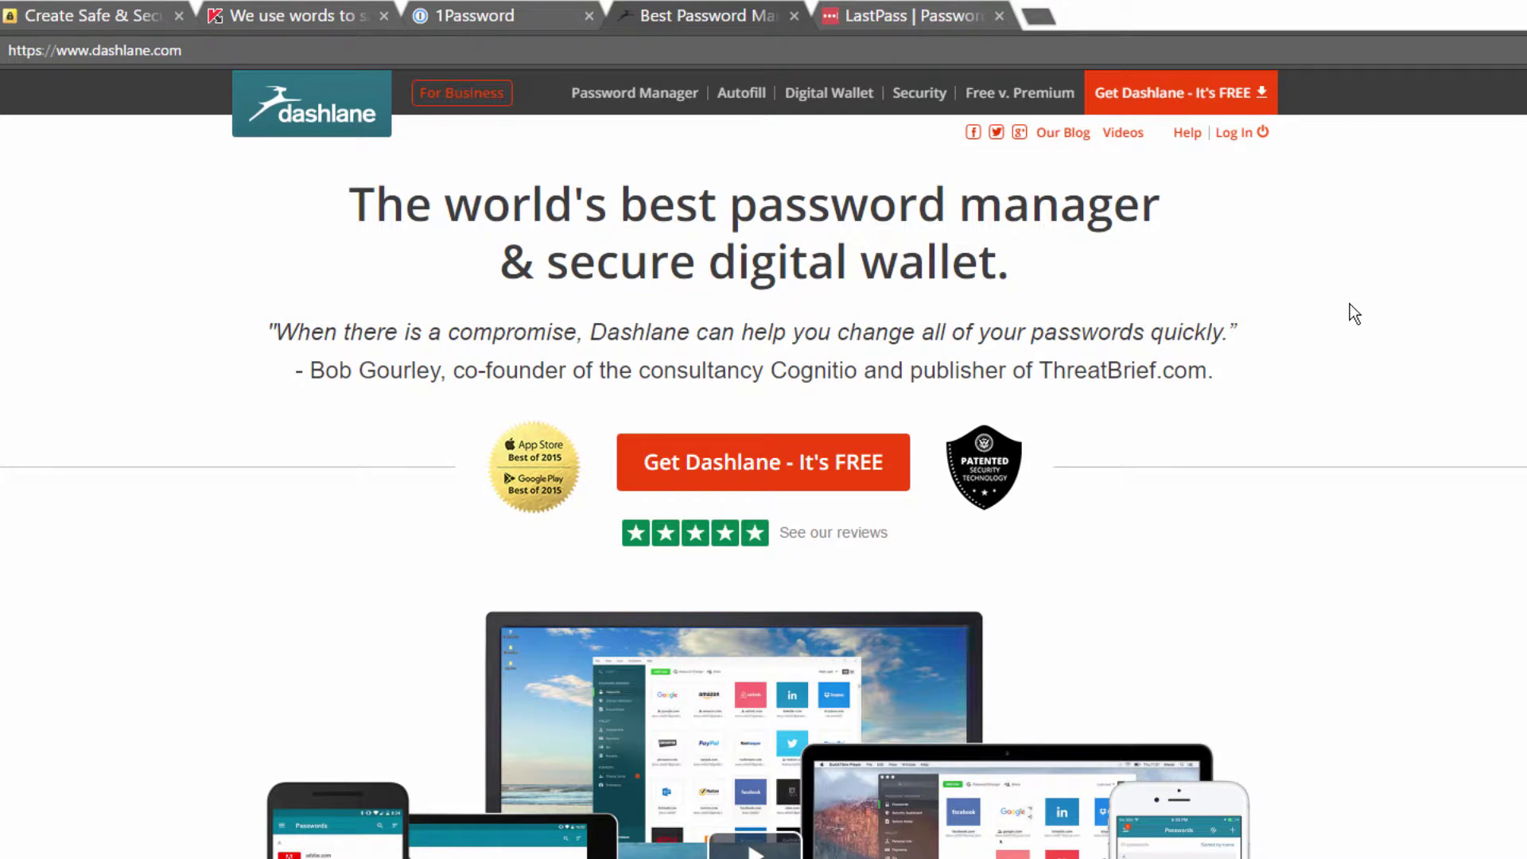
Step: Scroll through the LastPass homepage
click(904, 18)
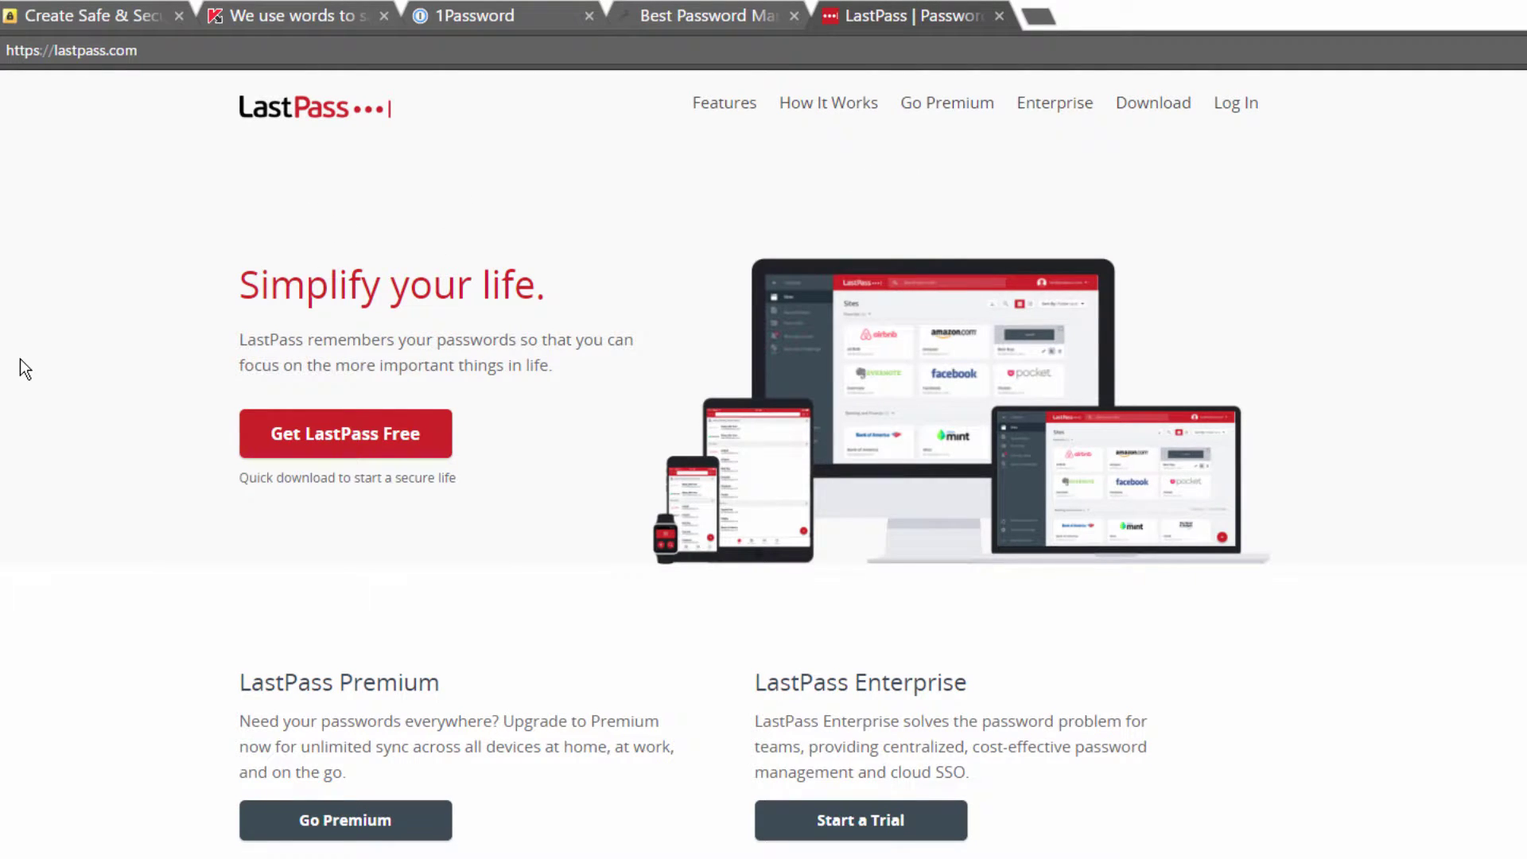
scroll(22, 360, down, 5)
scroll(22, 359, down, 3)
scroll(18, 360, up, 8)
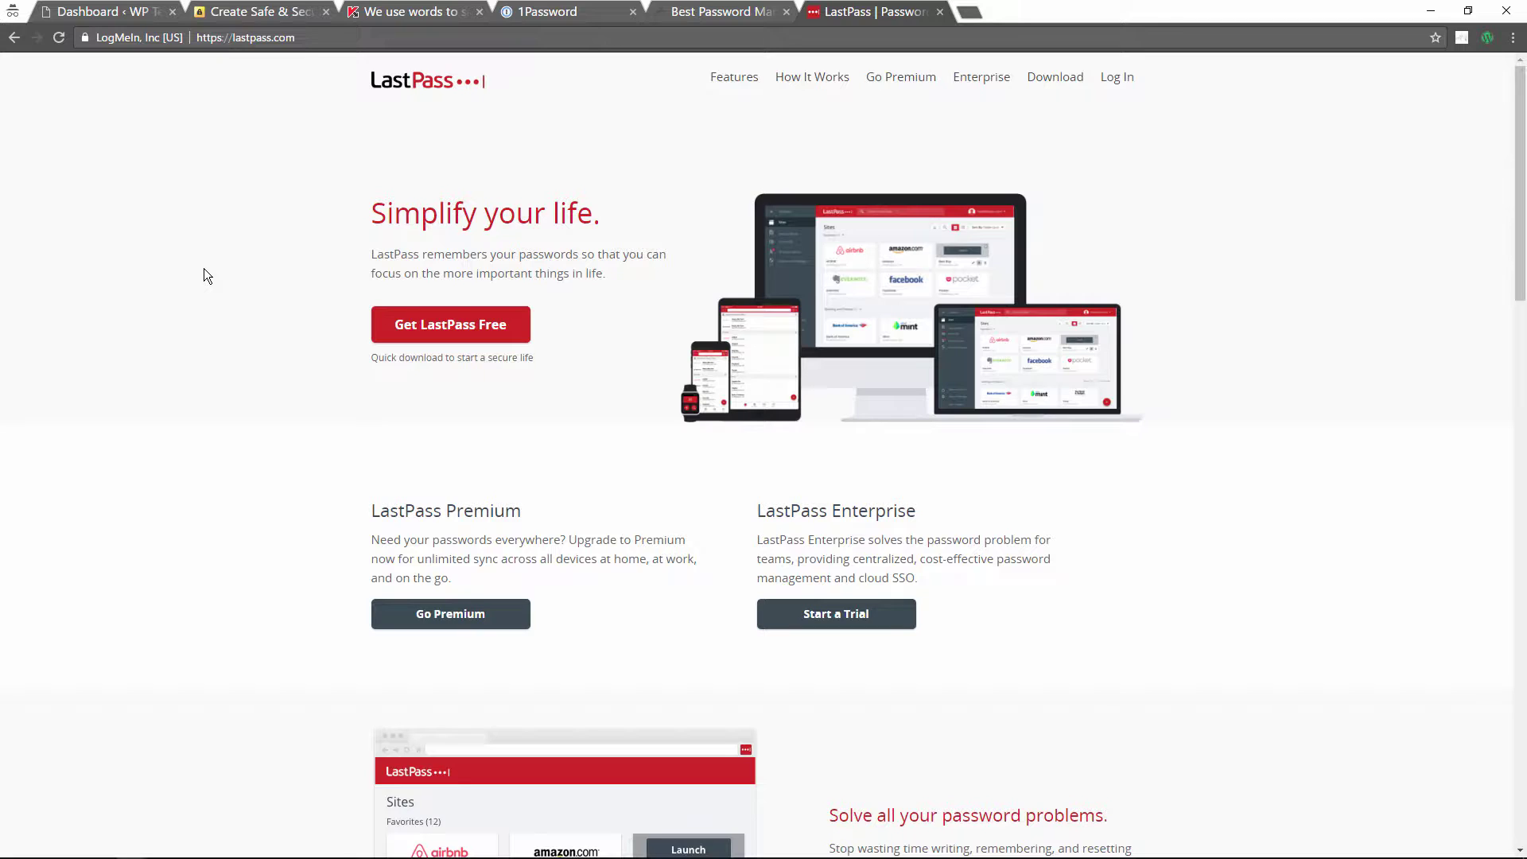
Step: Compare the Dashlane and 1Password sites, scrolling through the 1Password page
click(710, 14)
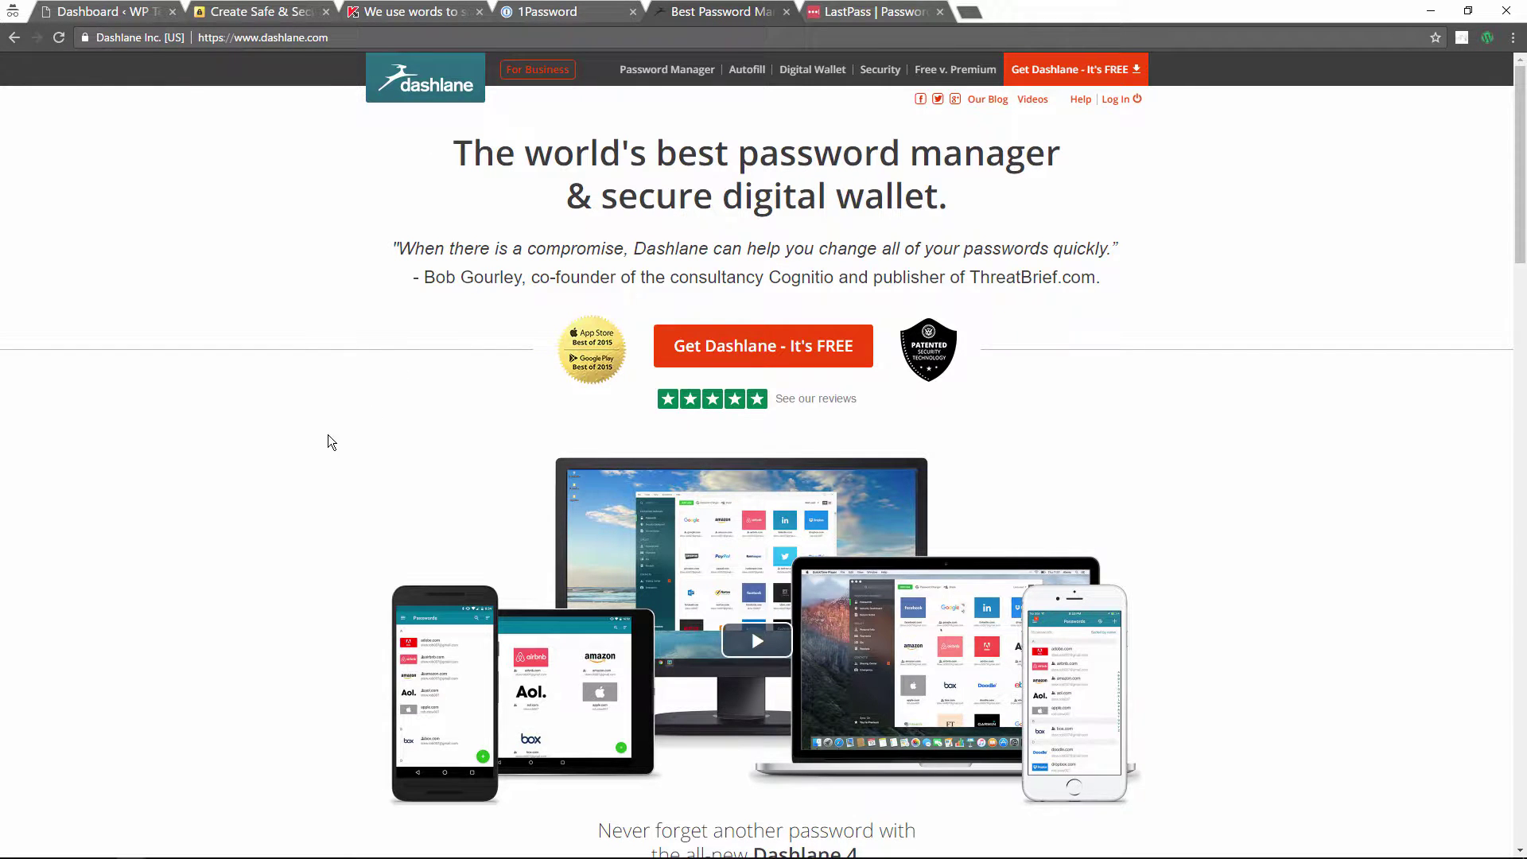
click(562, 14)
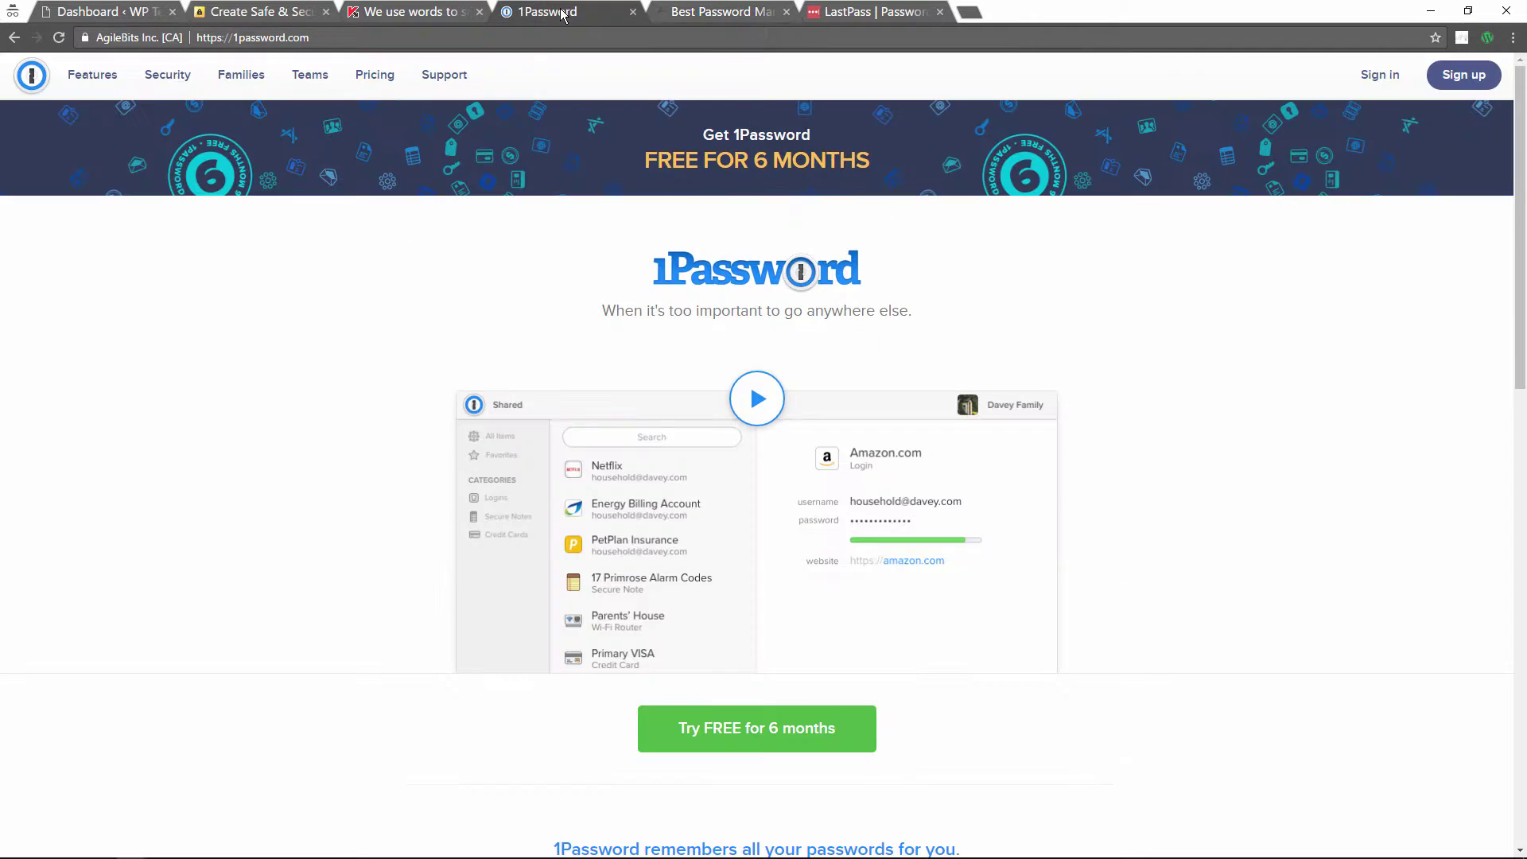
click(719, 12)
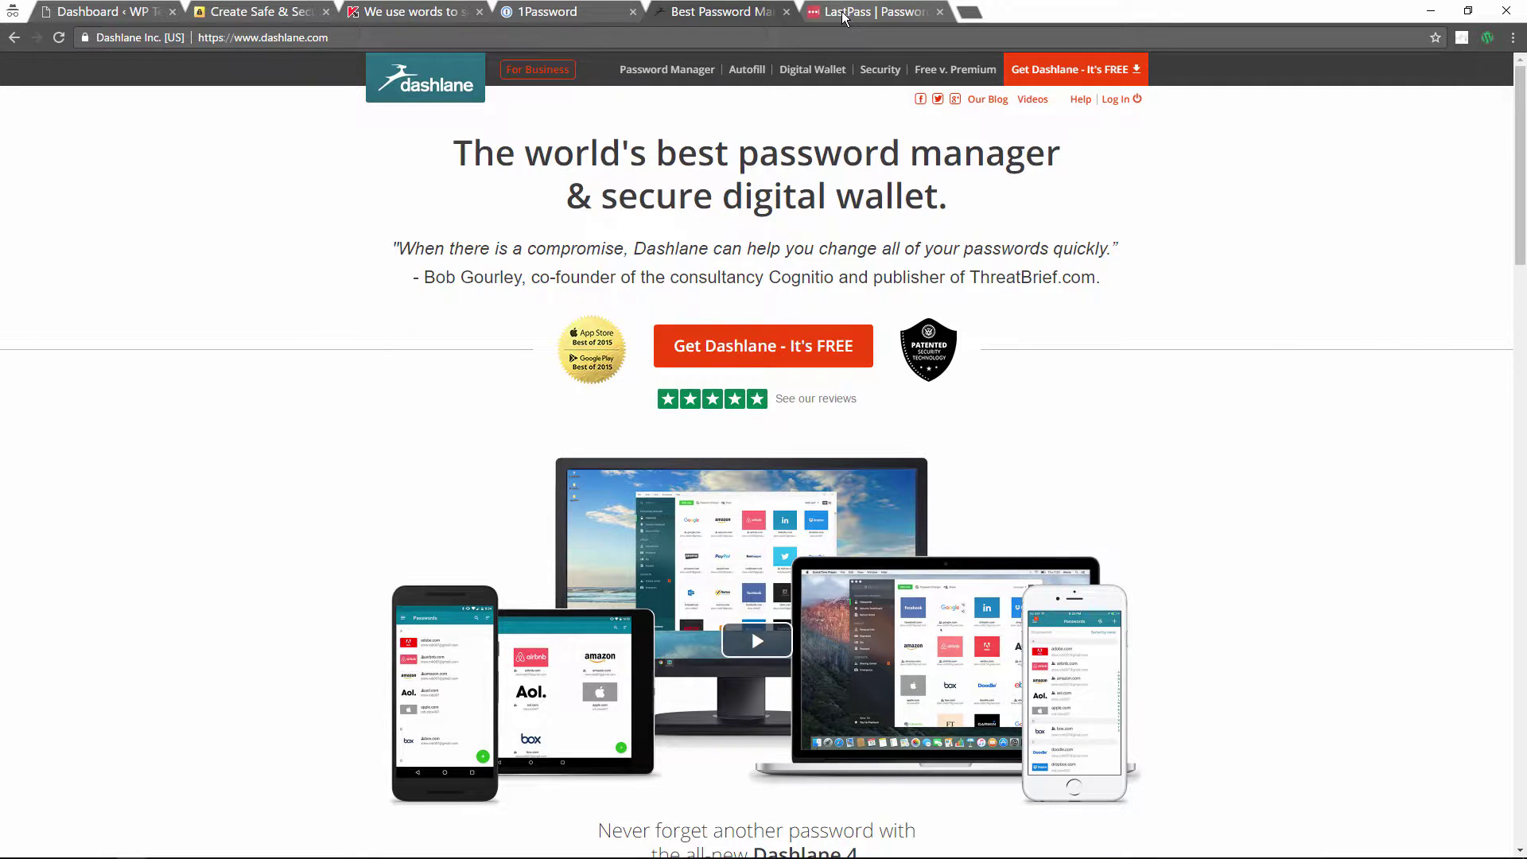
click(845, 17)
click(561, 14)
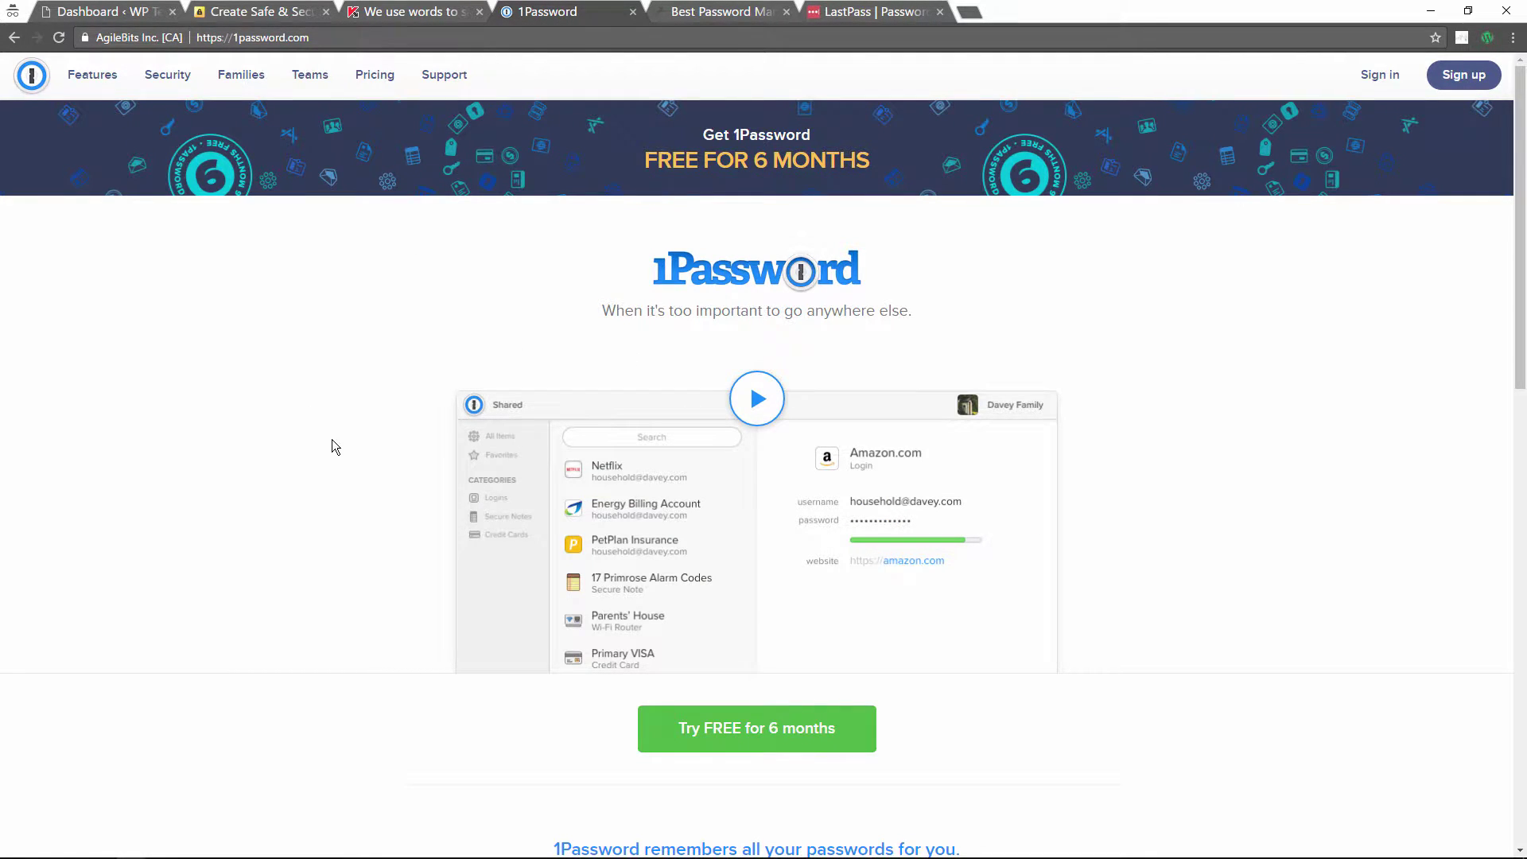
scroll(334, 445, down, 4)
scroll(334, 447, up, 3)
scroll(332, 446, up, 1)
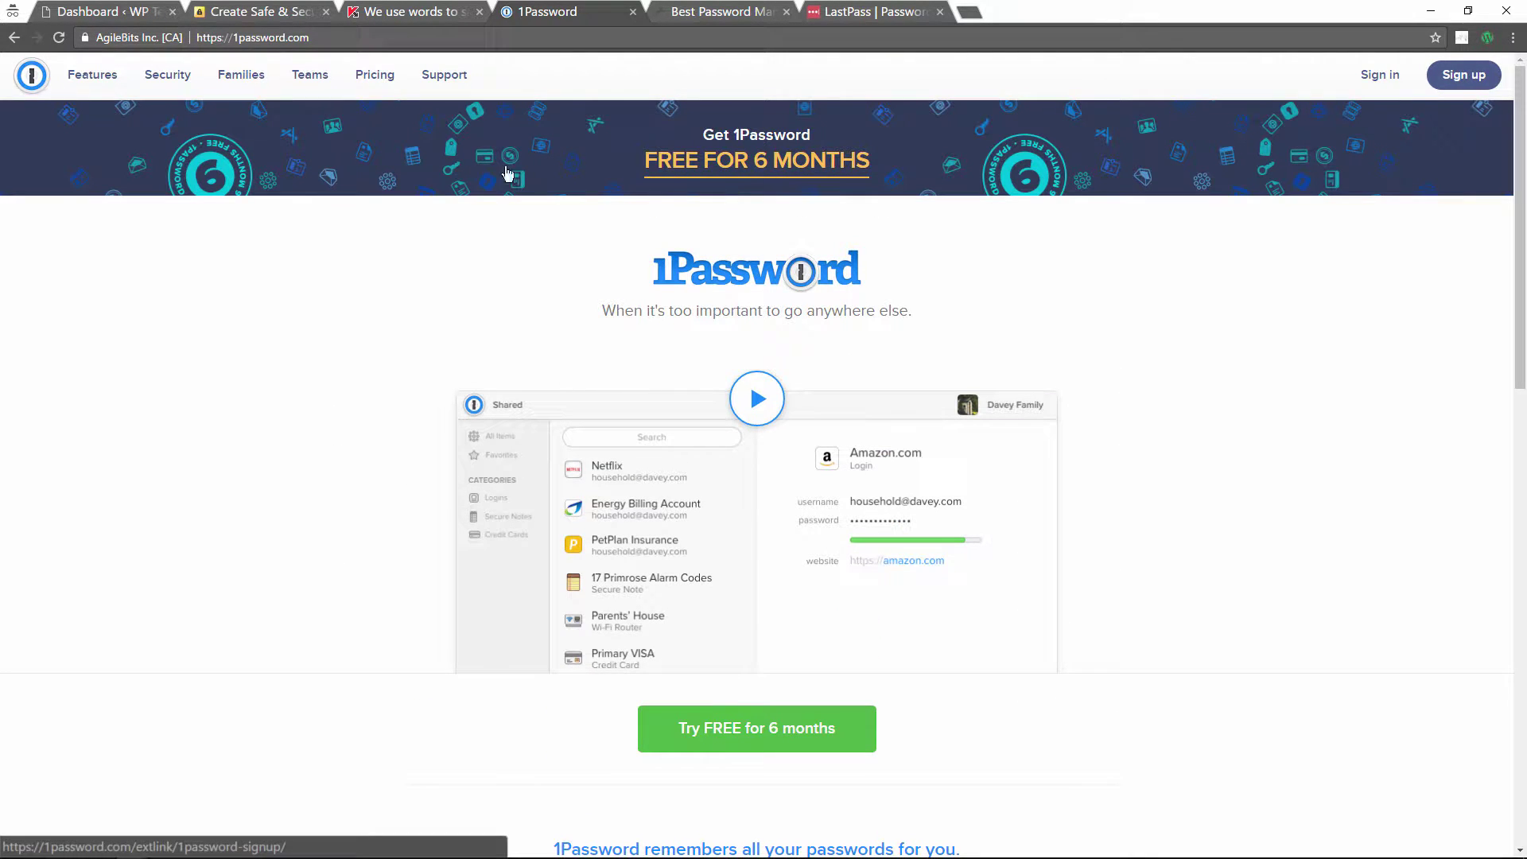
Step: Flip between the Dashlane, LastPass and 1Password sites, ending on LastPass
click(713, 15)
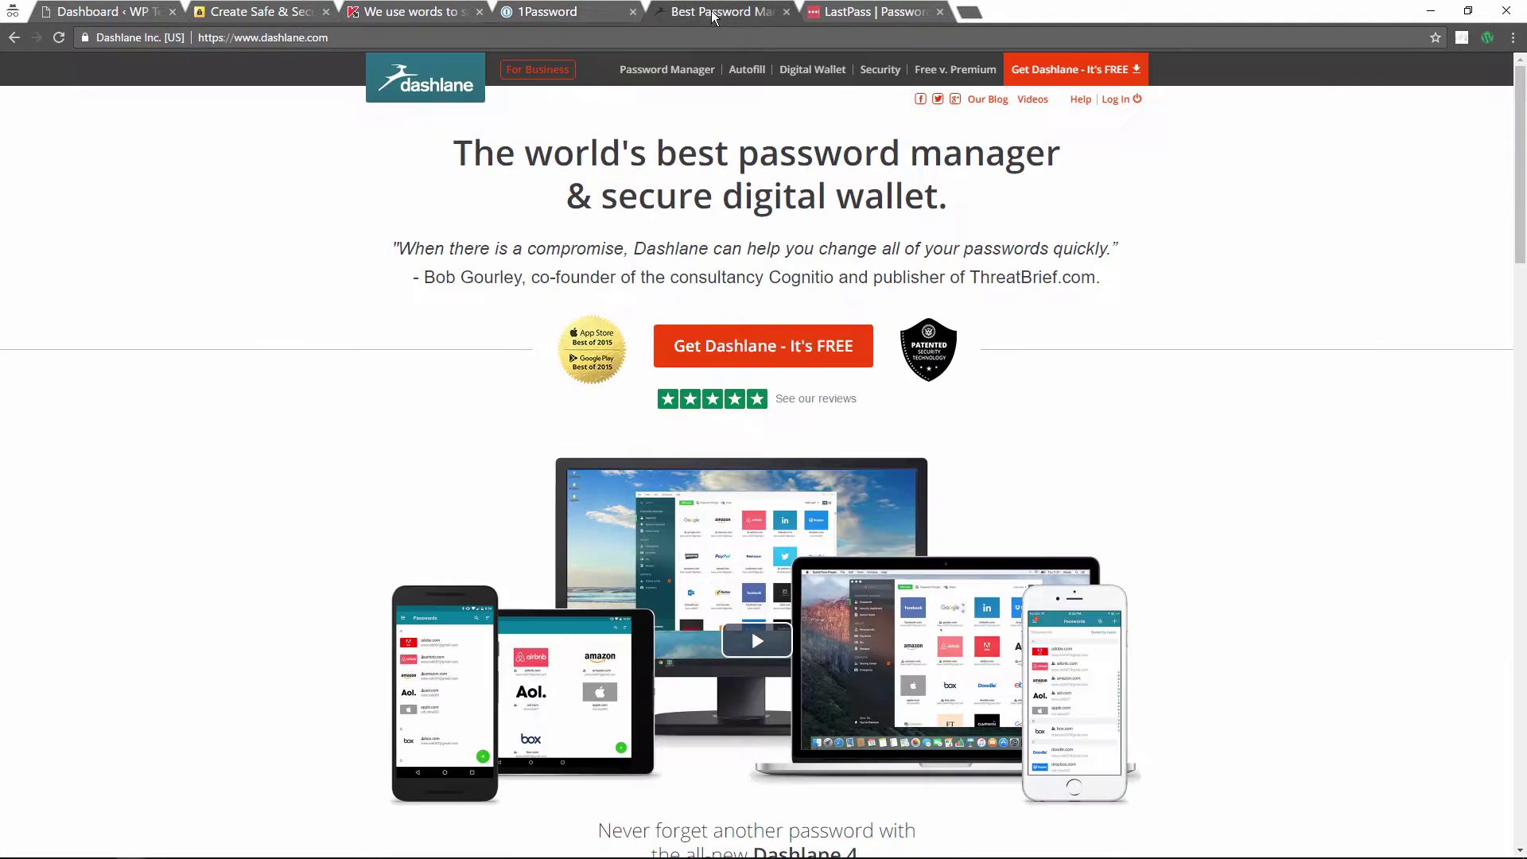
click(835, 12)
click(697, 13)
click(579, 11)
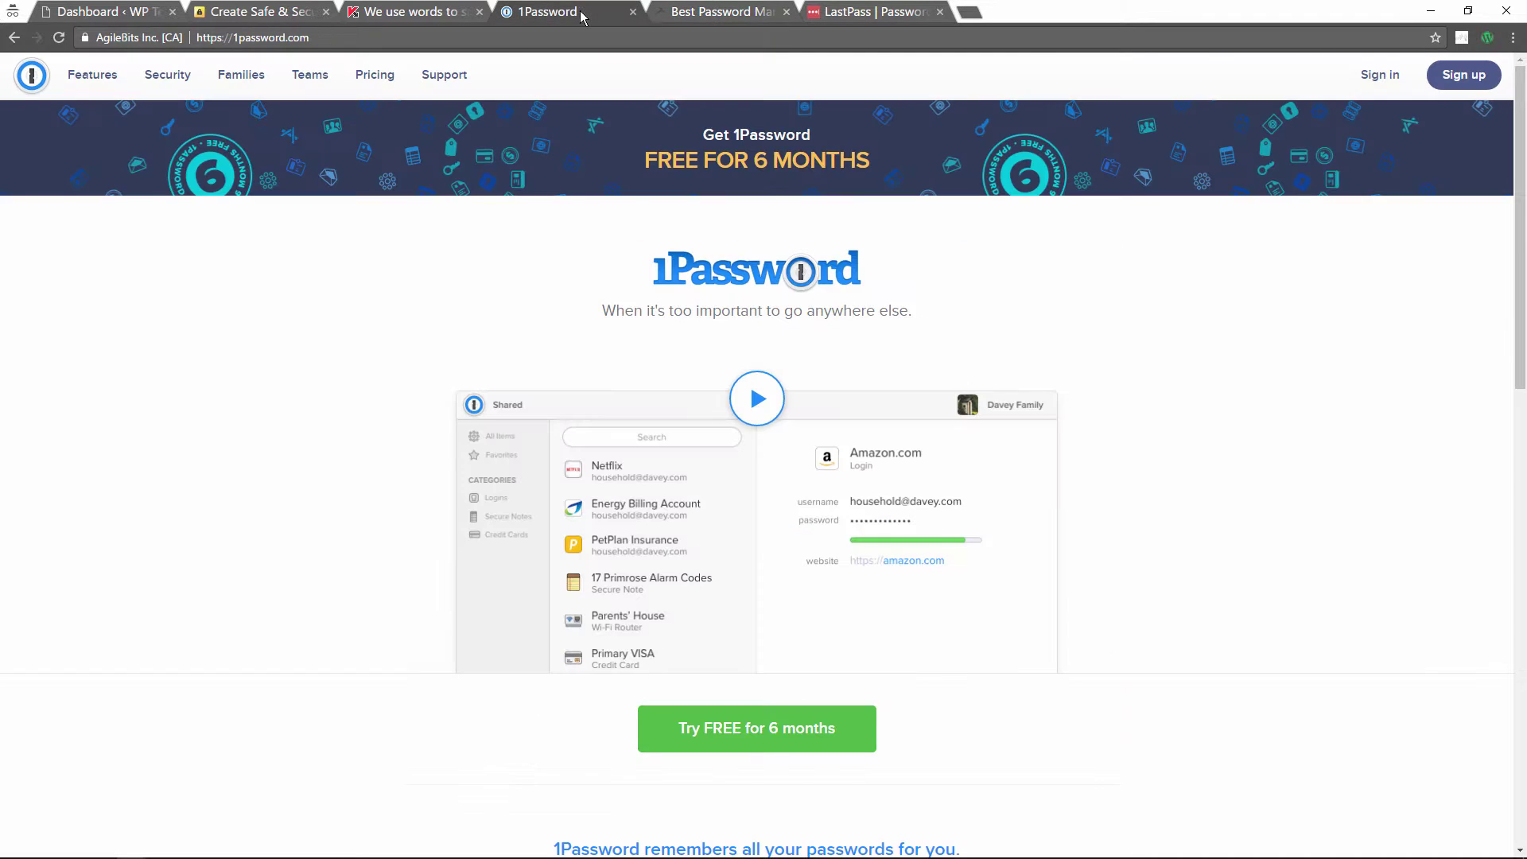
click(718, 13)
click(838, 13)
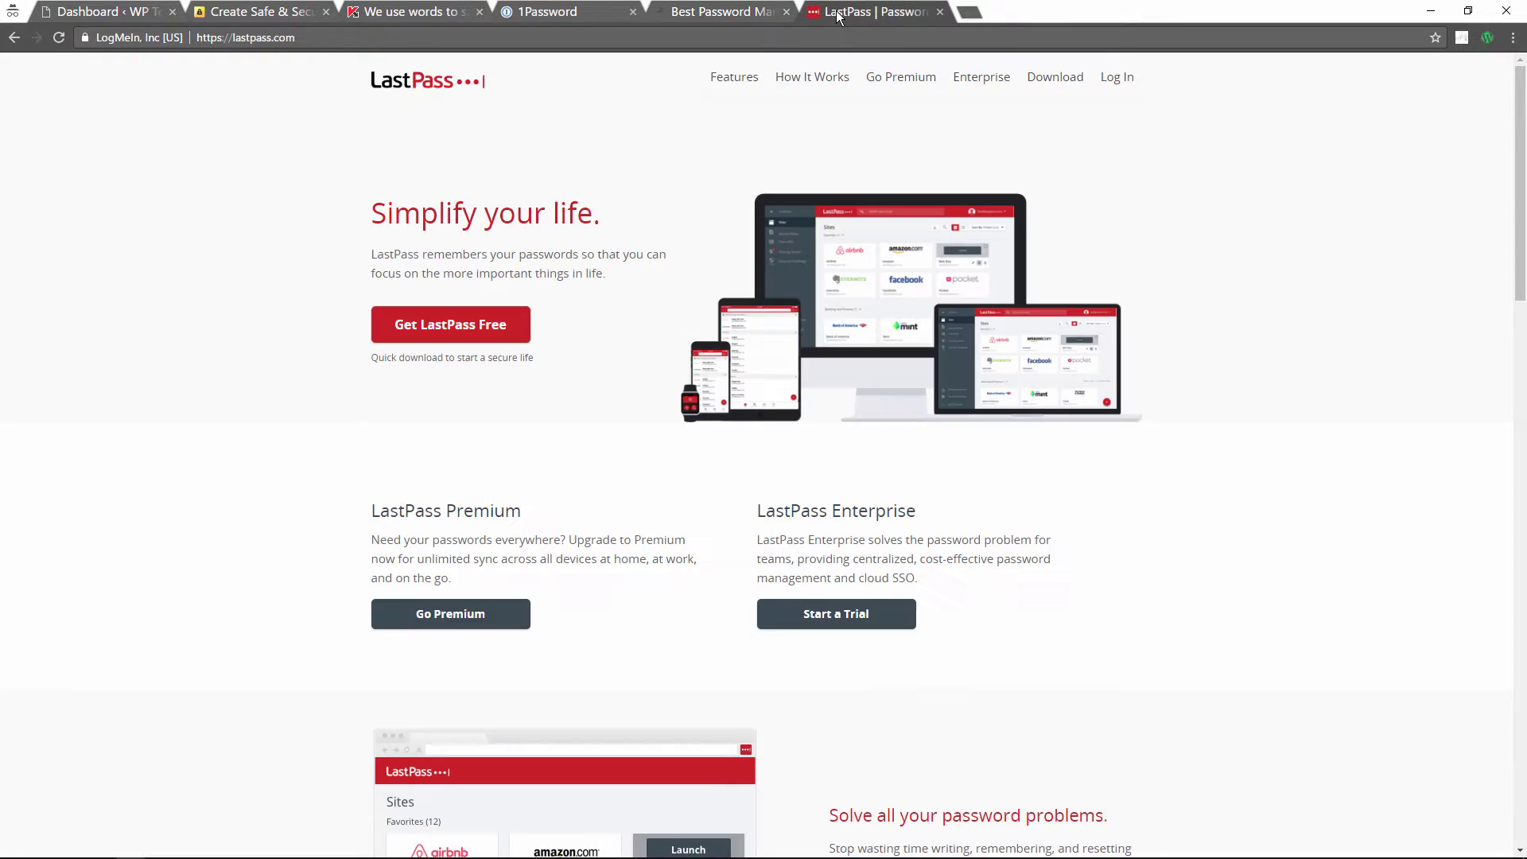
Step: From the WP Test Dashboard, open Users > Your Profile for the current admin
click(121, 11)
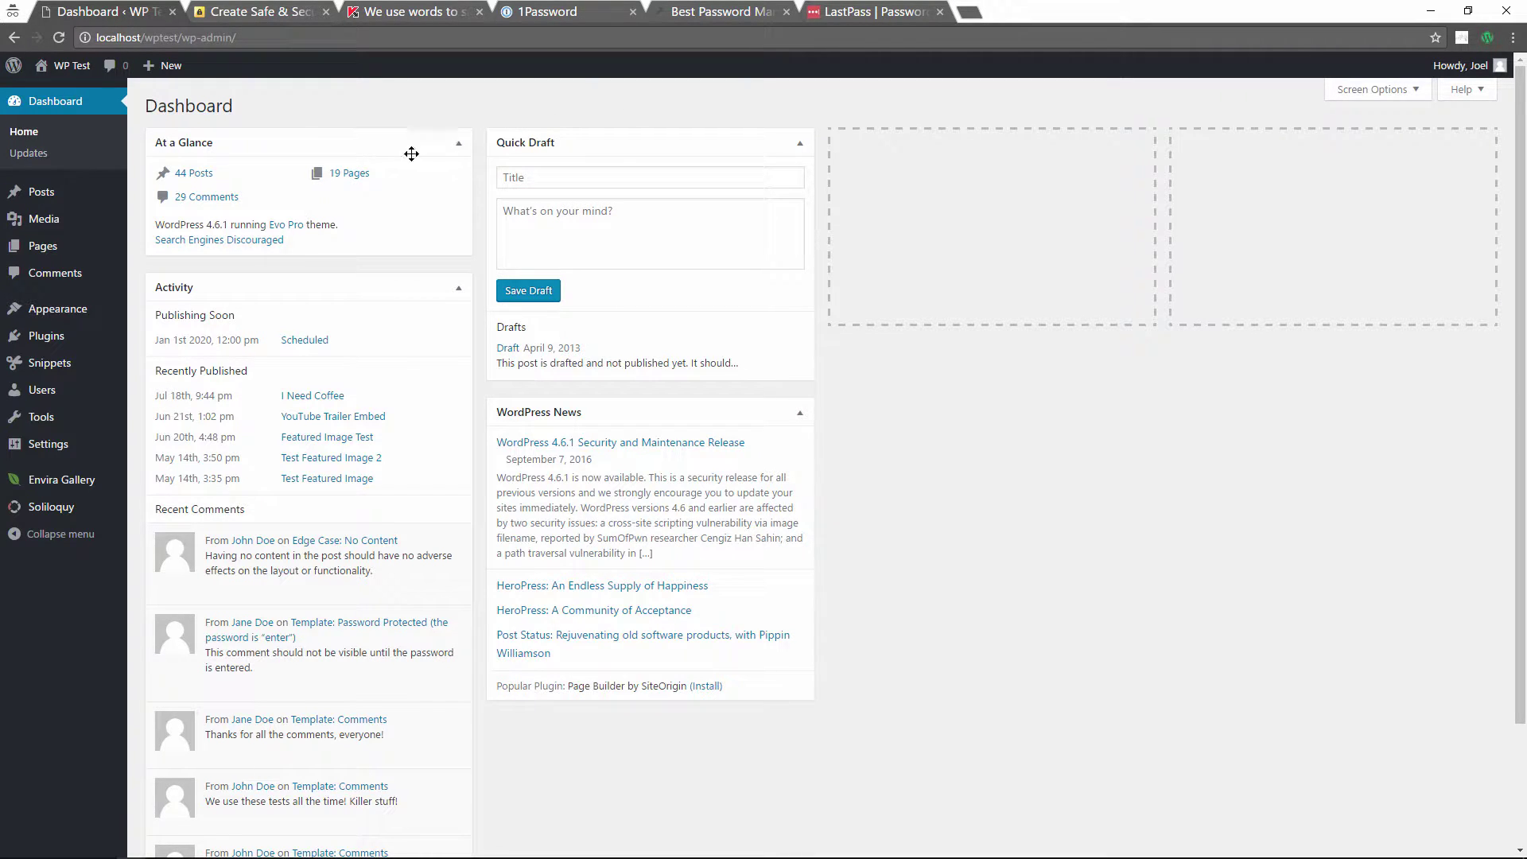
mouse_move(56, 394)
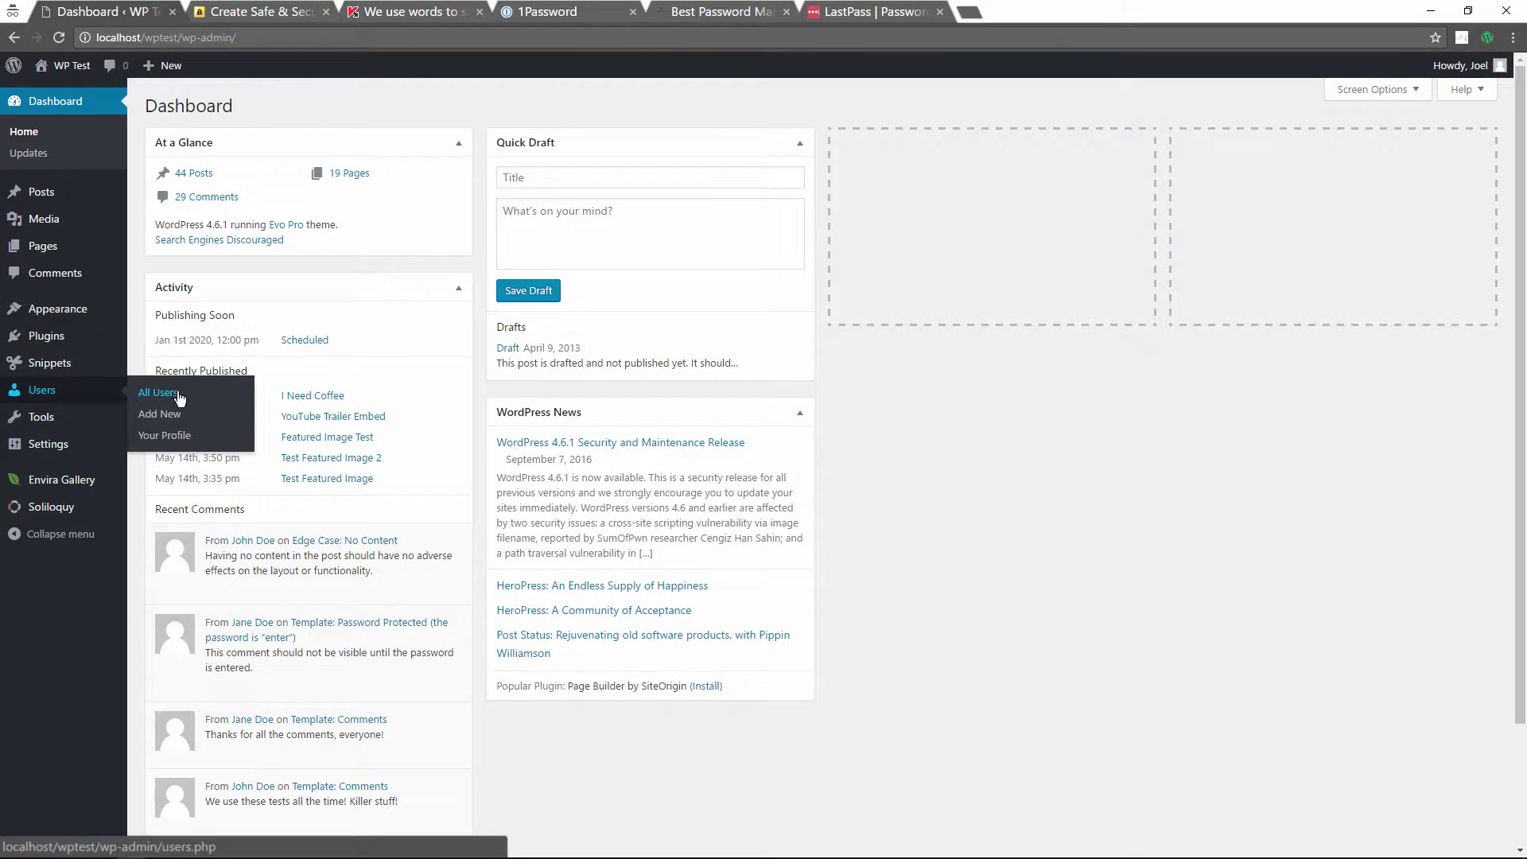
click(164, 435)
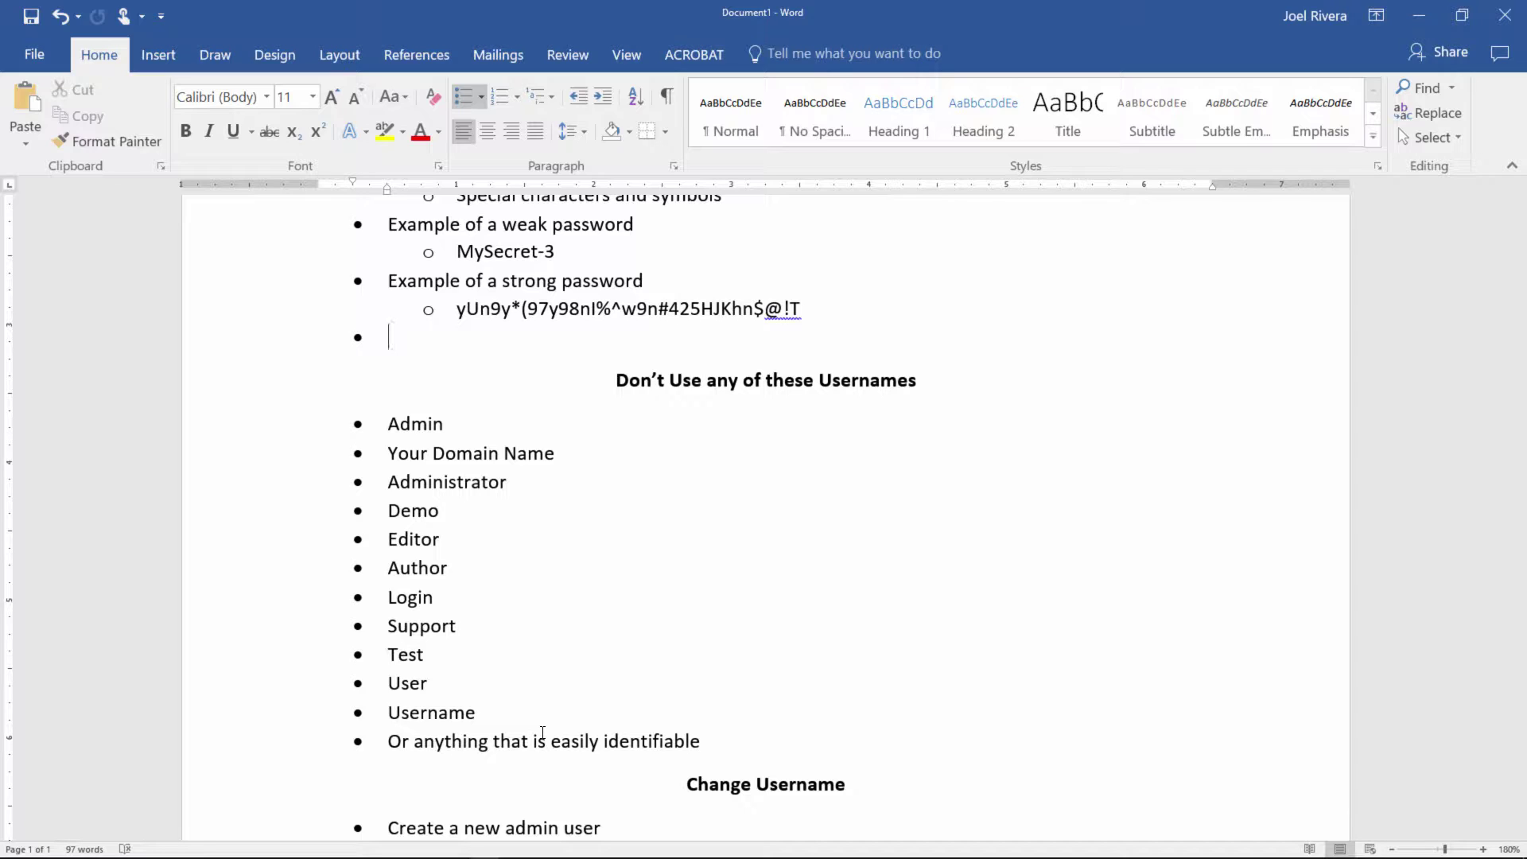
scroll(542, 732, down, 4)
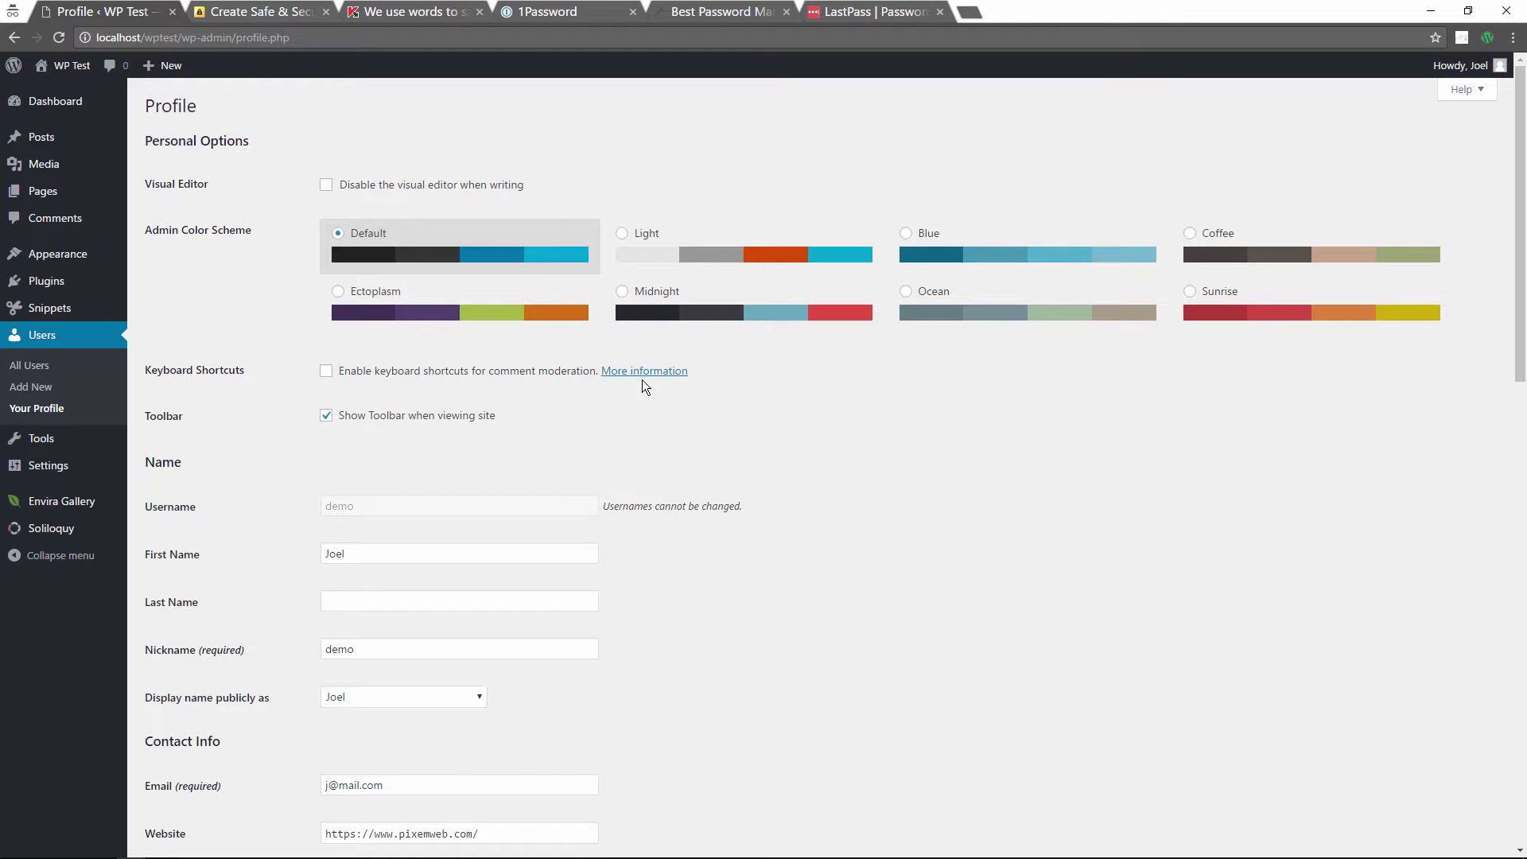
Step: Glance at the All Users list, then return to your profile
scroll(842, 469, down, 3)
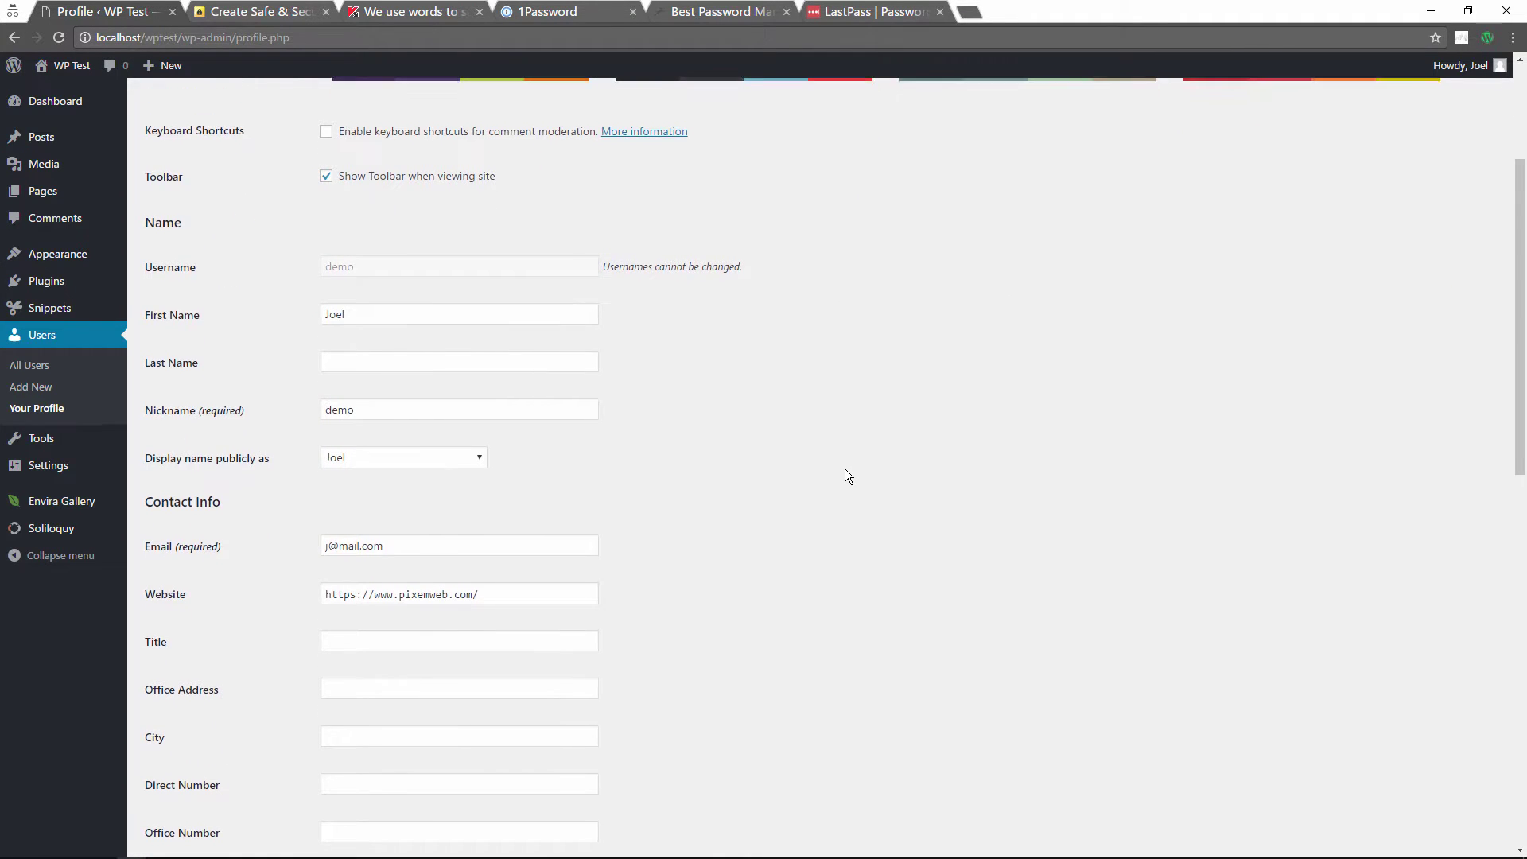
scroll(846, 470, down, 1)
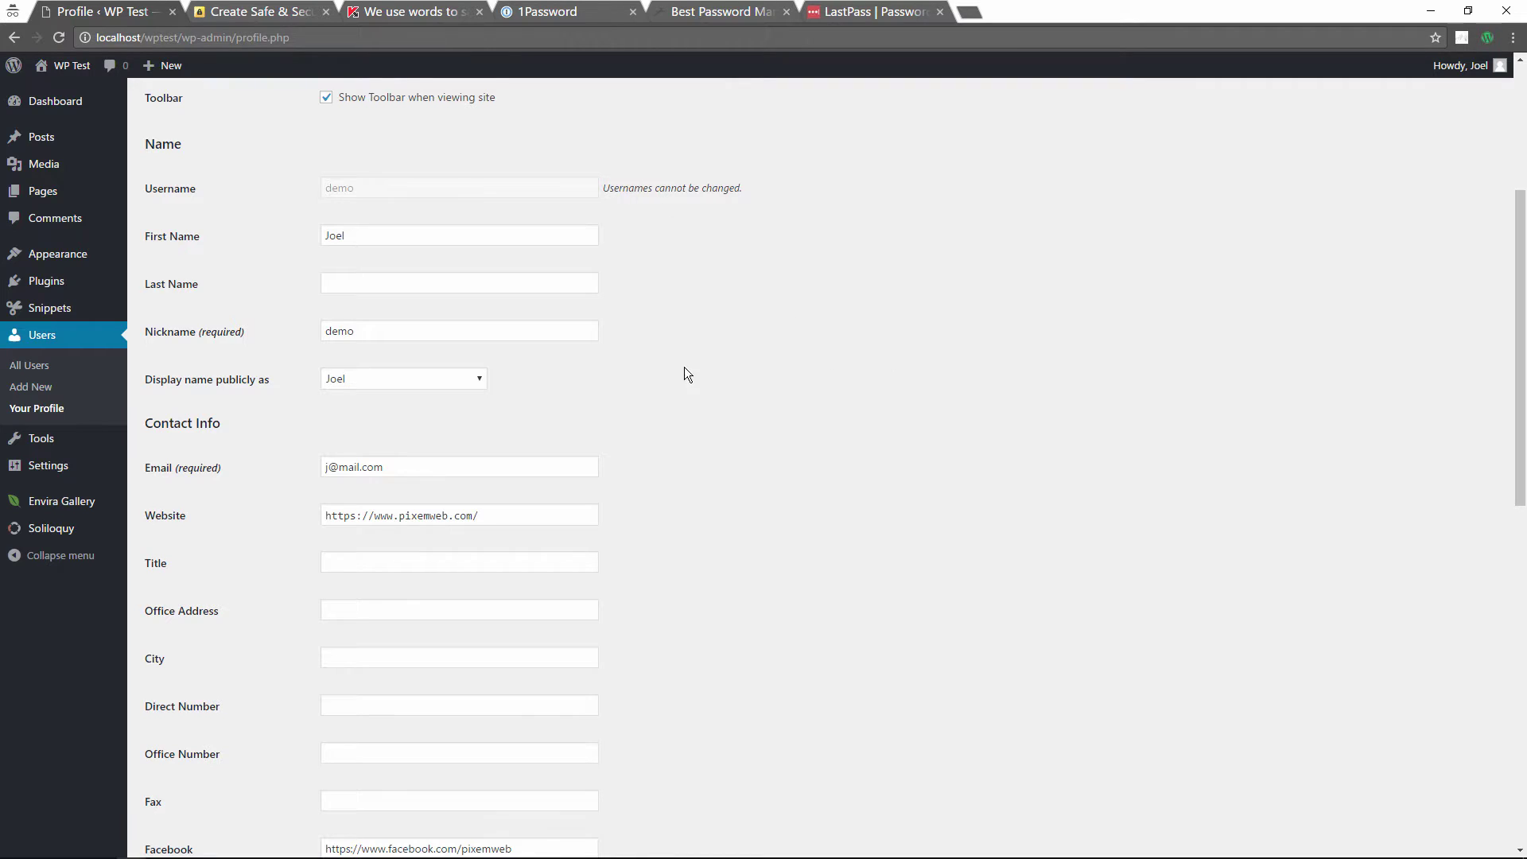
click(49, 365)
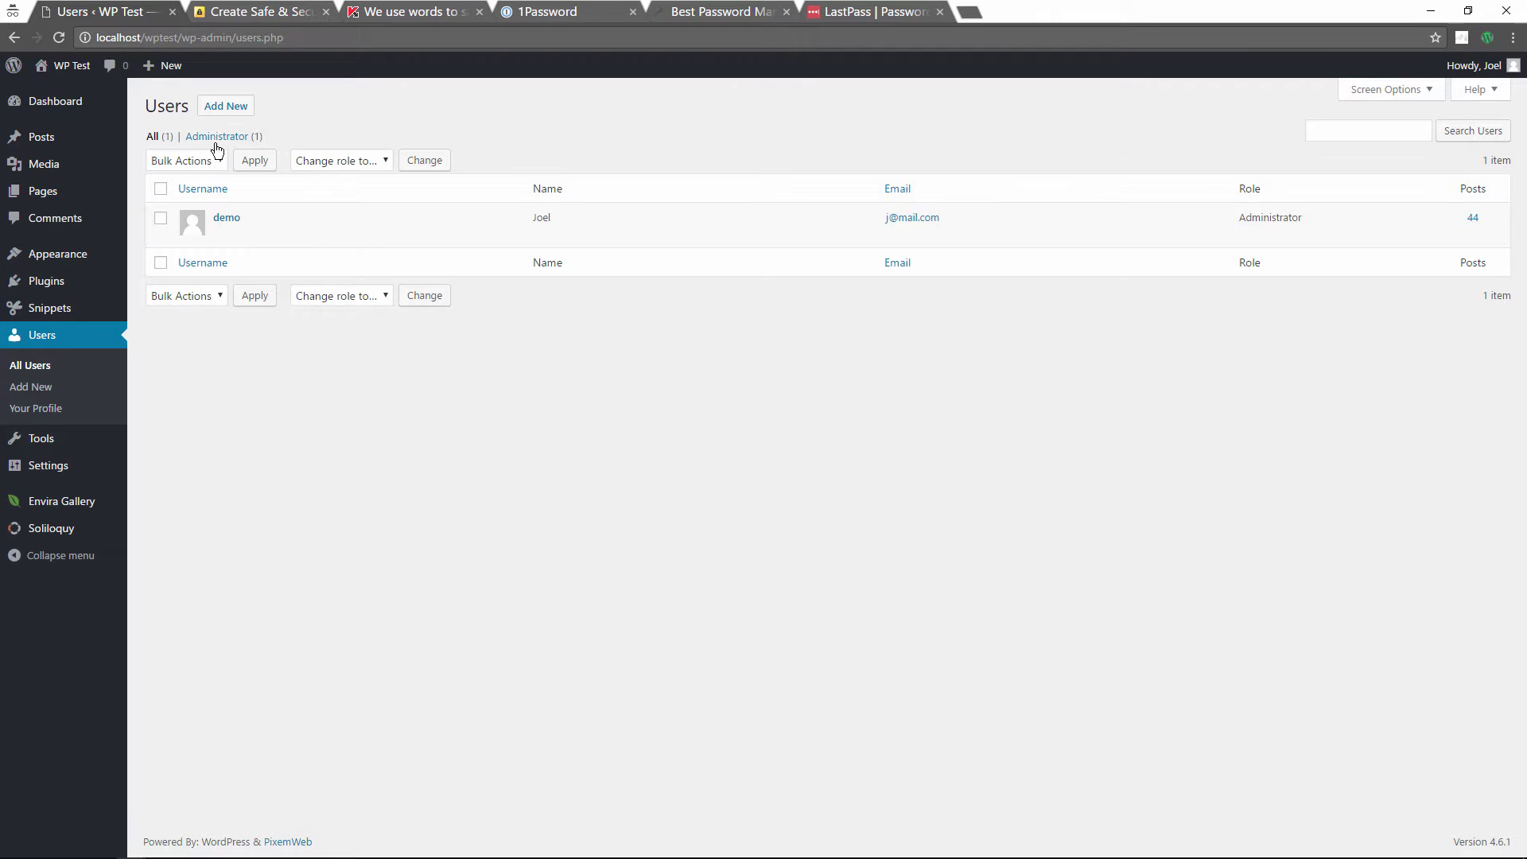
click(53, 408)
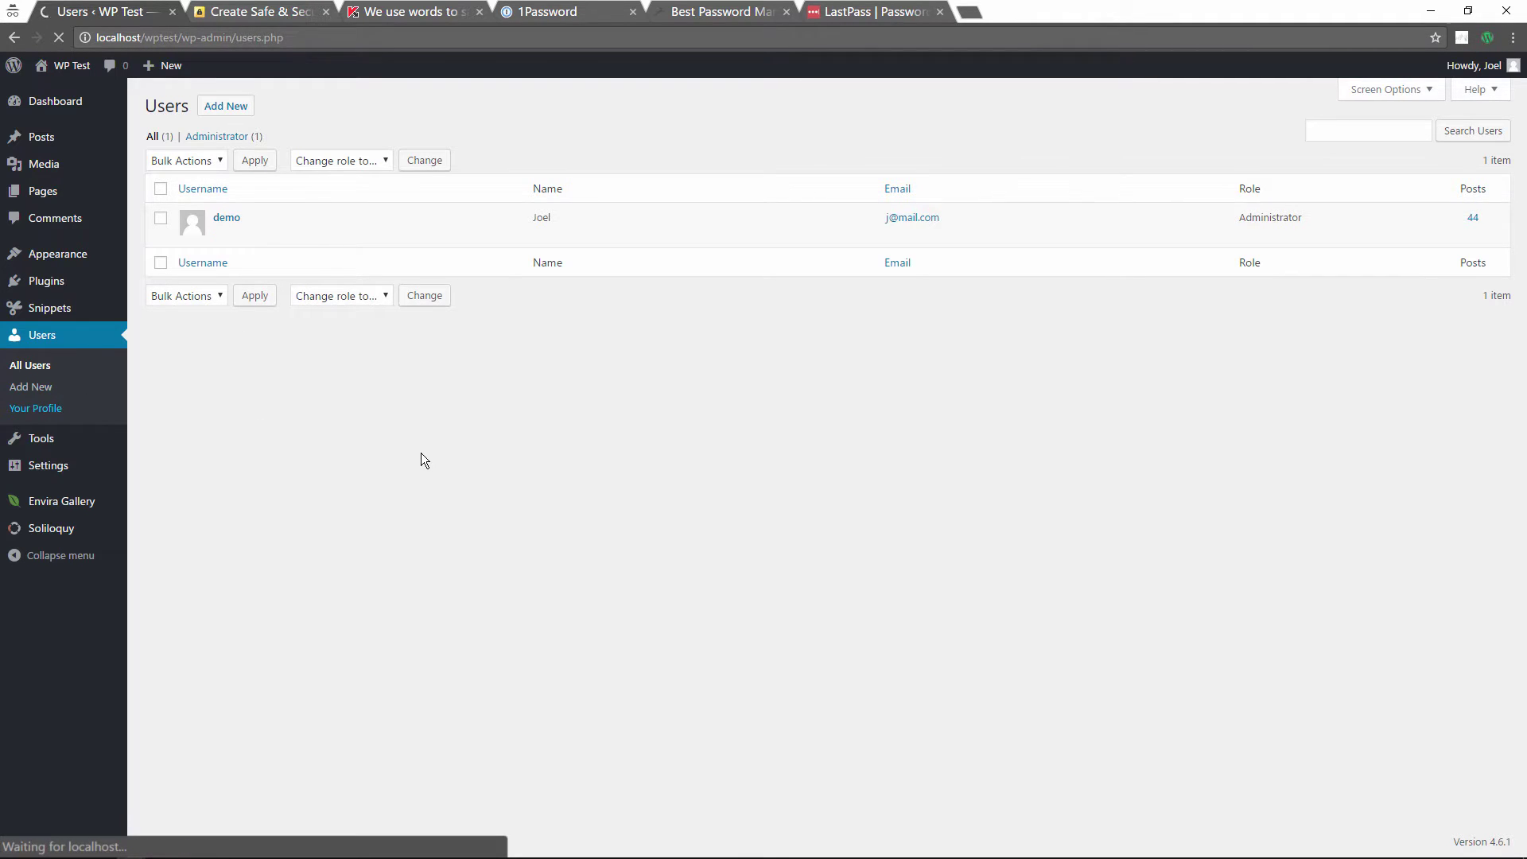
Step: Leave 'Display name publicly as' at its current value
scroll(679, 433, down, 2)
scroll(699, 438, down, 1)
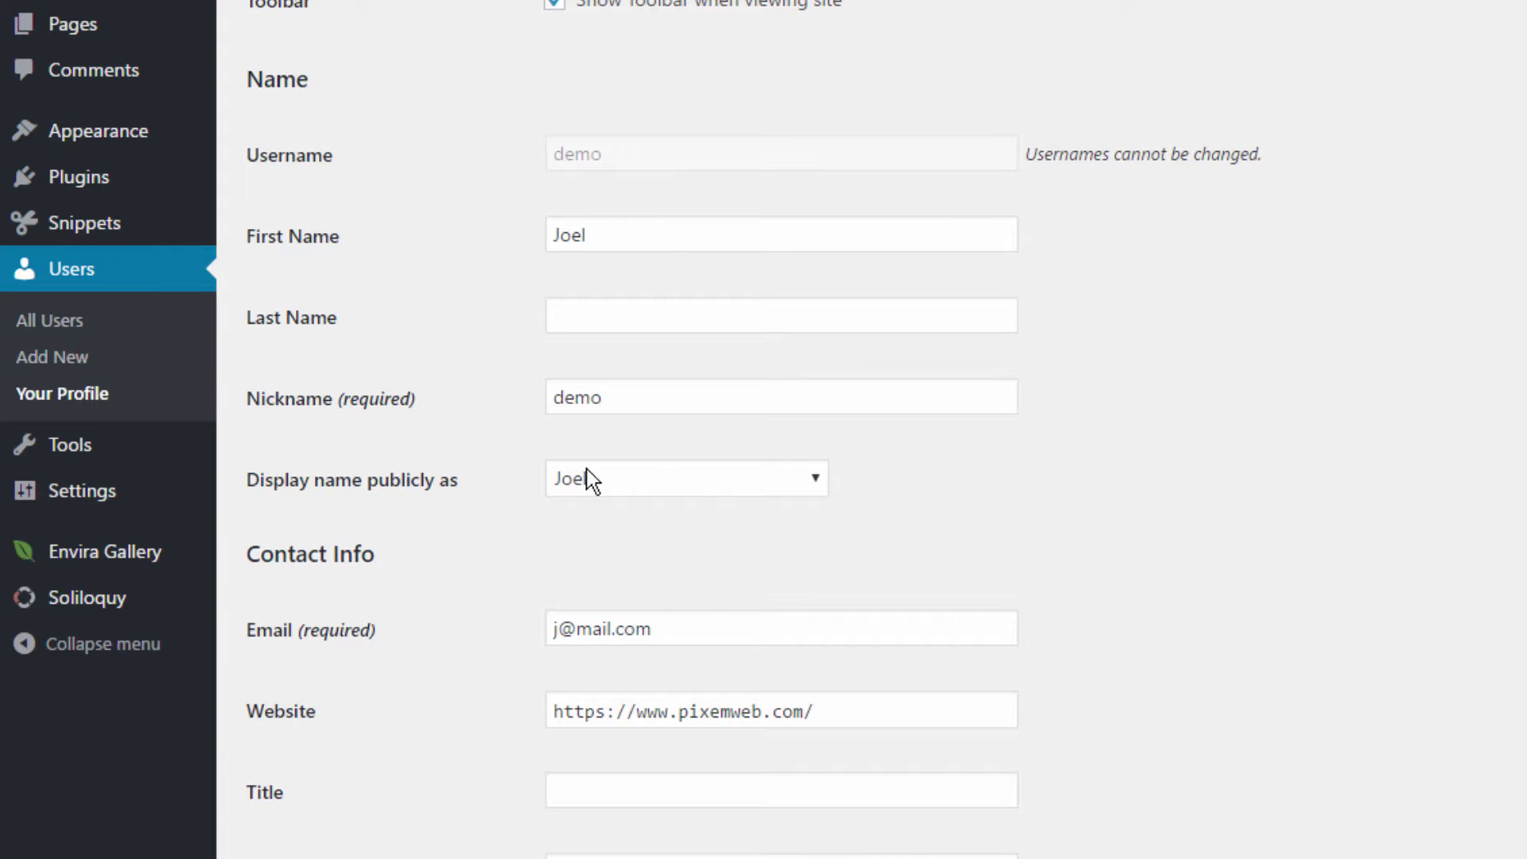
click(631, 480)
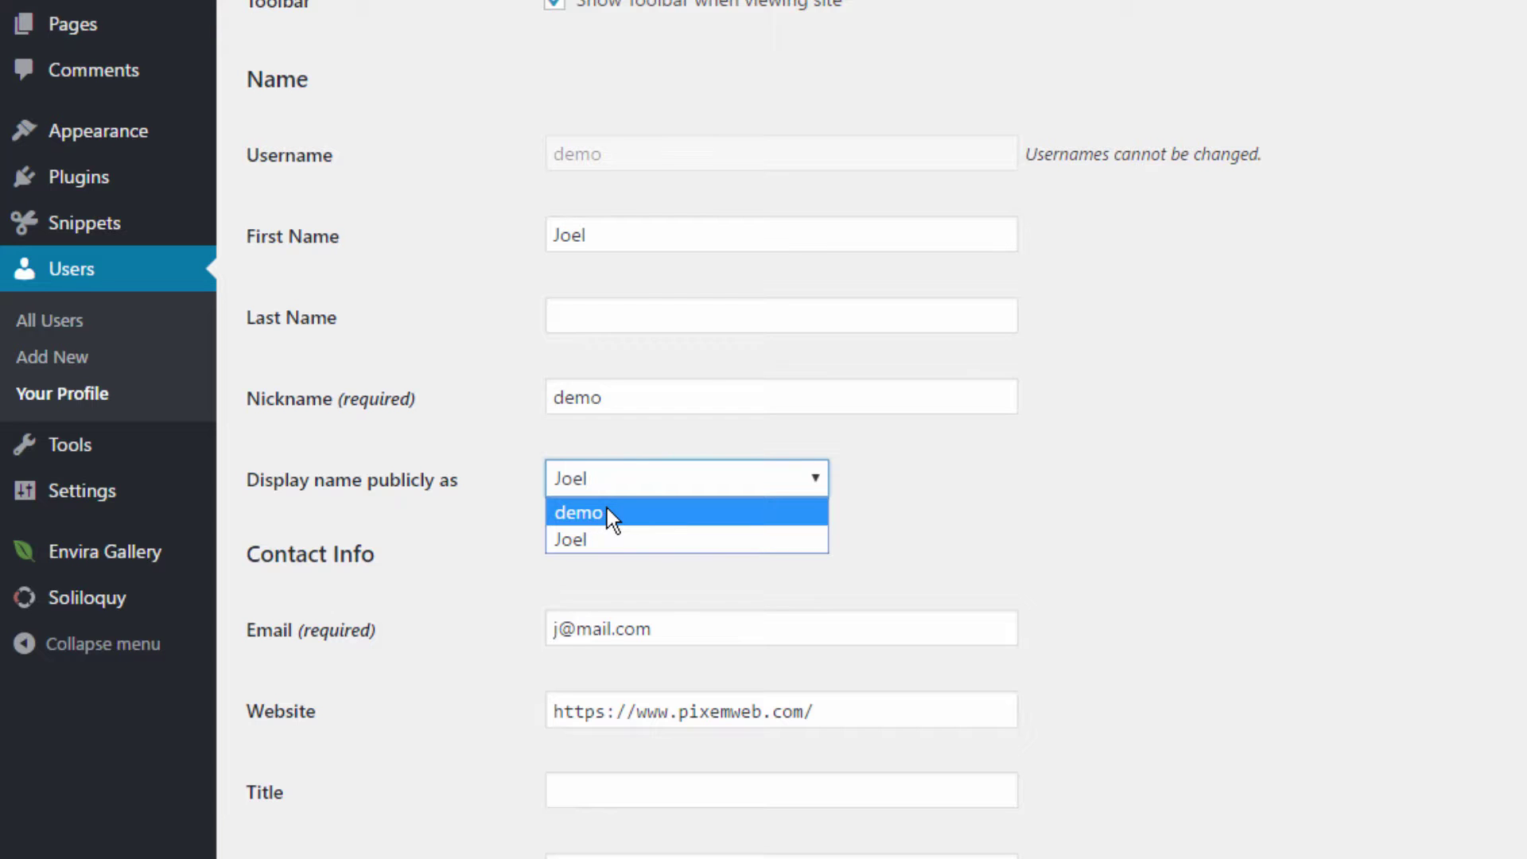
click(593, 539)
click(1473, 513)
Step: Open Users > Add New and put the cursor in the Username field
scroll(1441, 589, up, 5)
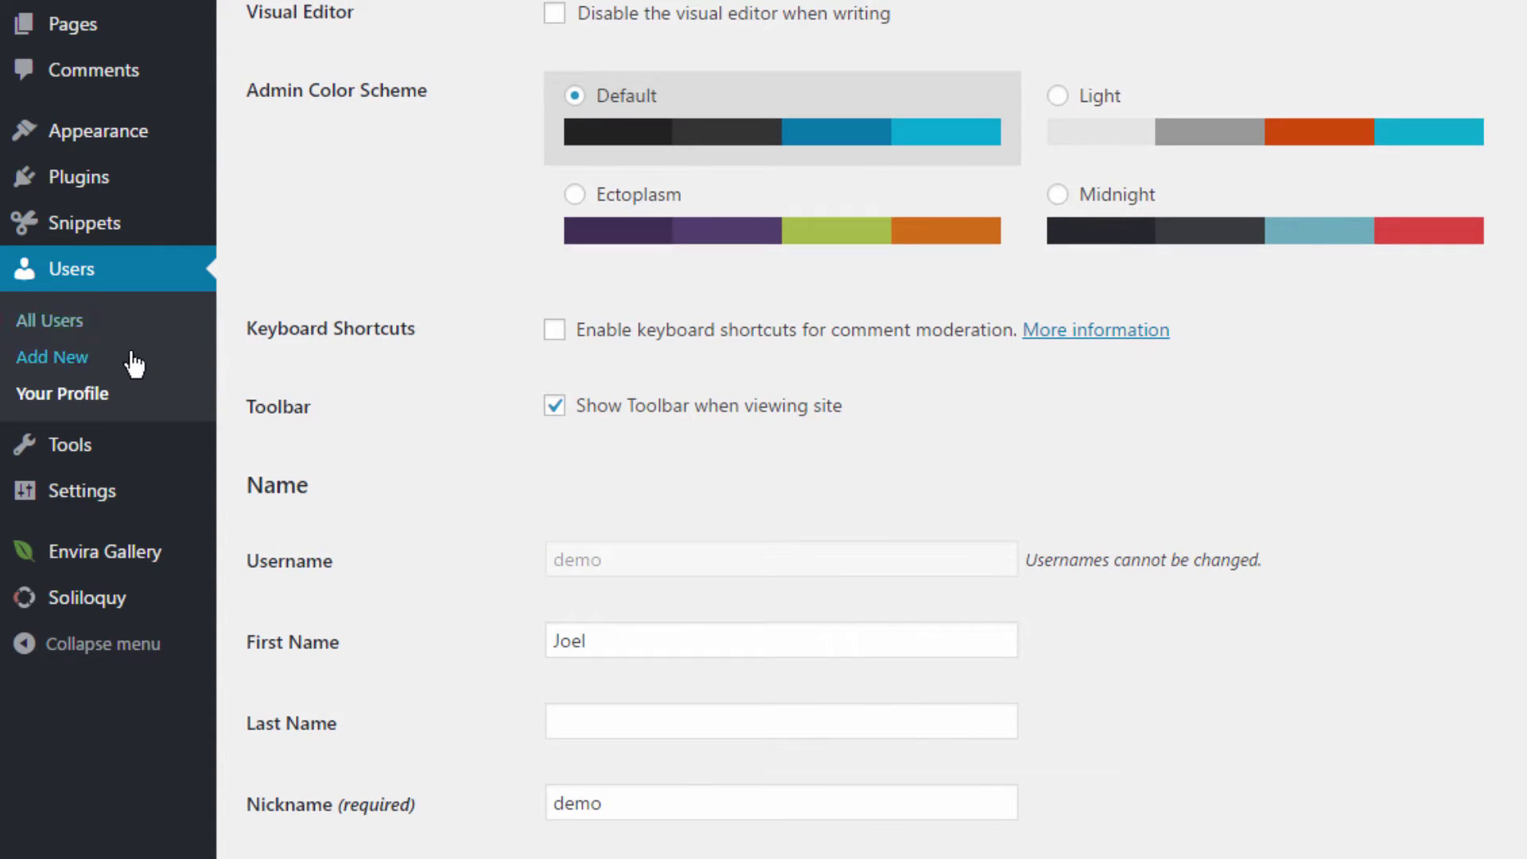
click(69, 358)
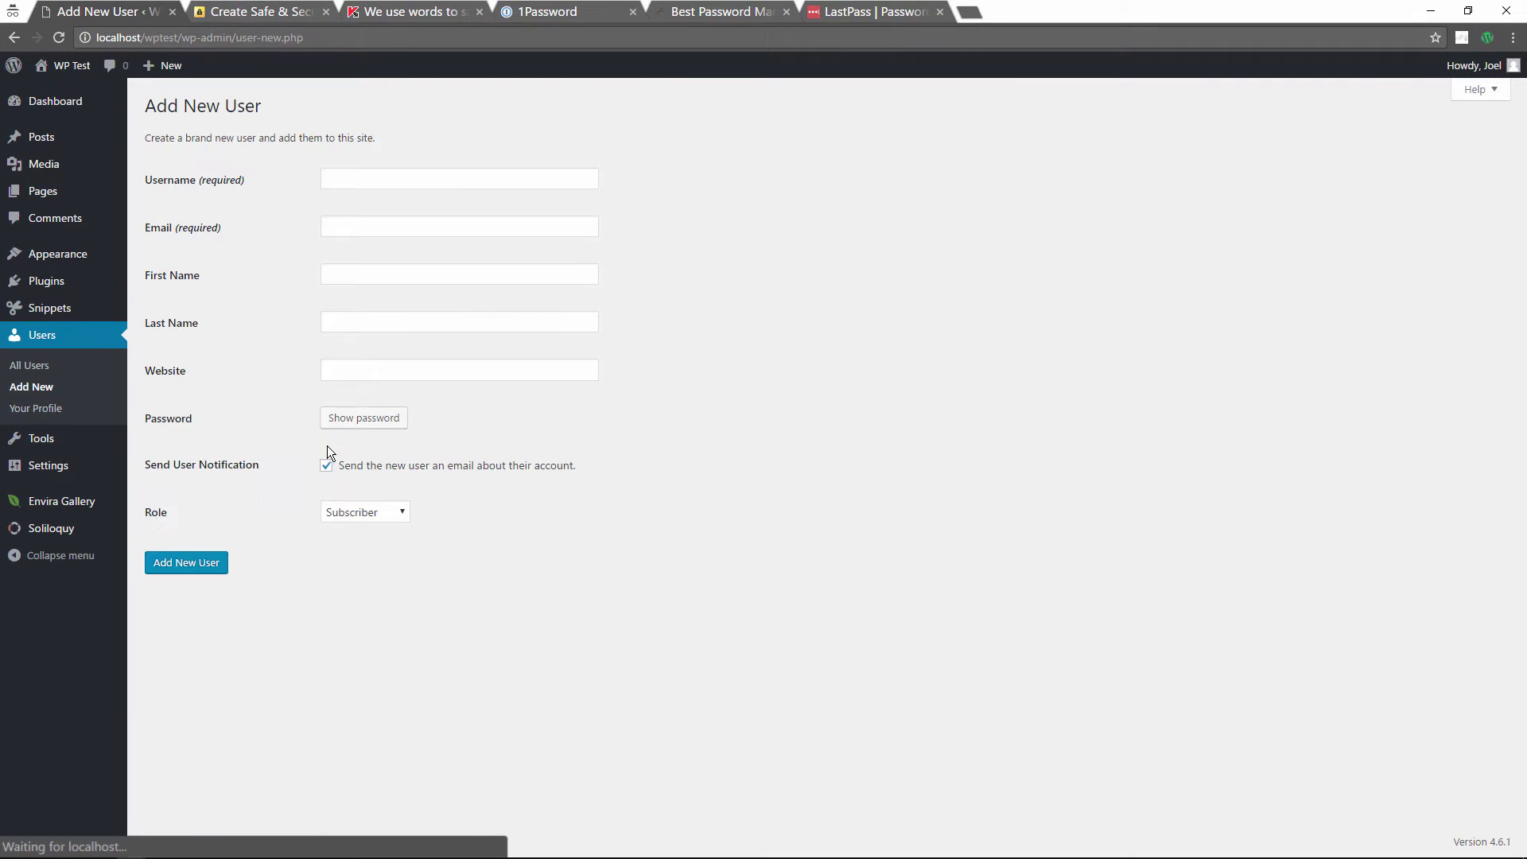
click(529, 172)
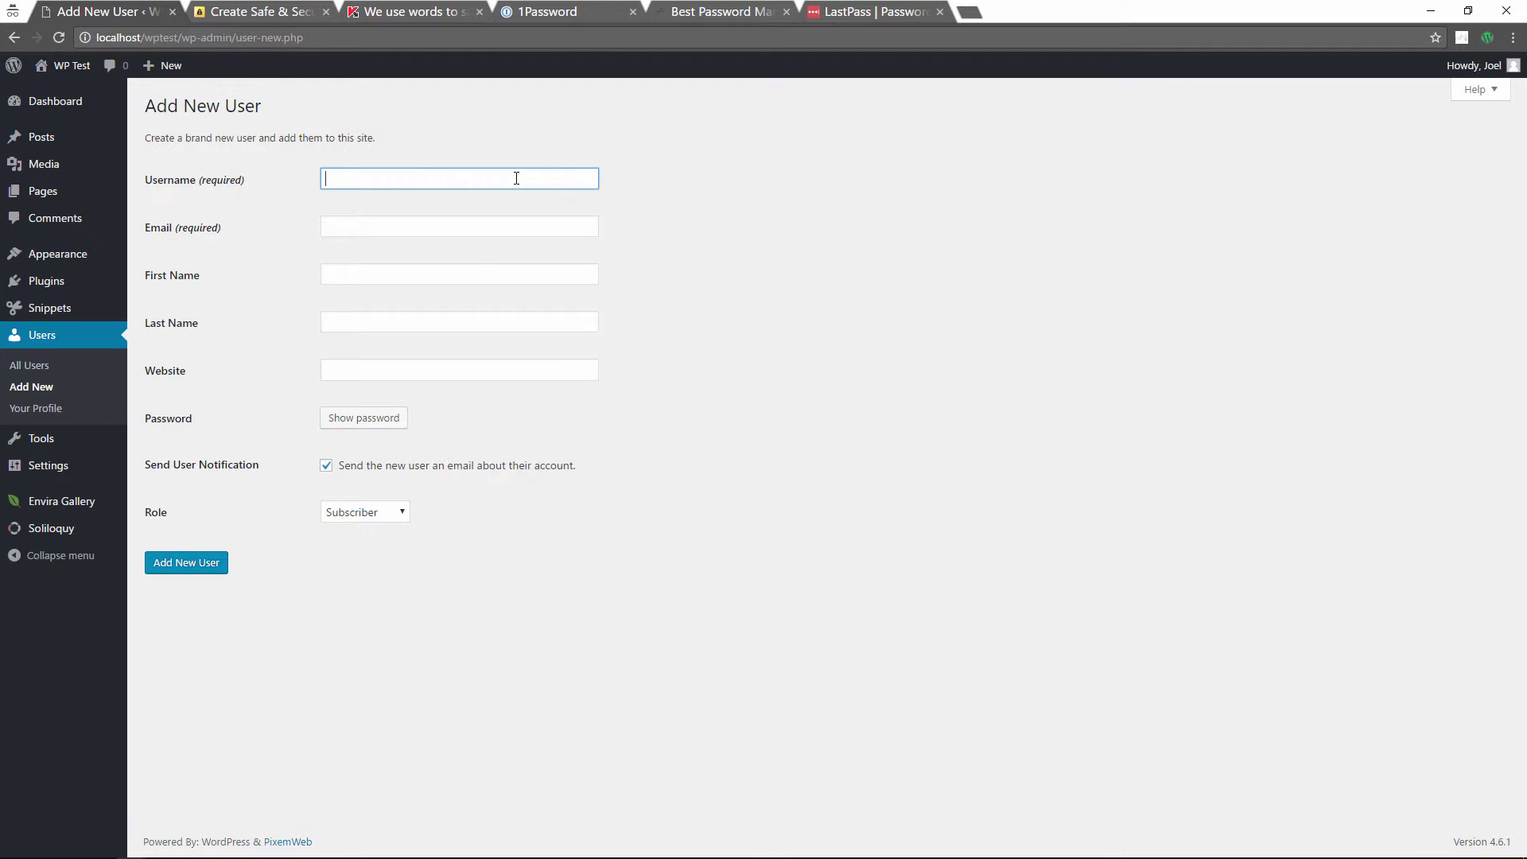
Step: Enter an obscure username, the new user's email address and first name
text(Uindhiuh)
click(364, 226)
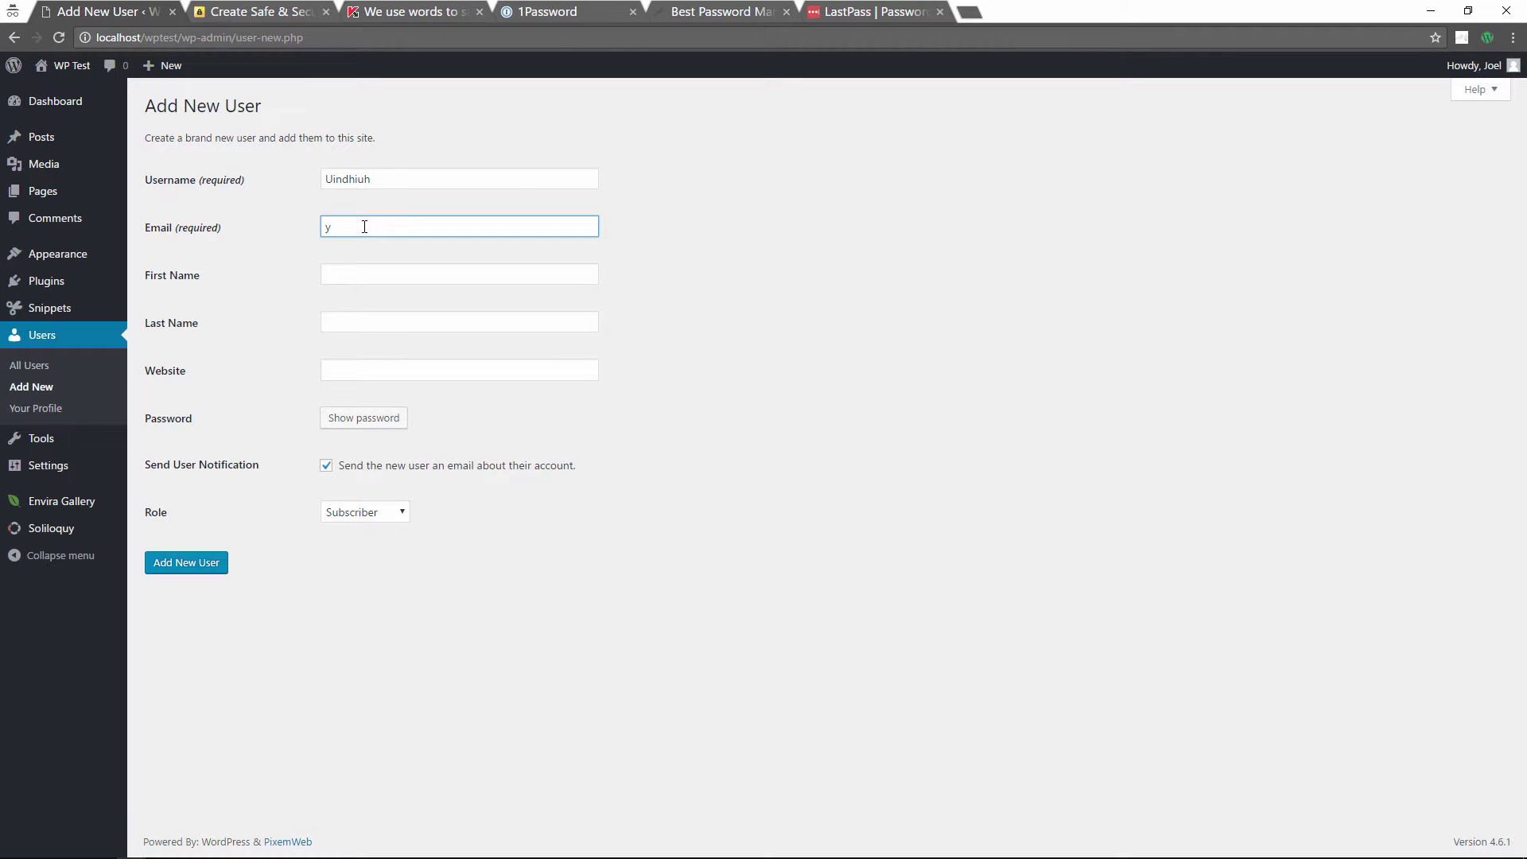
click(387, 272)
text(Joel)
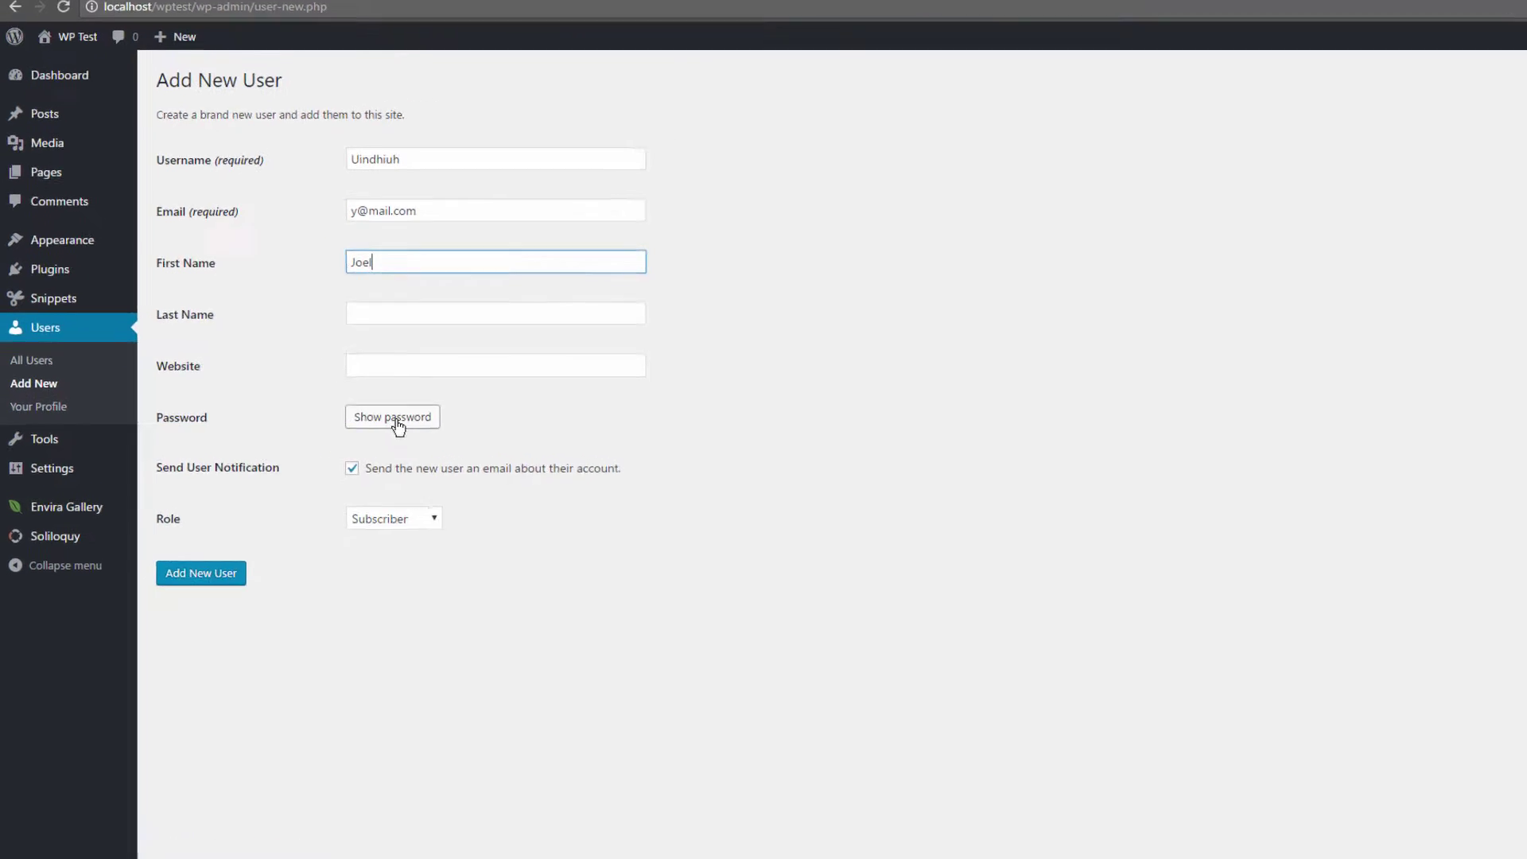
Step: Turn off Send User Notification and reveal a strong generated password
click(402, 468)
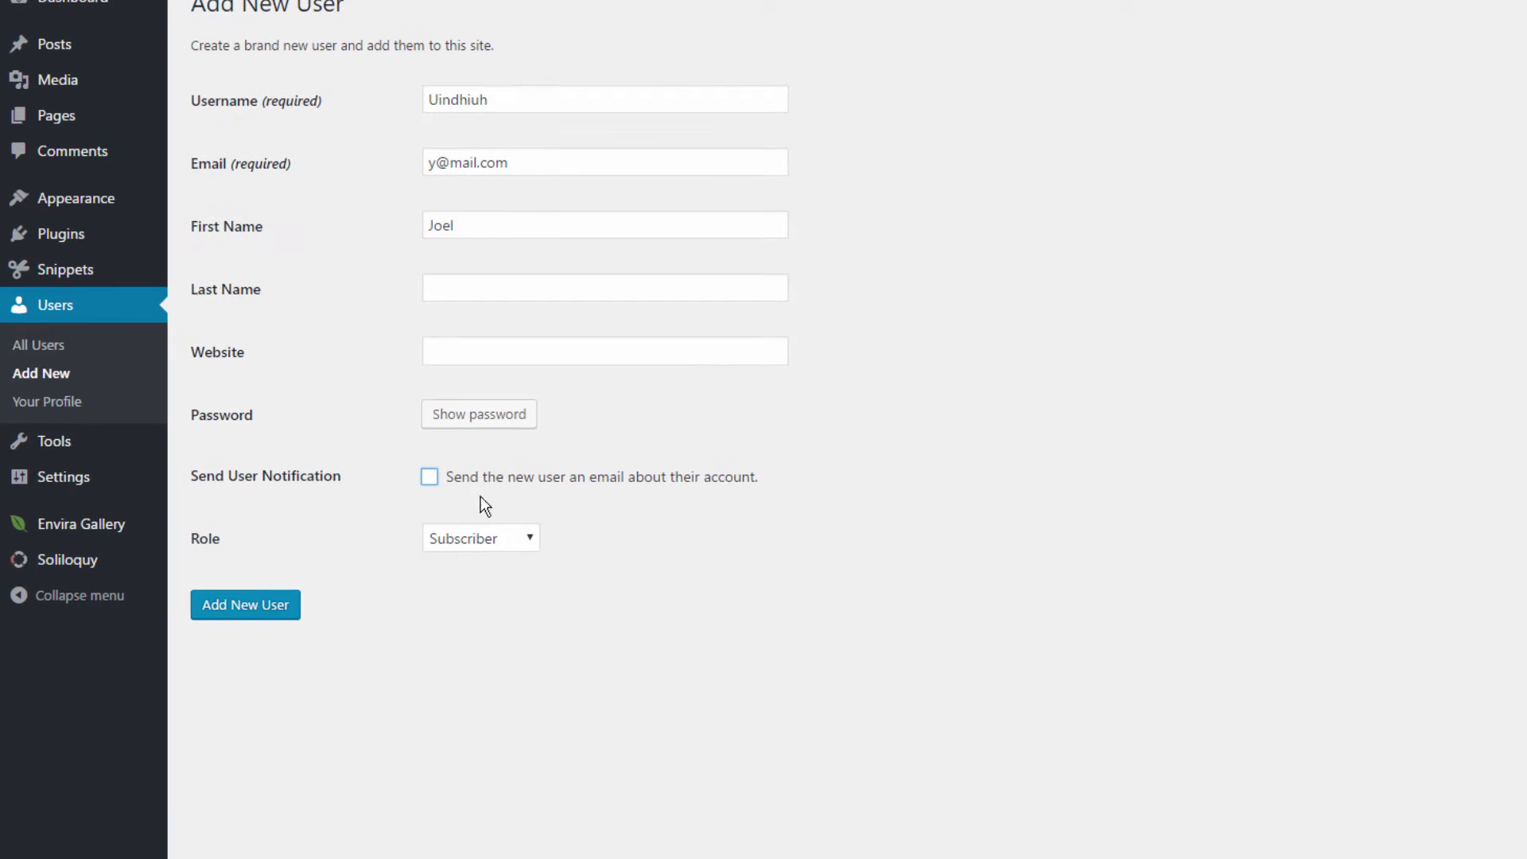
click(414, 421)
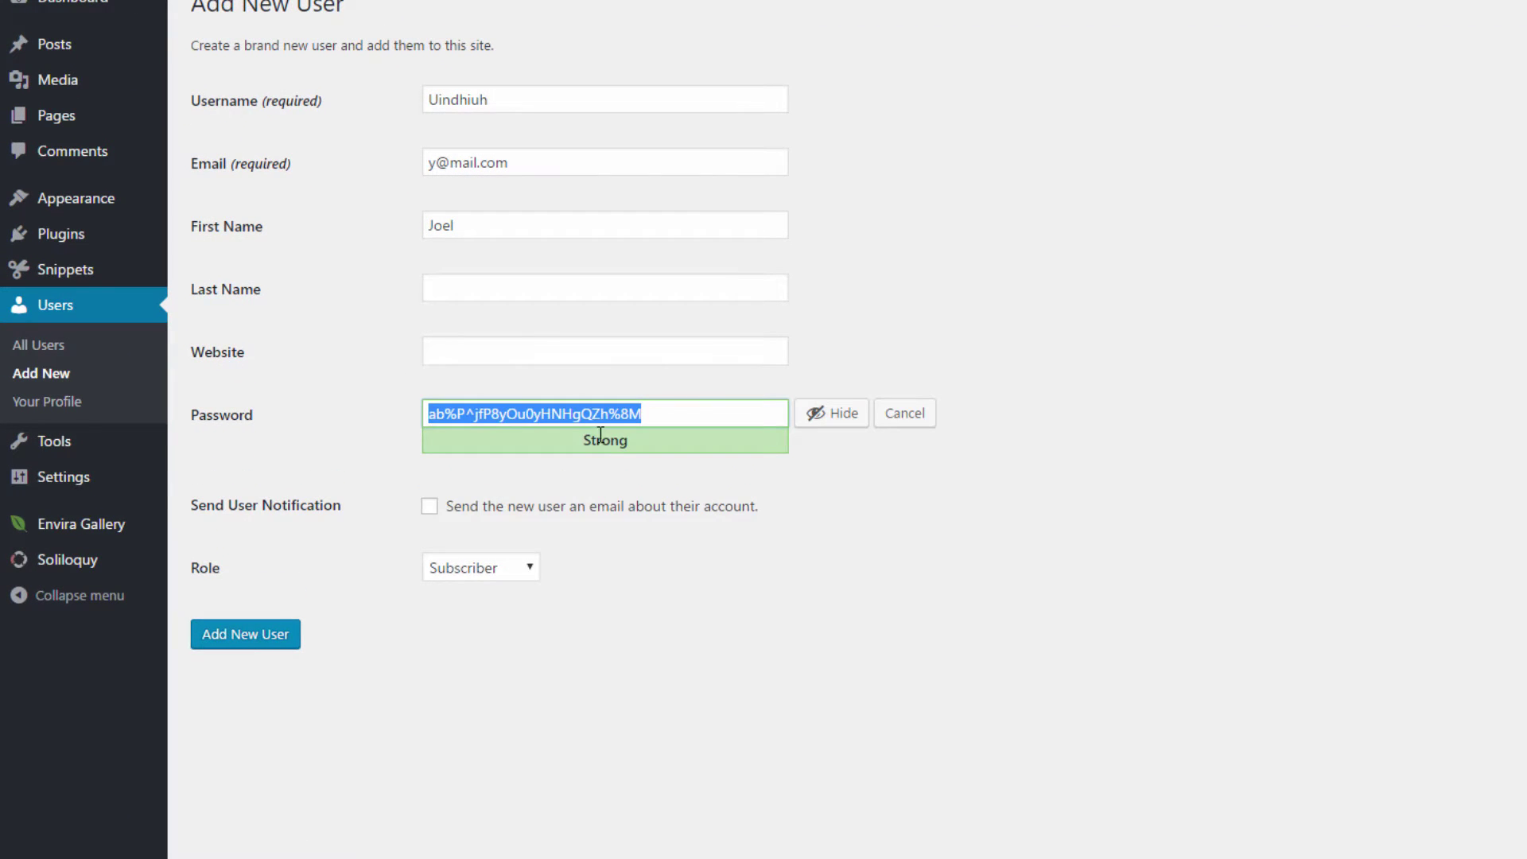
click(689, 413)
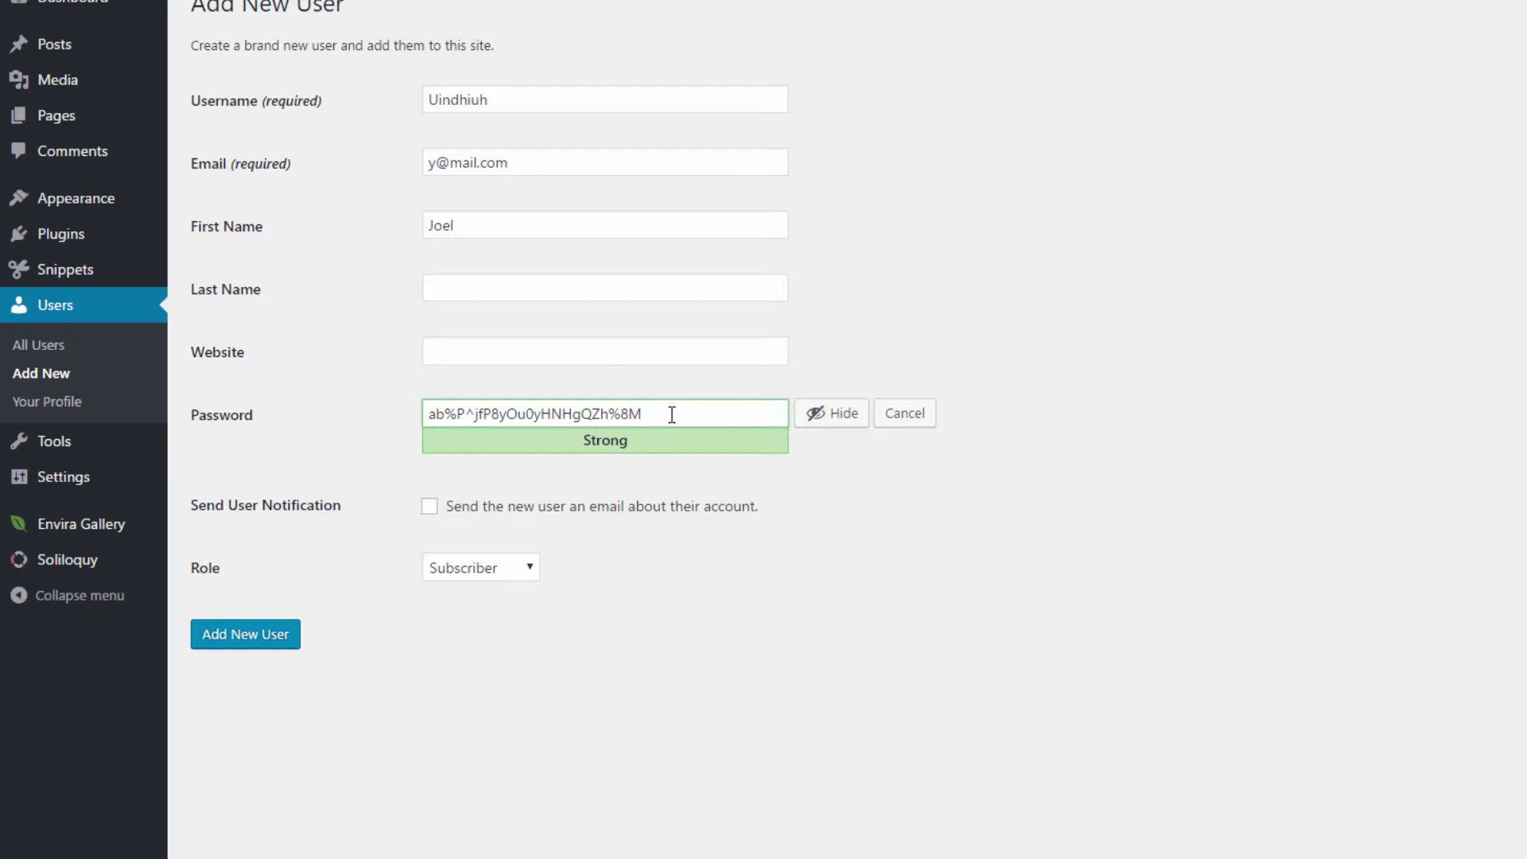
Step: Paste the generated password into Kaspersky's checker and review its 10000+ centuries brute-force estimate
drag(658, 413, 424, 410)
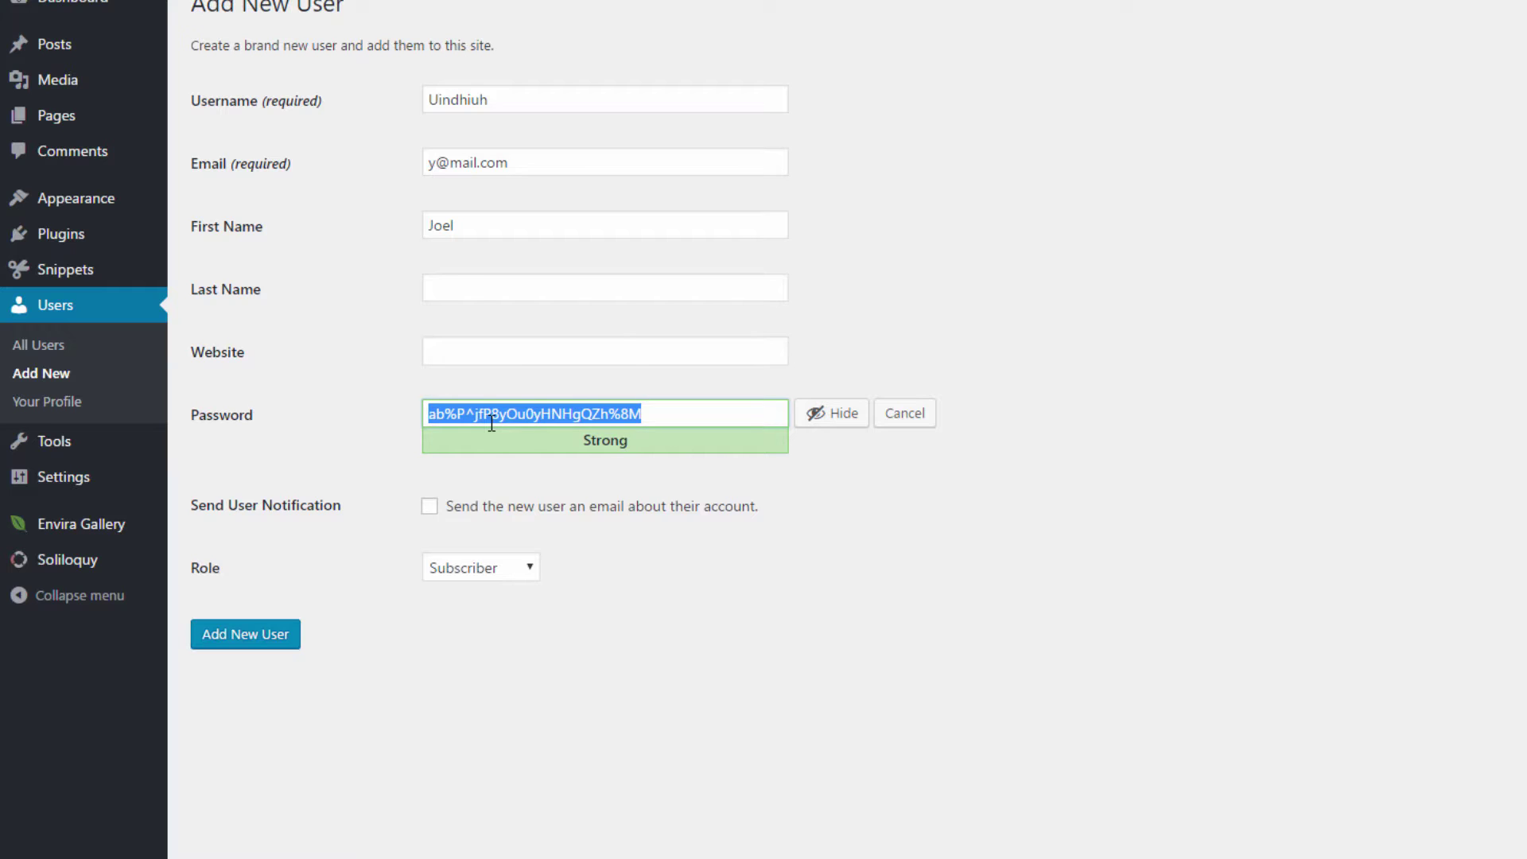
key(super+Tab)
click(802, 332)
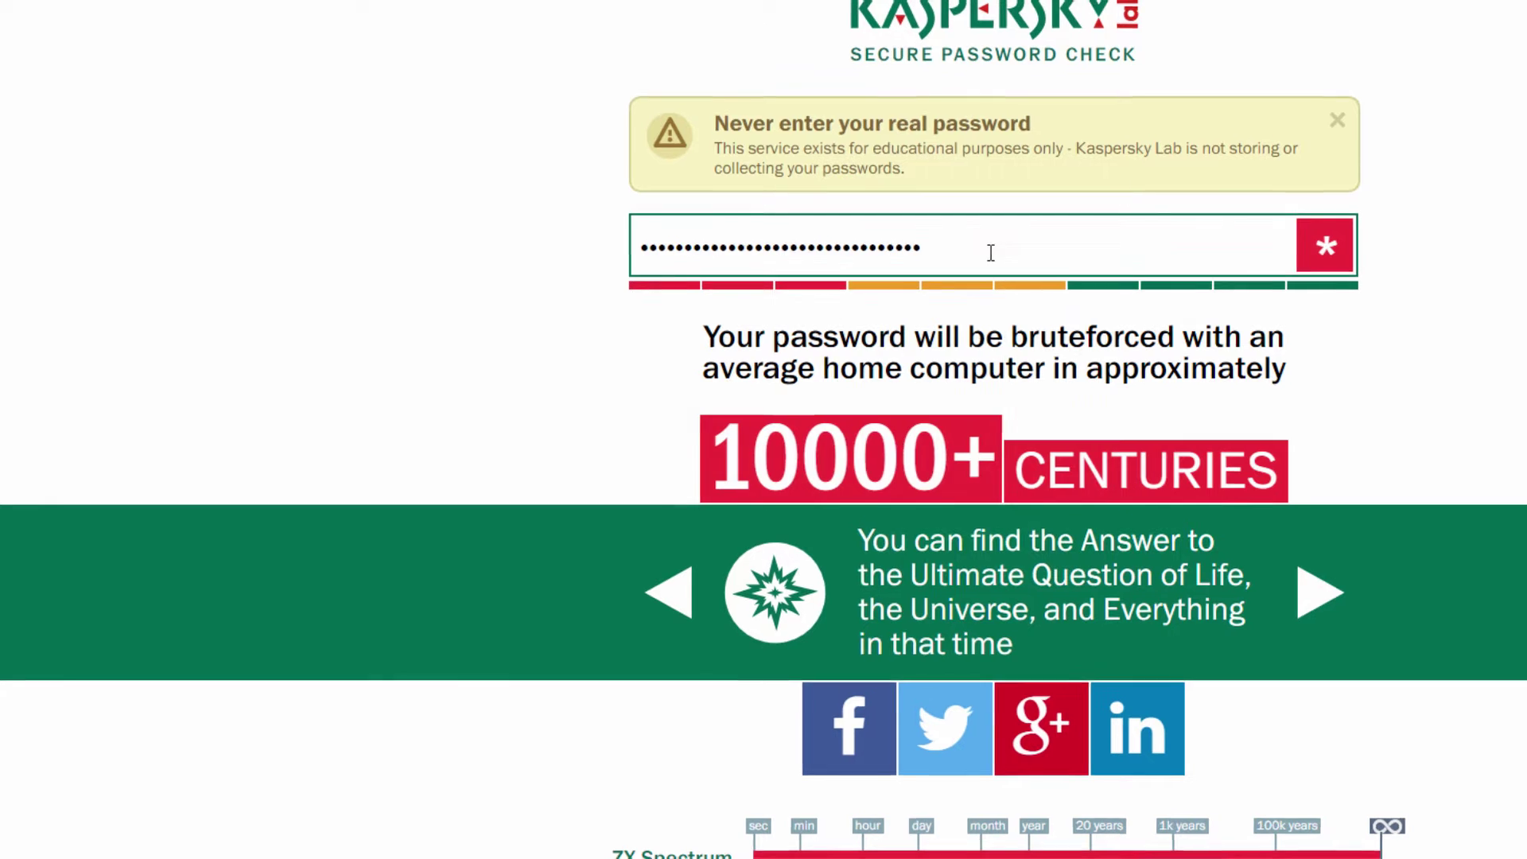
drag(753, 295, 483, 290)
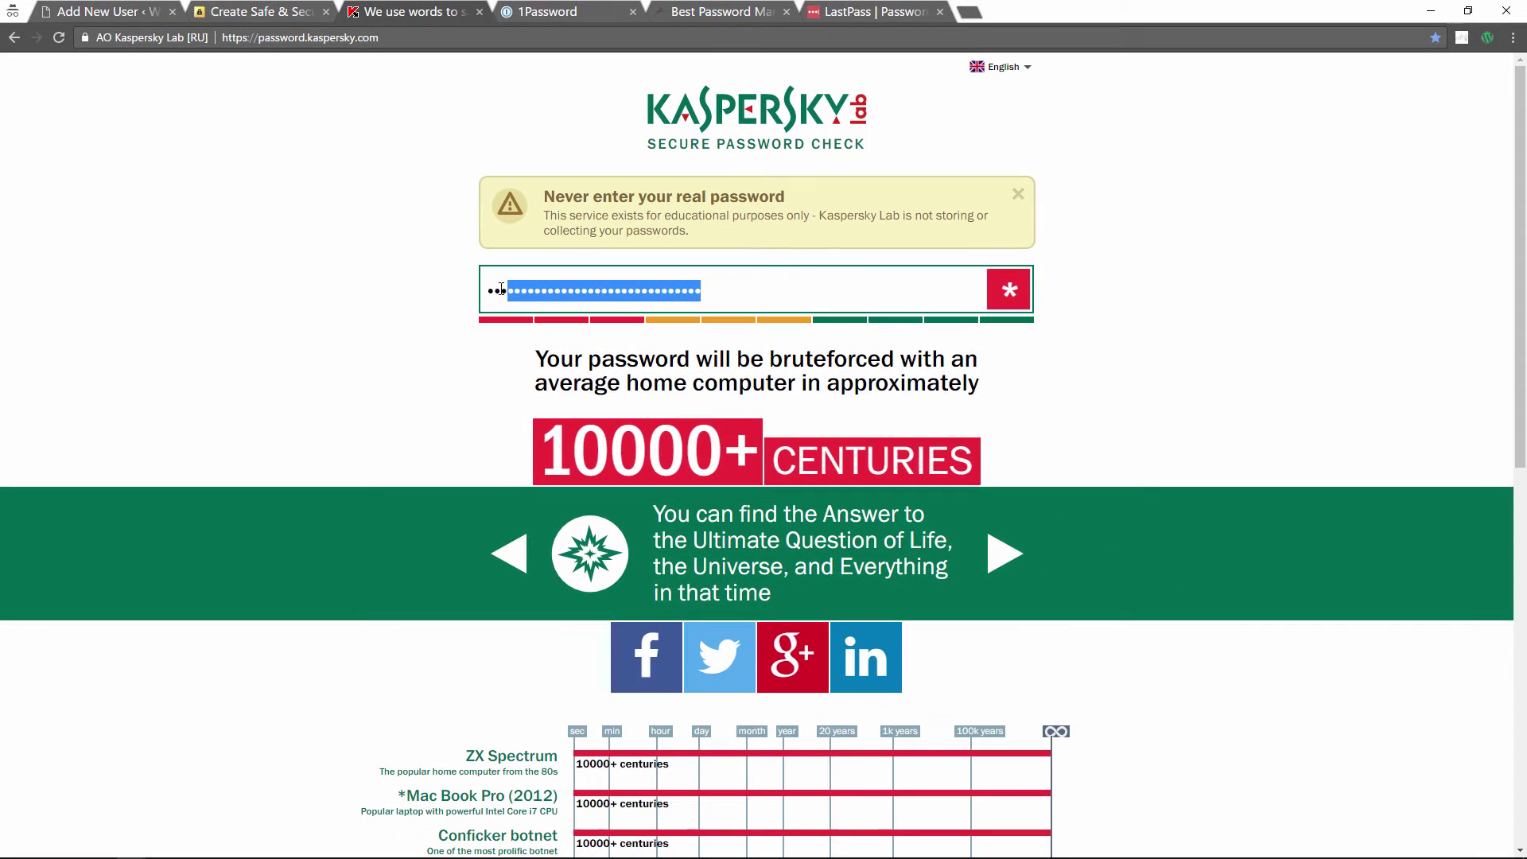
key(ctrl+v)
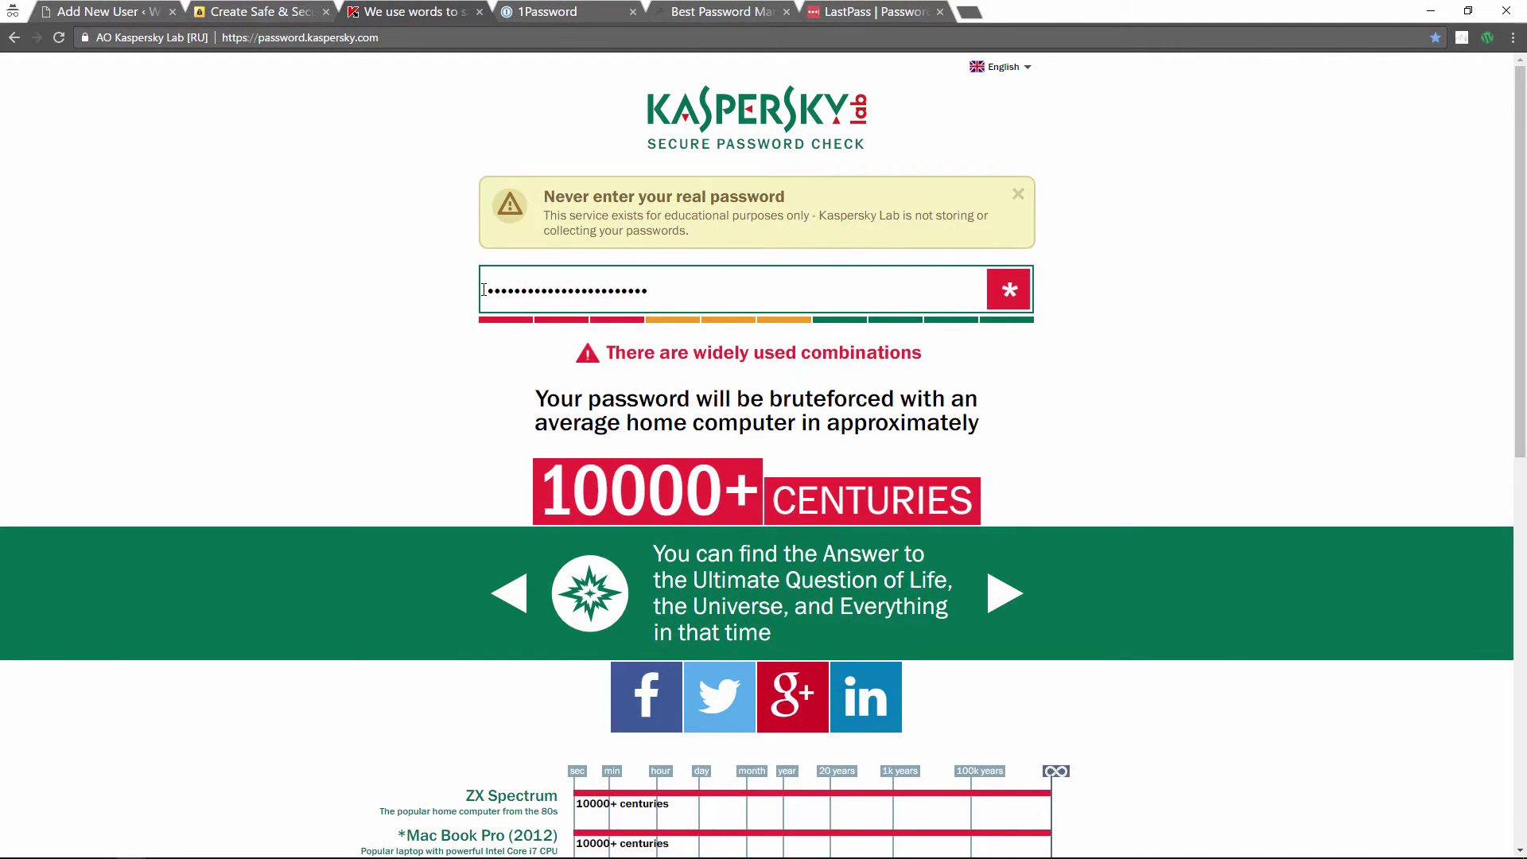
scroll(382, 337, down, 3)
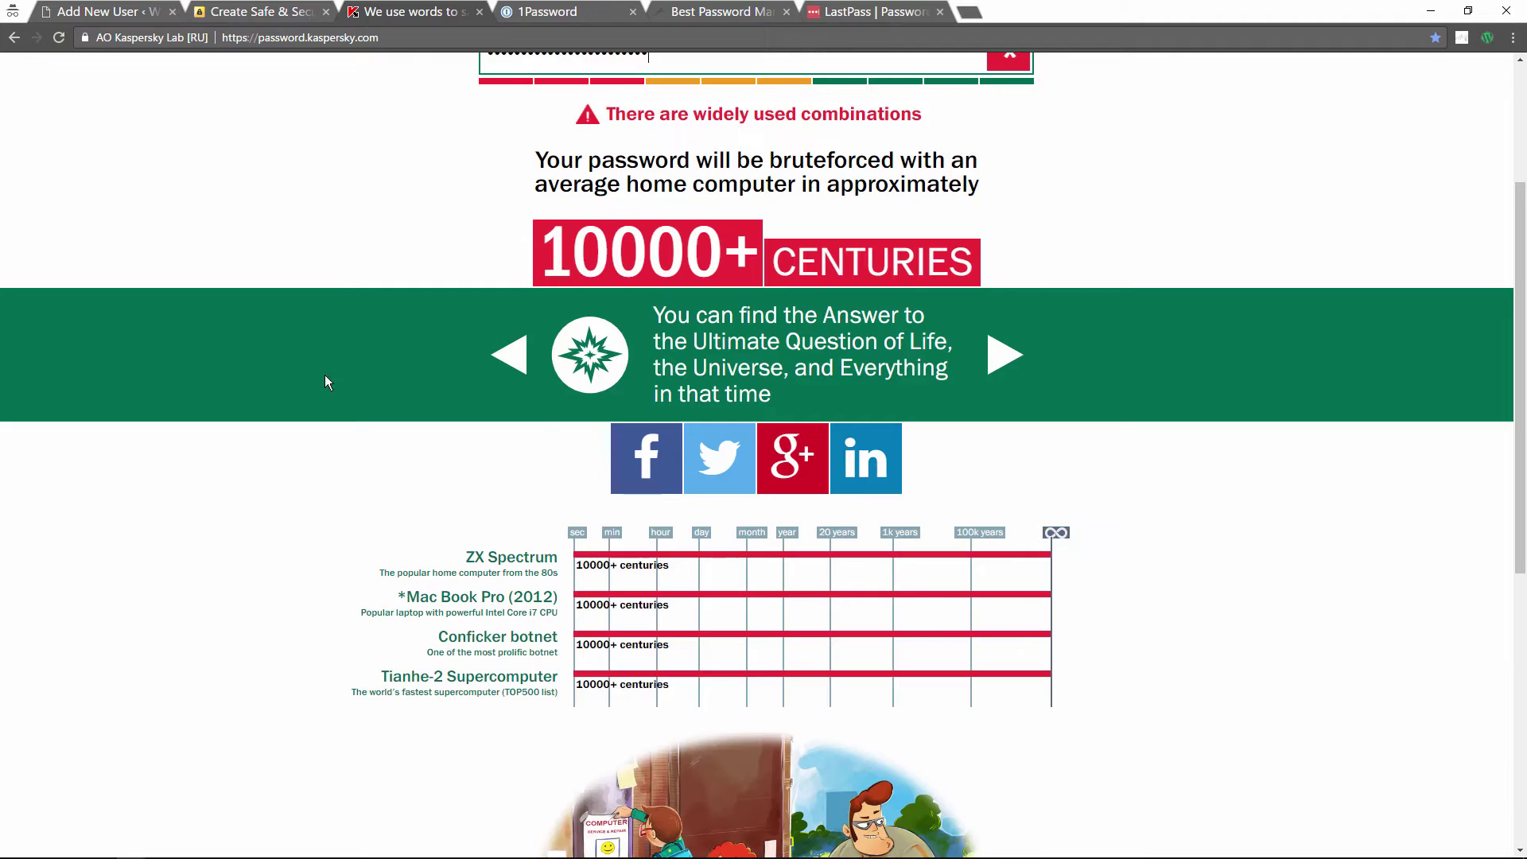
scroll(279, 394, up, 1)
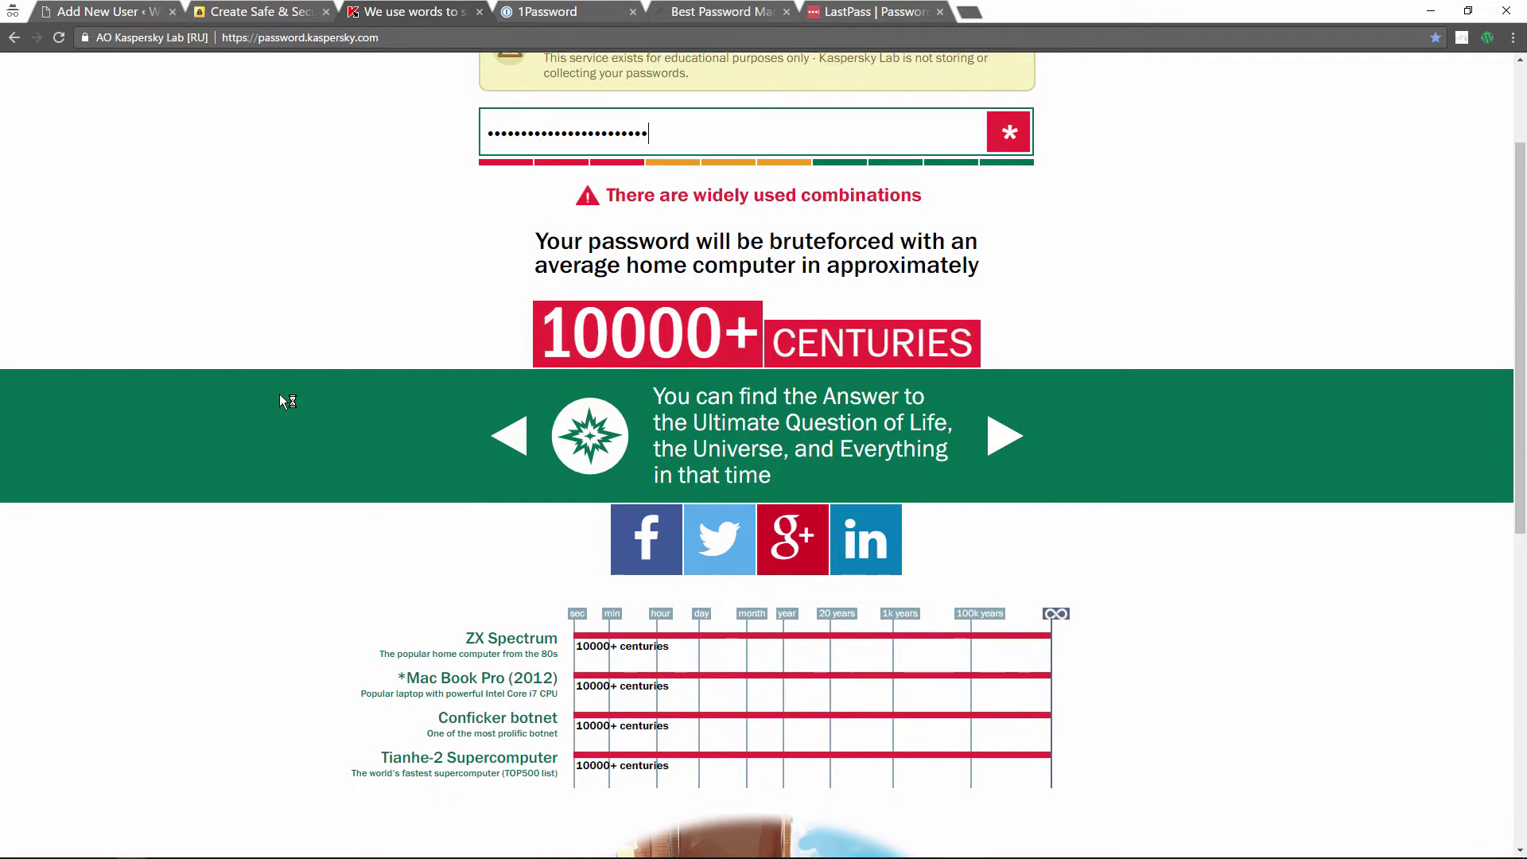
scroll(279, 394, up, 1)
scroll(279, 395, down, 3)
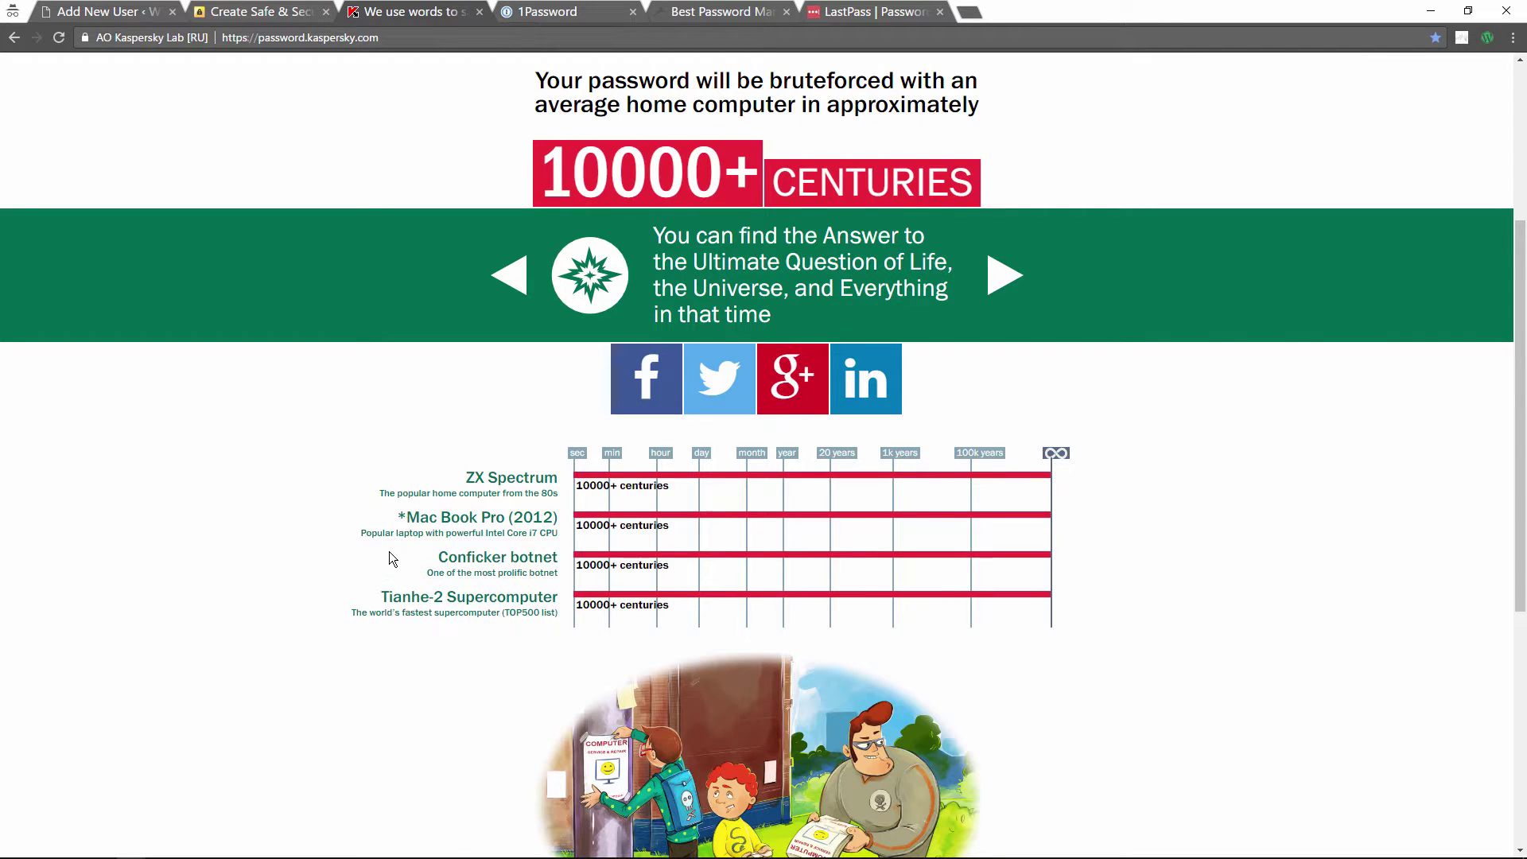
scroll(256, 627, down, 3)
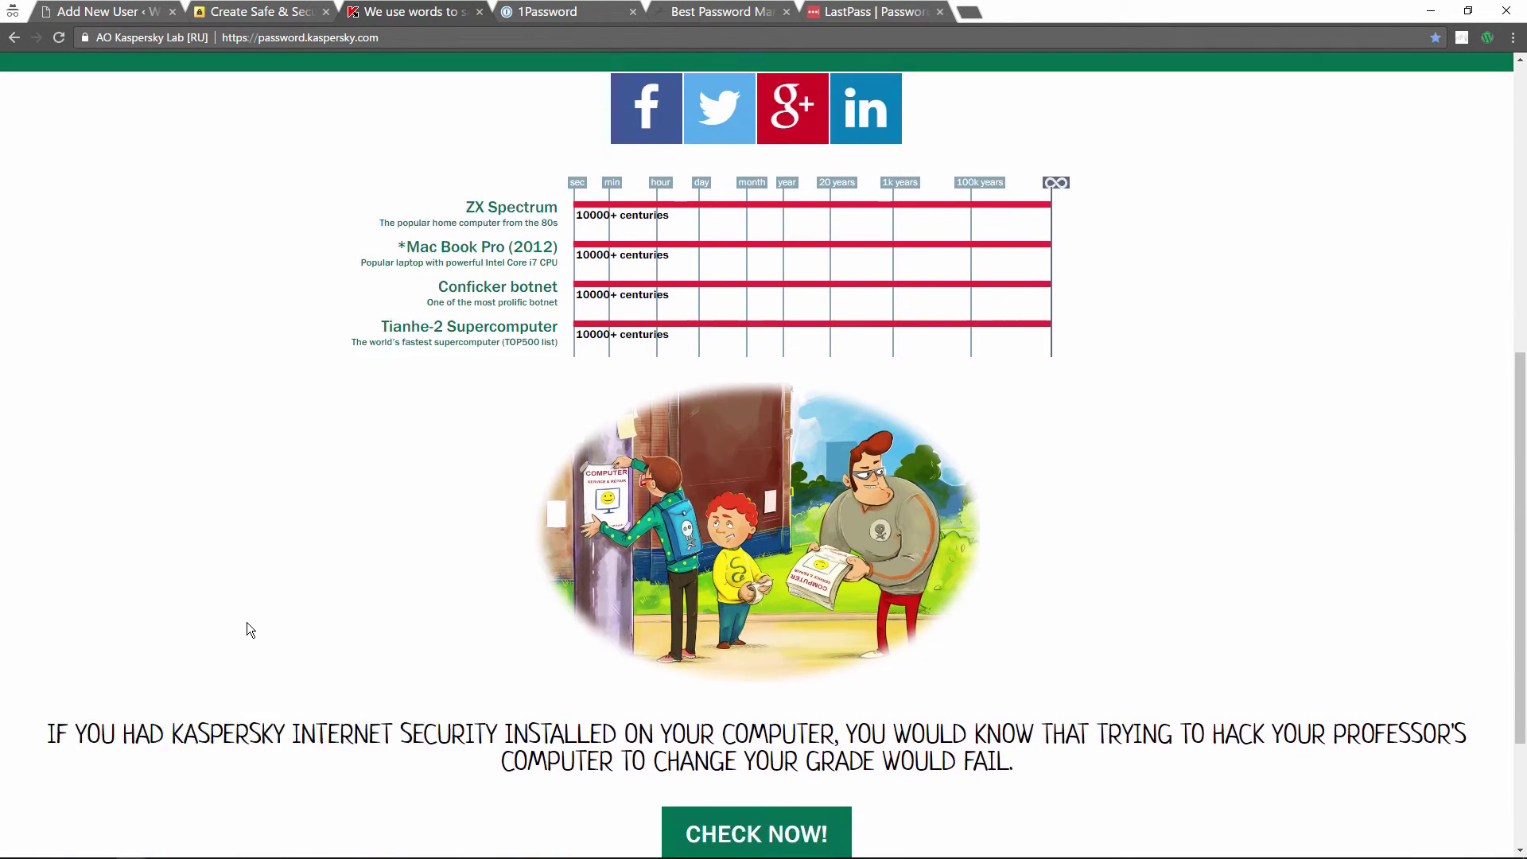
scroll(246, 621, up, 2)
scroll(245, 618, up, 5)
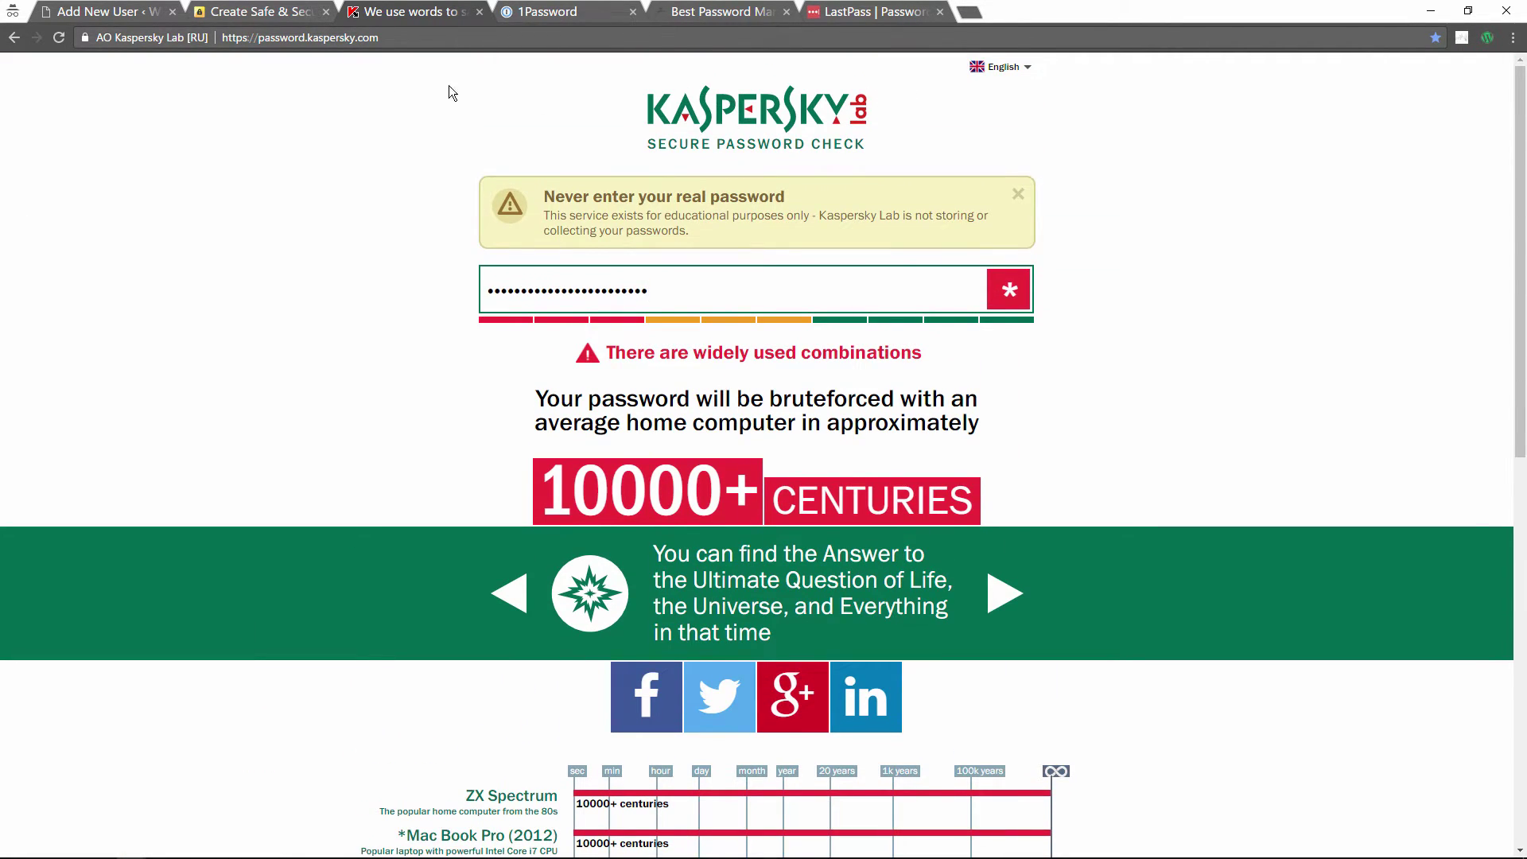
click(115, 17)
Step: Deselect the generated password on the Add New User form
click(519, 418)
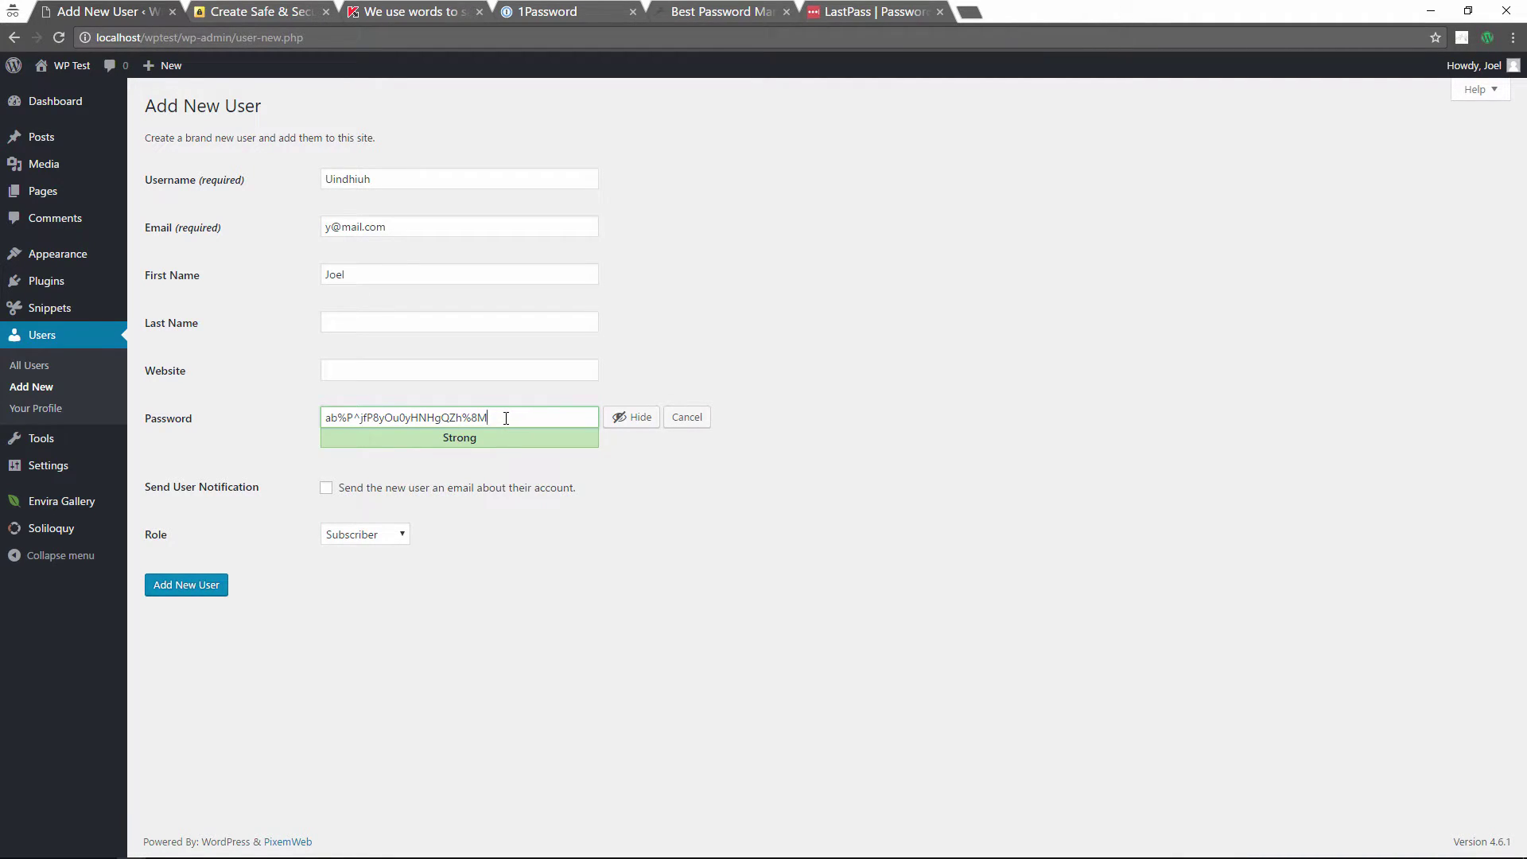
Step: Paste the new username into the Word notes below the Change Username list
double_click(353, 179)
key(ctrl+c)
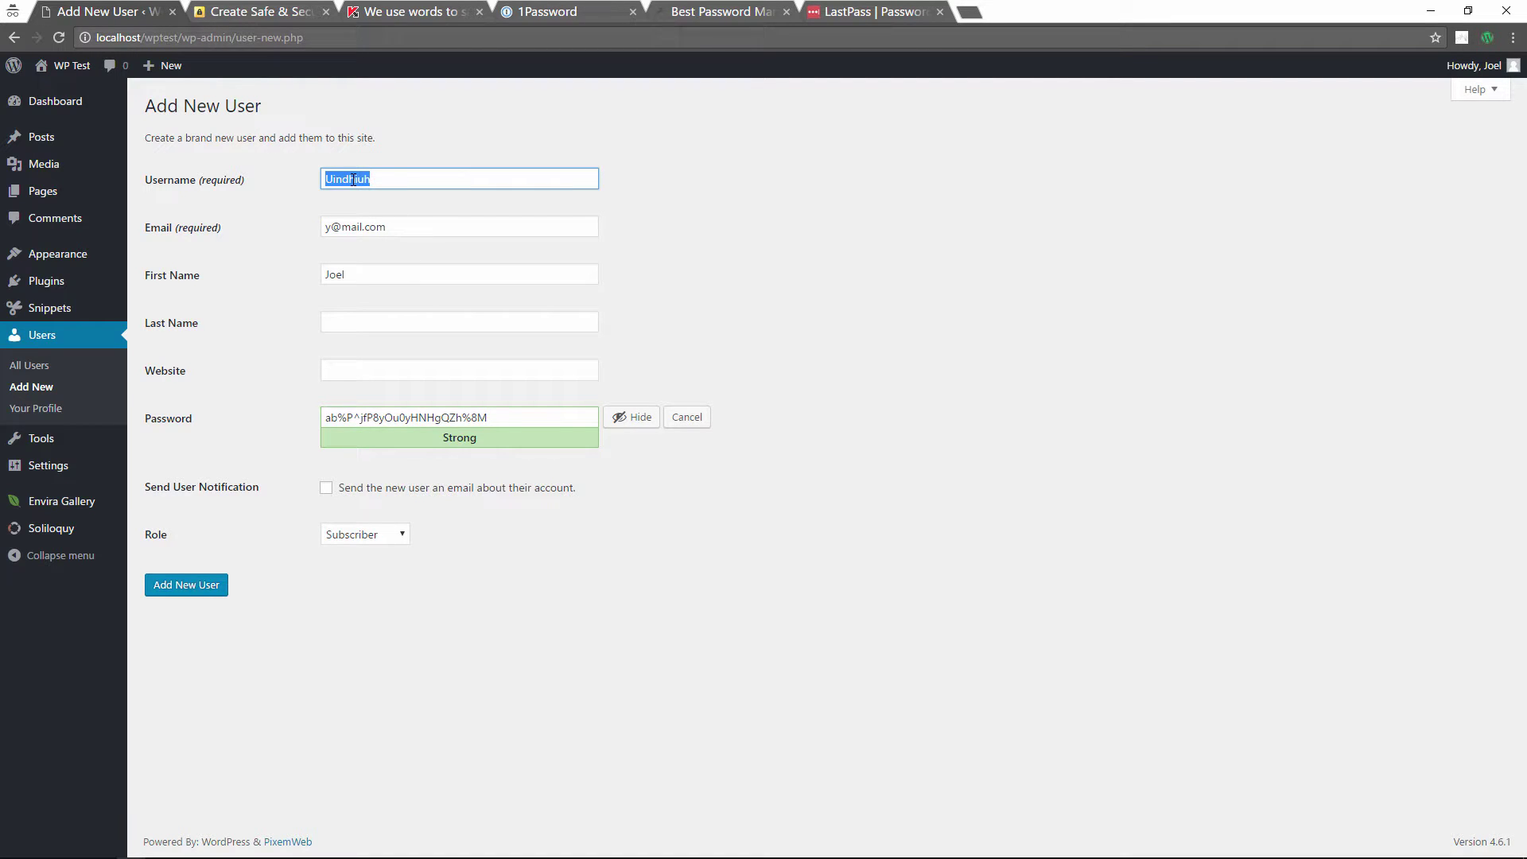
key(super+Tab)
click(1103, 493)
scroll(720, 552, down, 3)
key(ctrl+v)
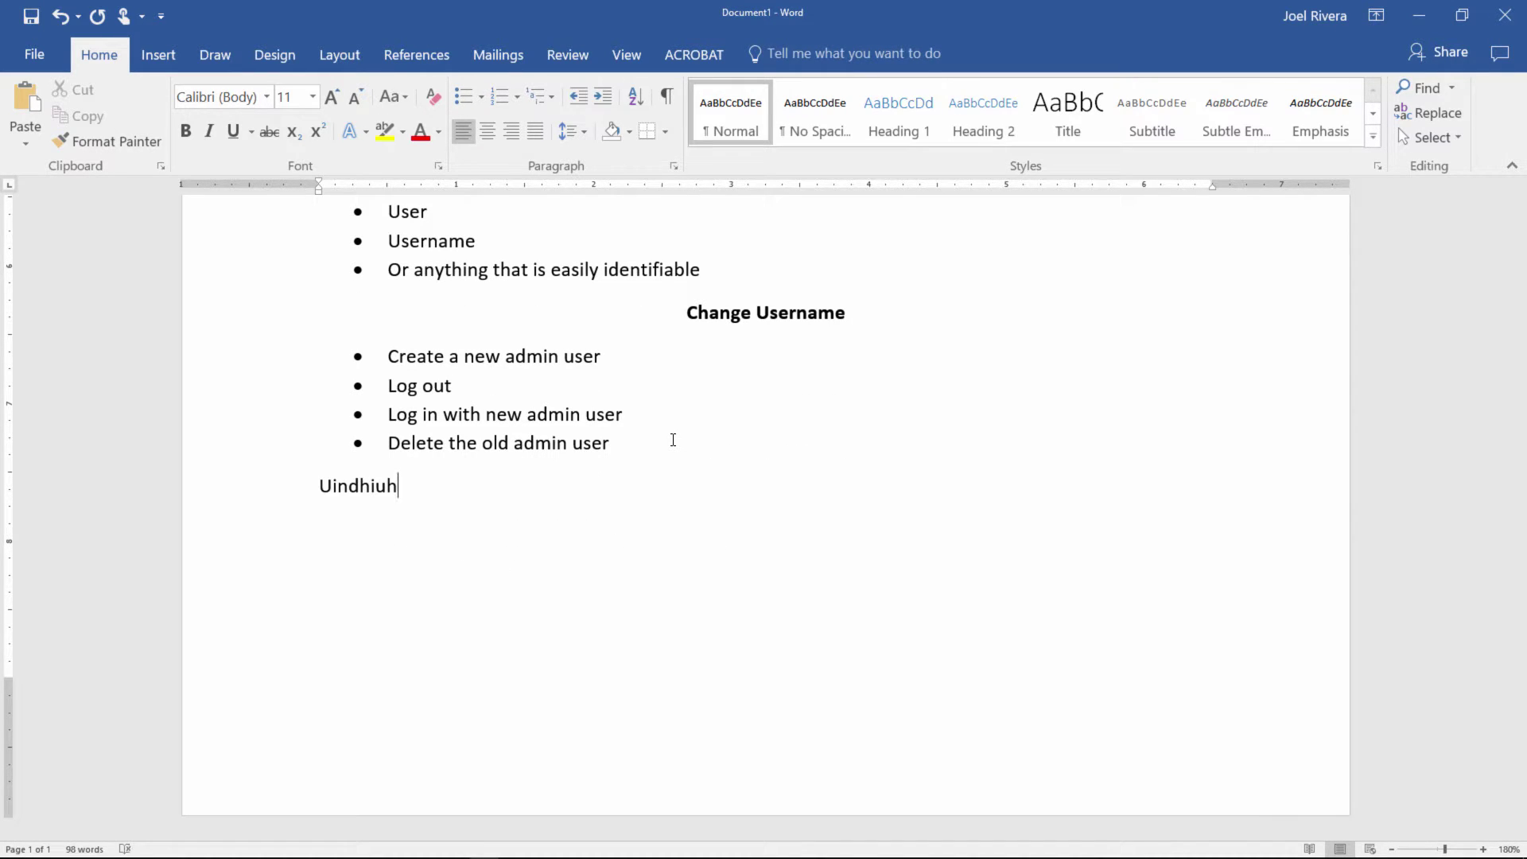
Step: Paste the generated password on a new line beneath the username in Word
key(alt+Tab)
drag(502, 422, 329, 426)
key(ctrl+c)
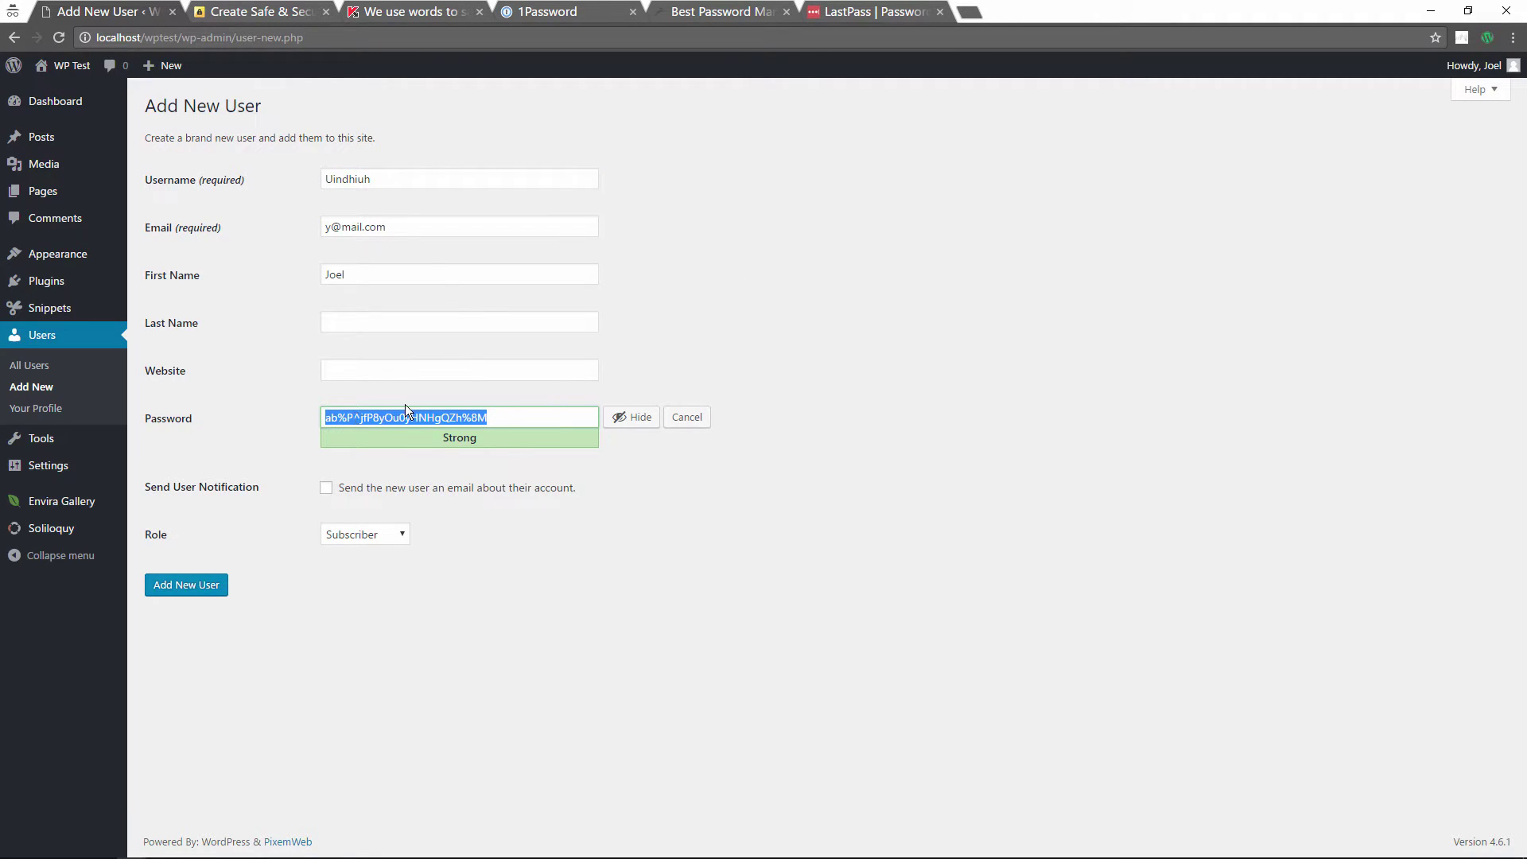
key(super+Tab)
click(929, 436)
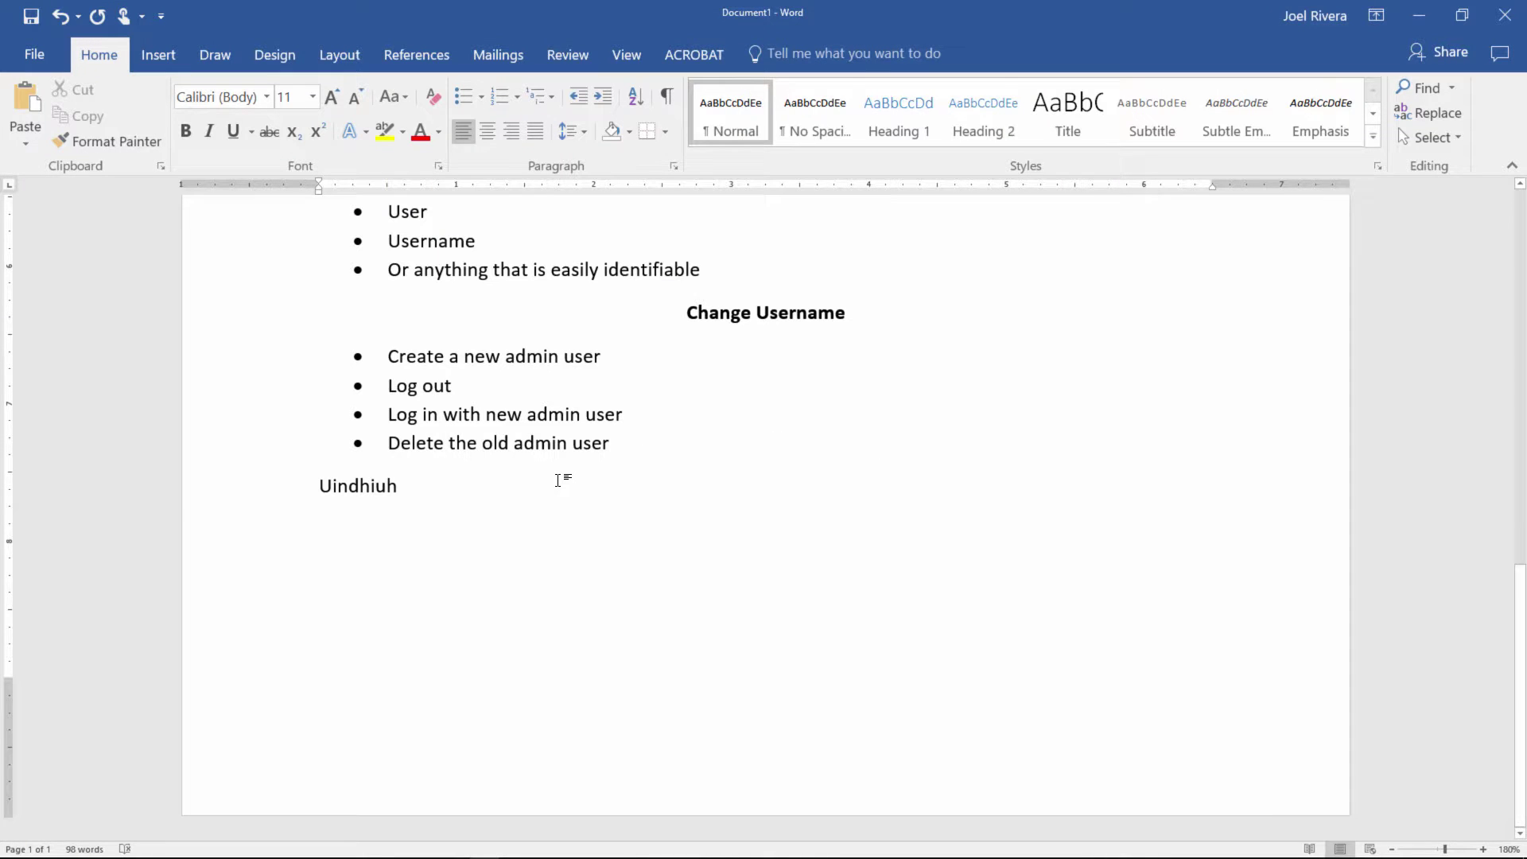
key(Return)
key(ctrl+v)
key(super+Tab)
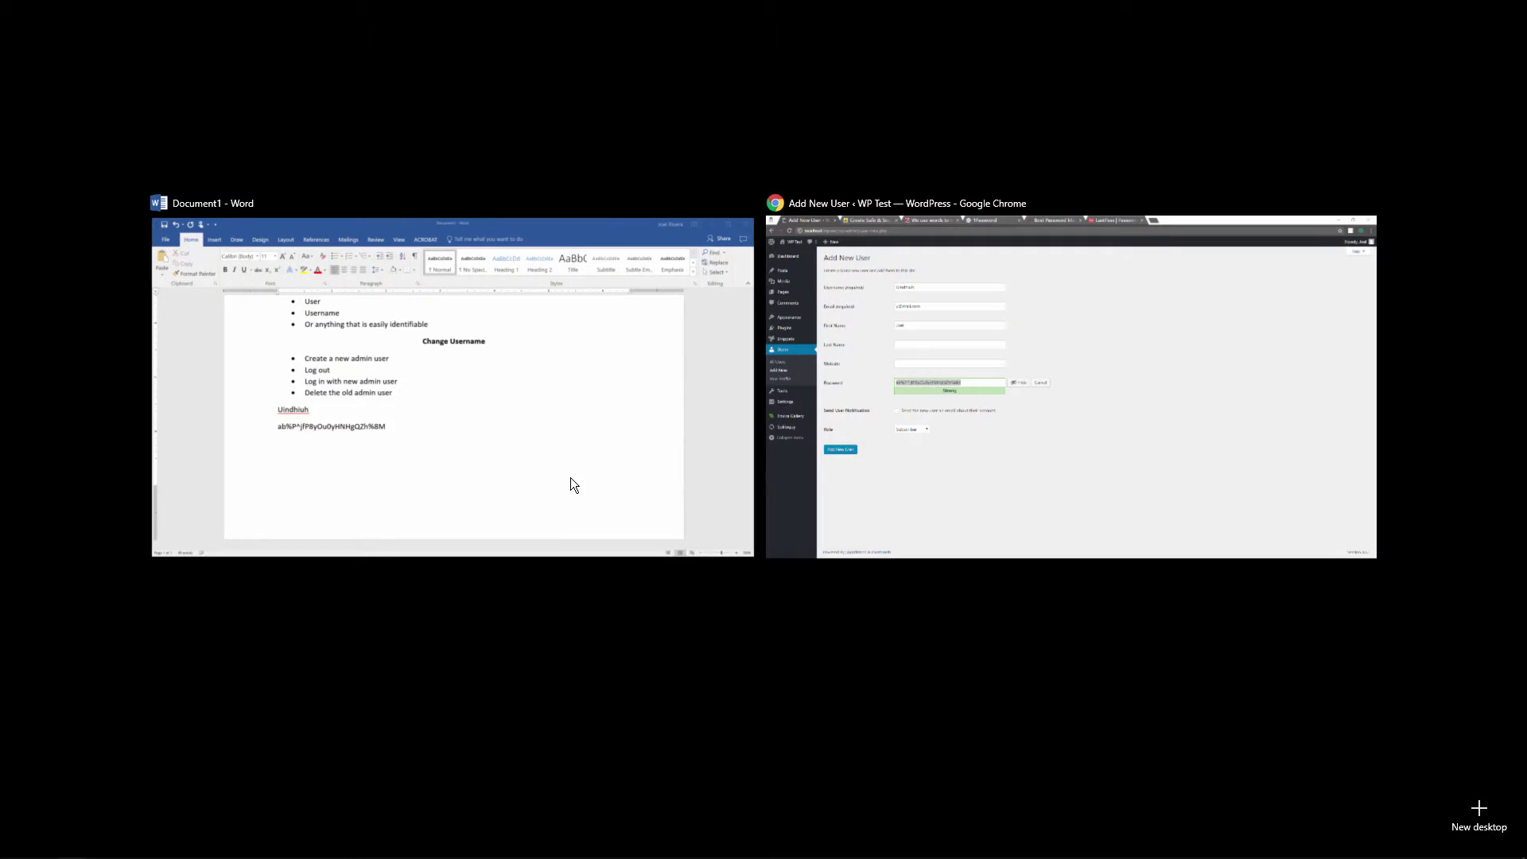
Step: Set the new user's role to Administrator and create the account
click(887, 476)
click(380, 536)
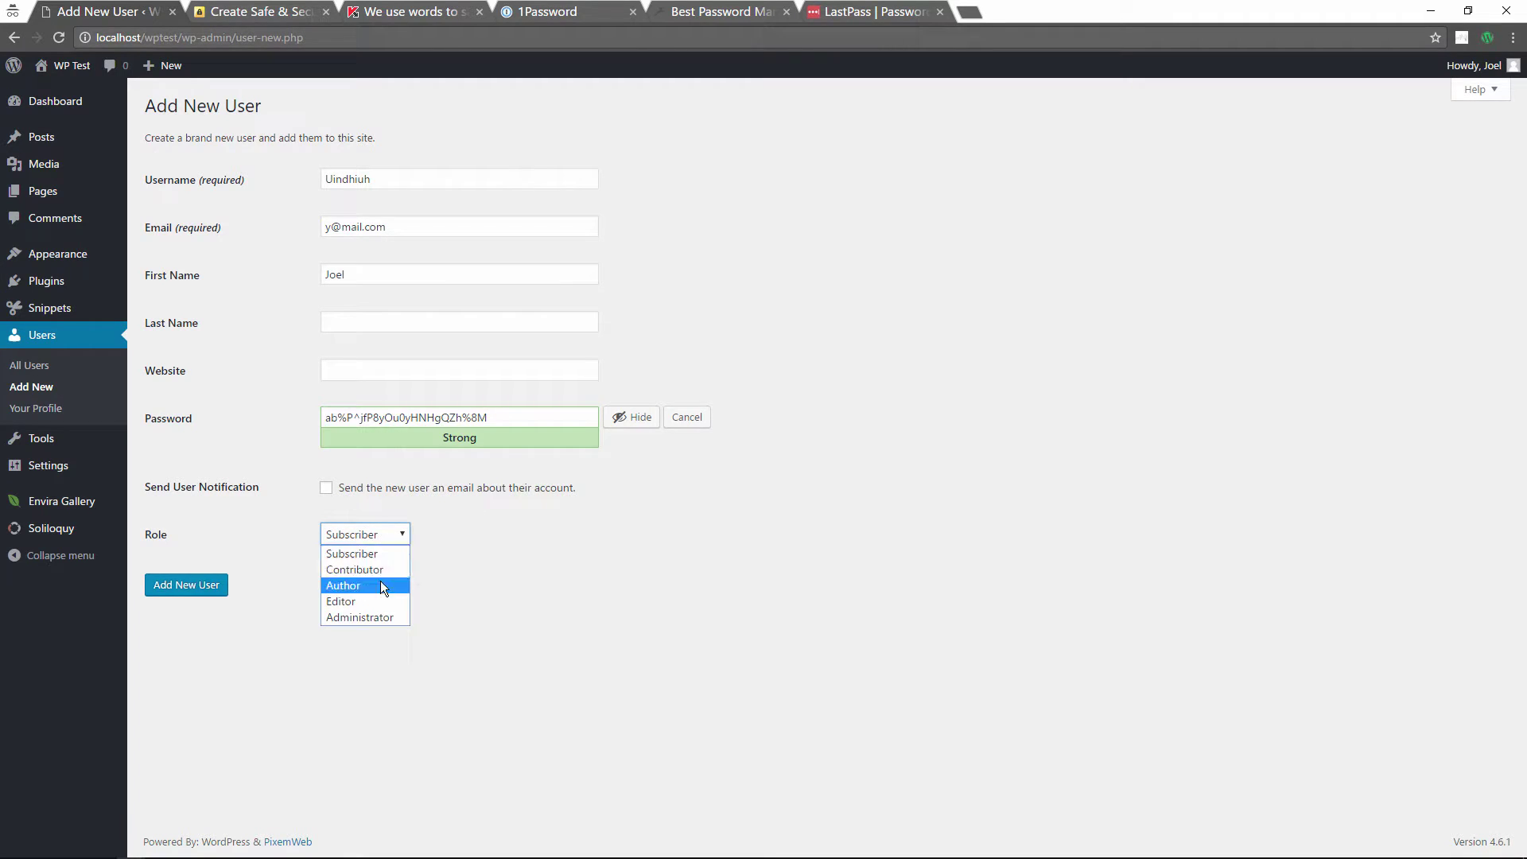
click(363, 614)
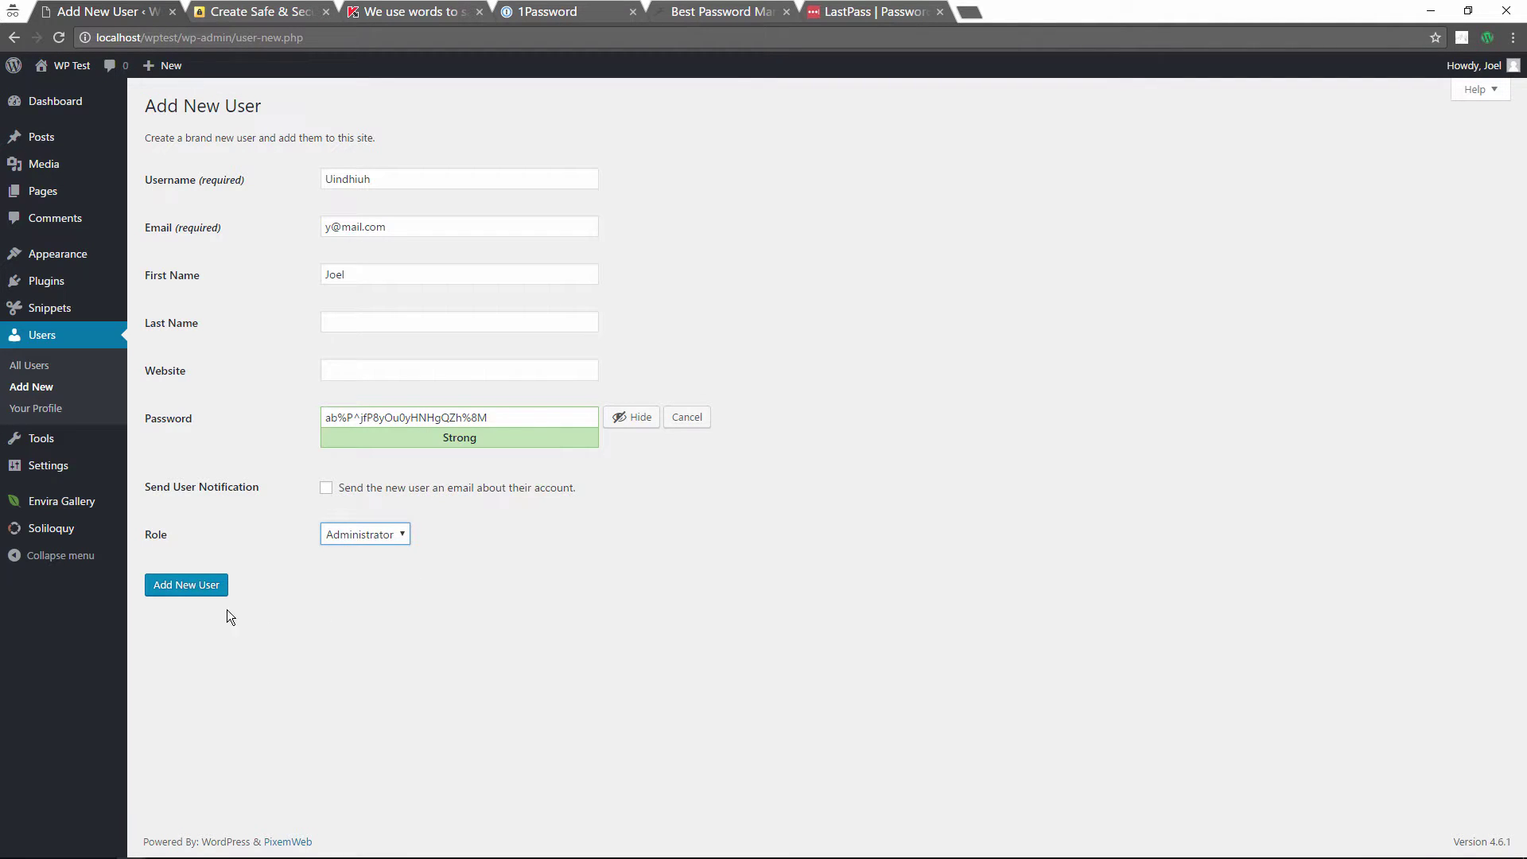
click(179, 587)
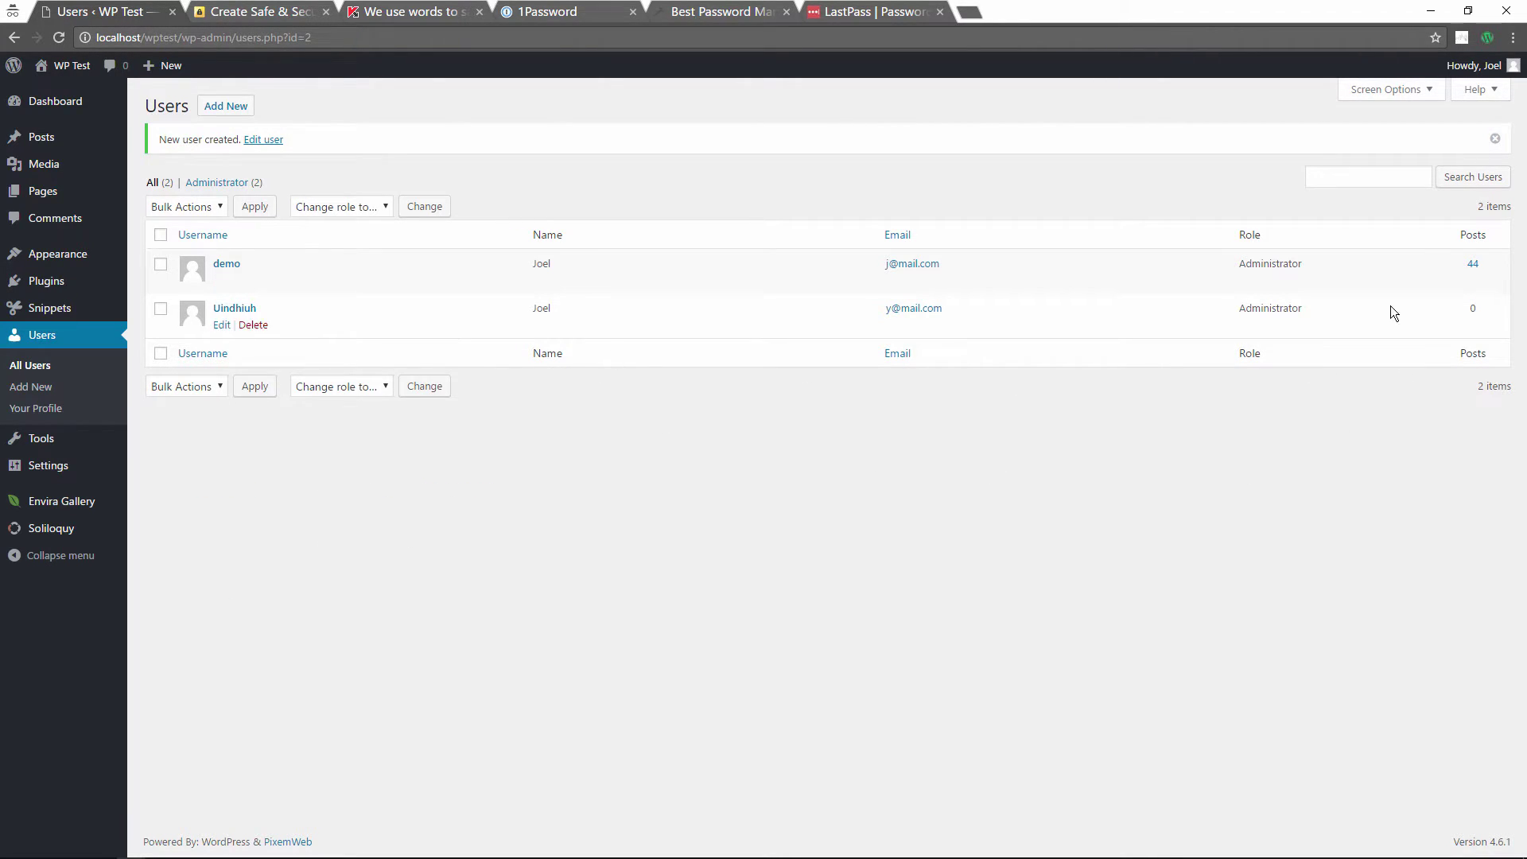
Step: Log out and paste the new admin's password into the login form
mouse_move(1474, 66)
click(1412, 127)
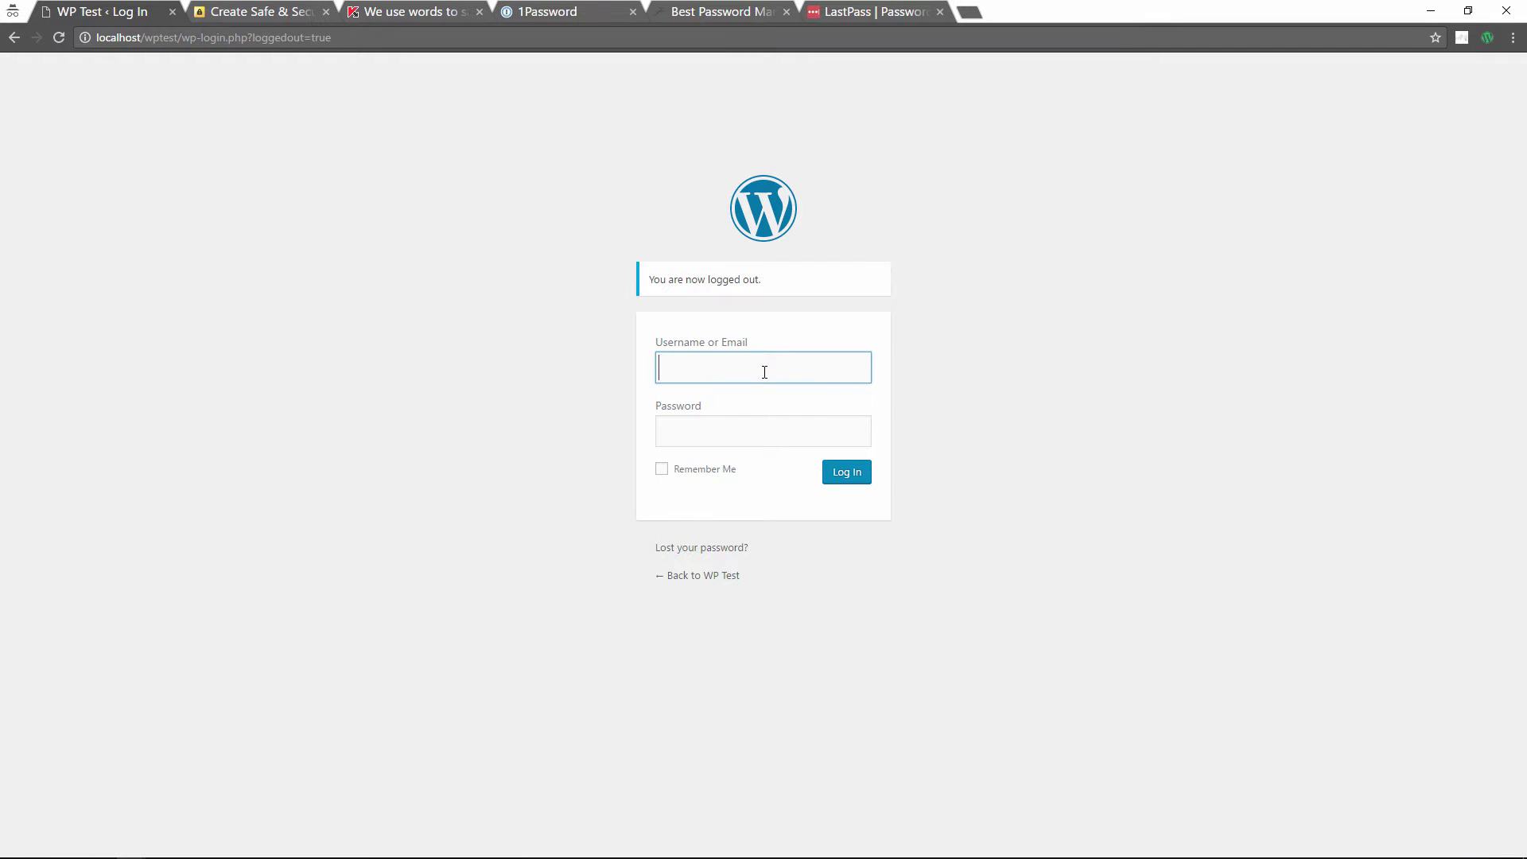
key(super+Tab)
click(708, 374)
click(723, 422)
key(ctrl+v)
Step: Copy the new username from the Word notes and log in as the new admin
key(super+Tab)
click(827, 397)
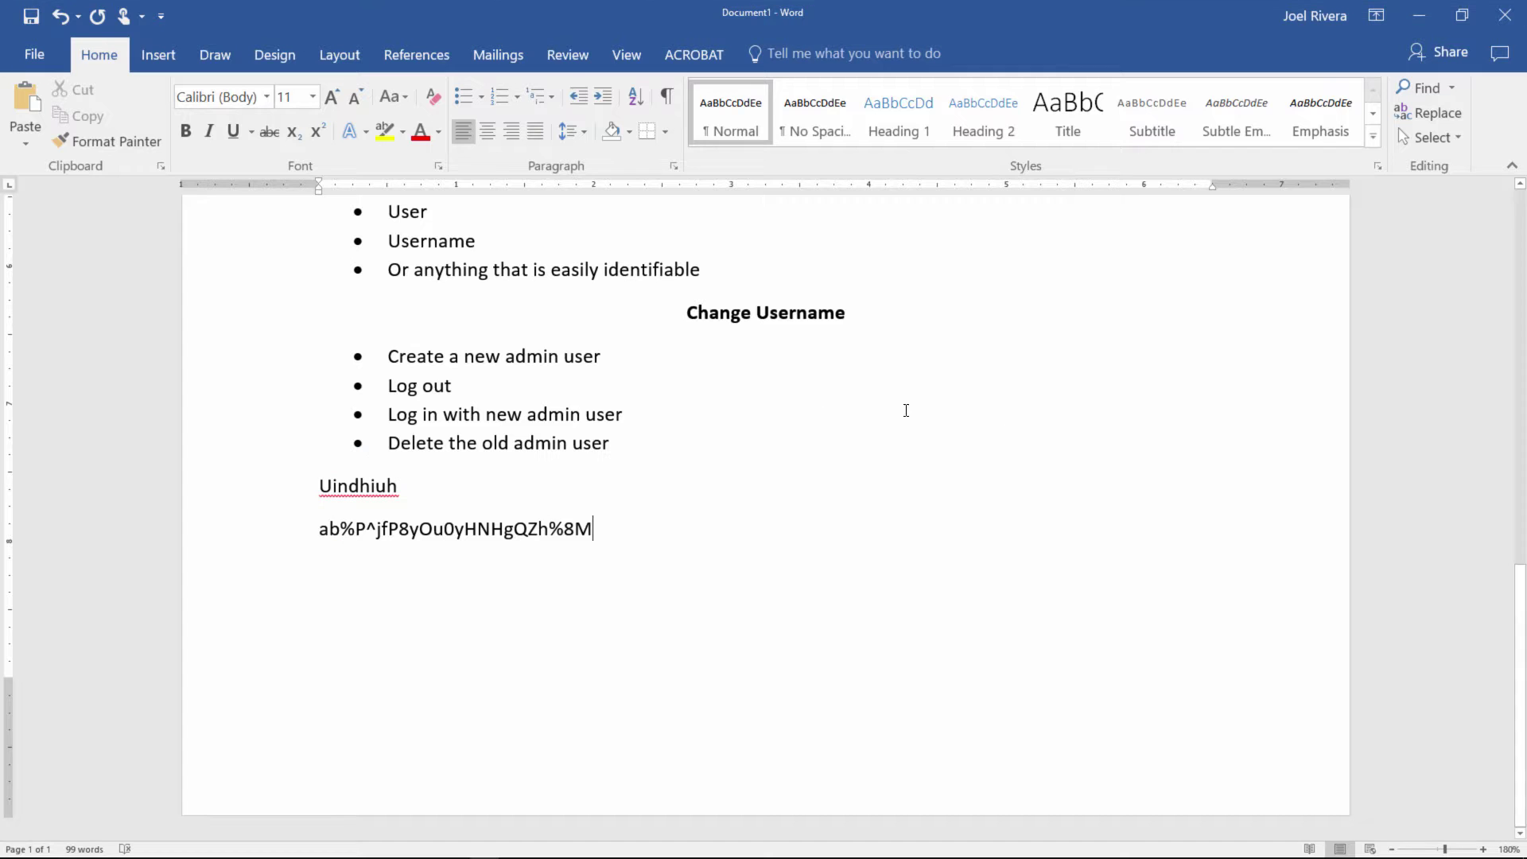
triple_click(370, 487)
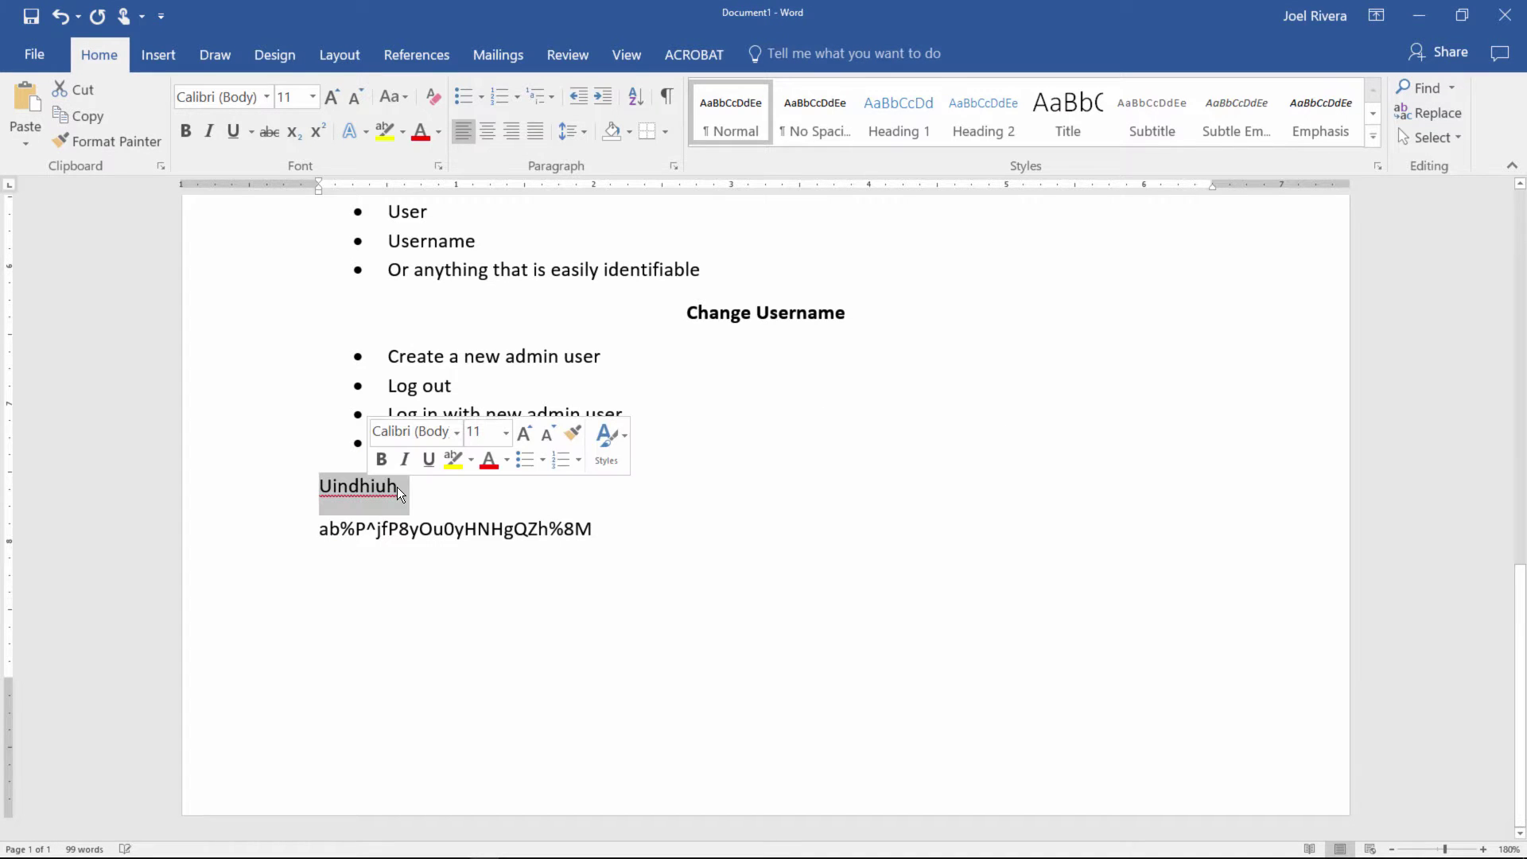
click(398, 487)
click(280, 487)
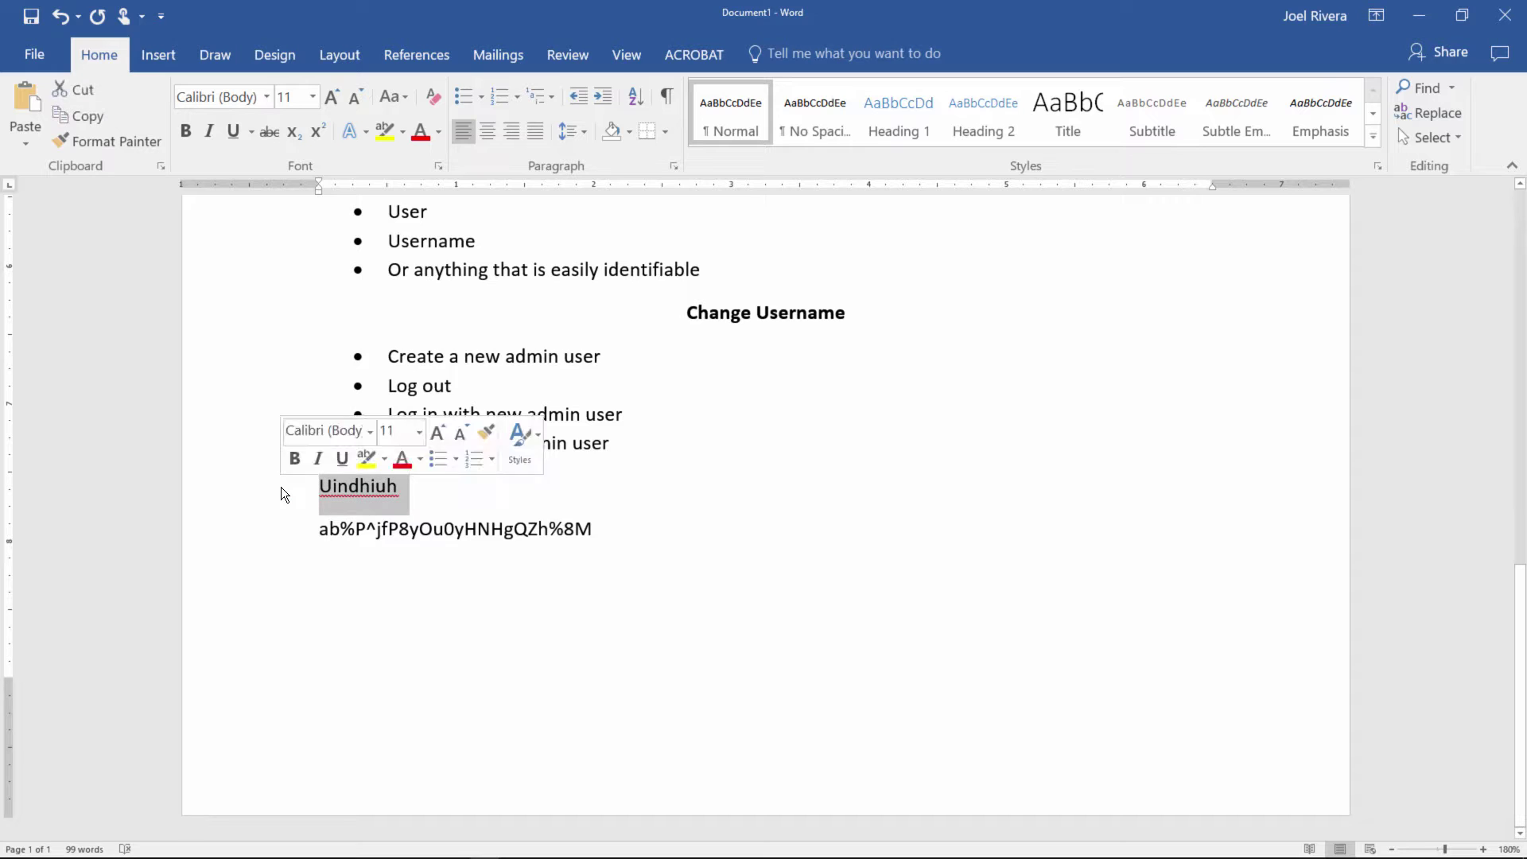
key(ctrl+c)
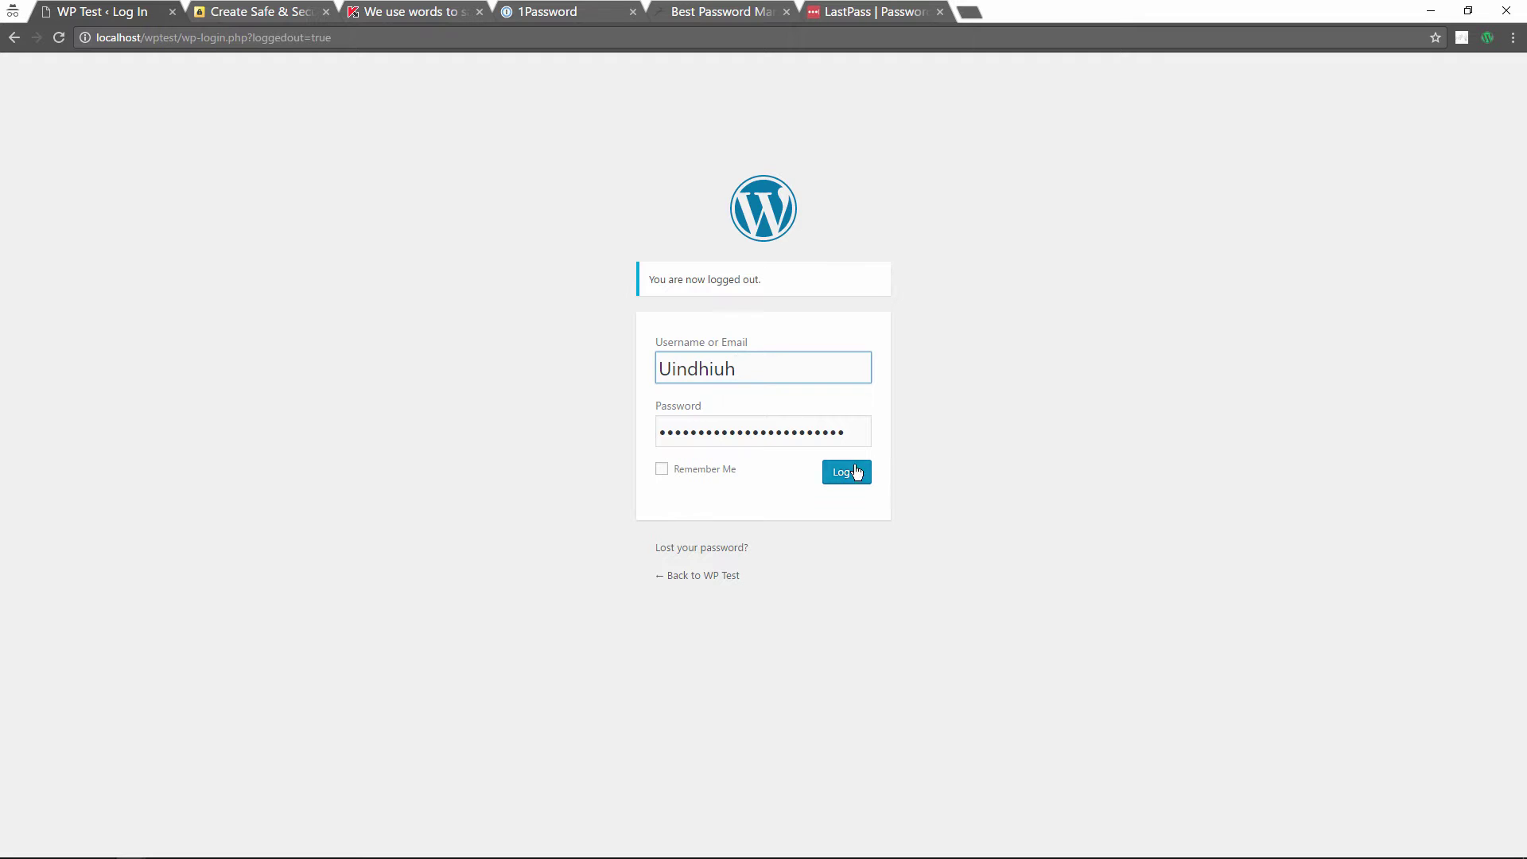
click(856, 472)
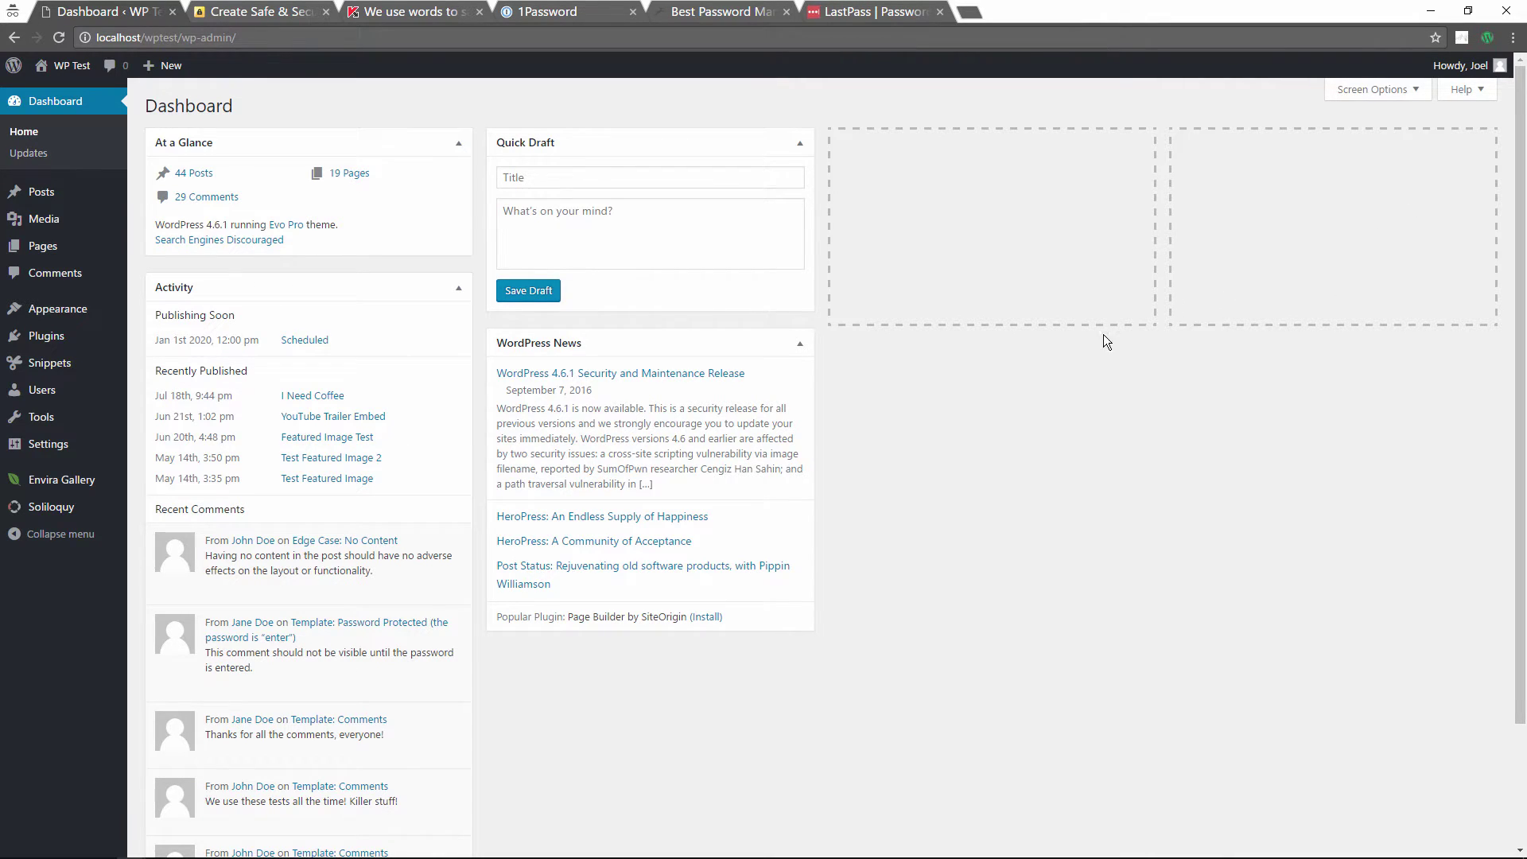
Step: Delete the demo user from All Users, attributing all its content to the new admin
mouse_move(47, 390)
click(164, 396)
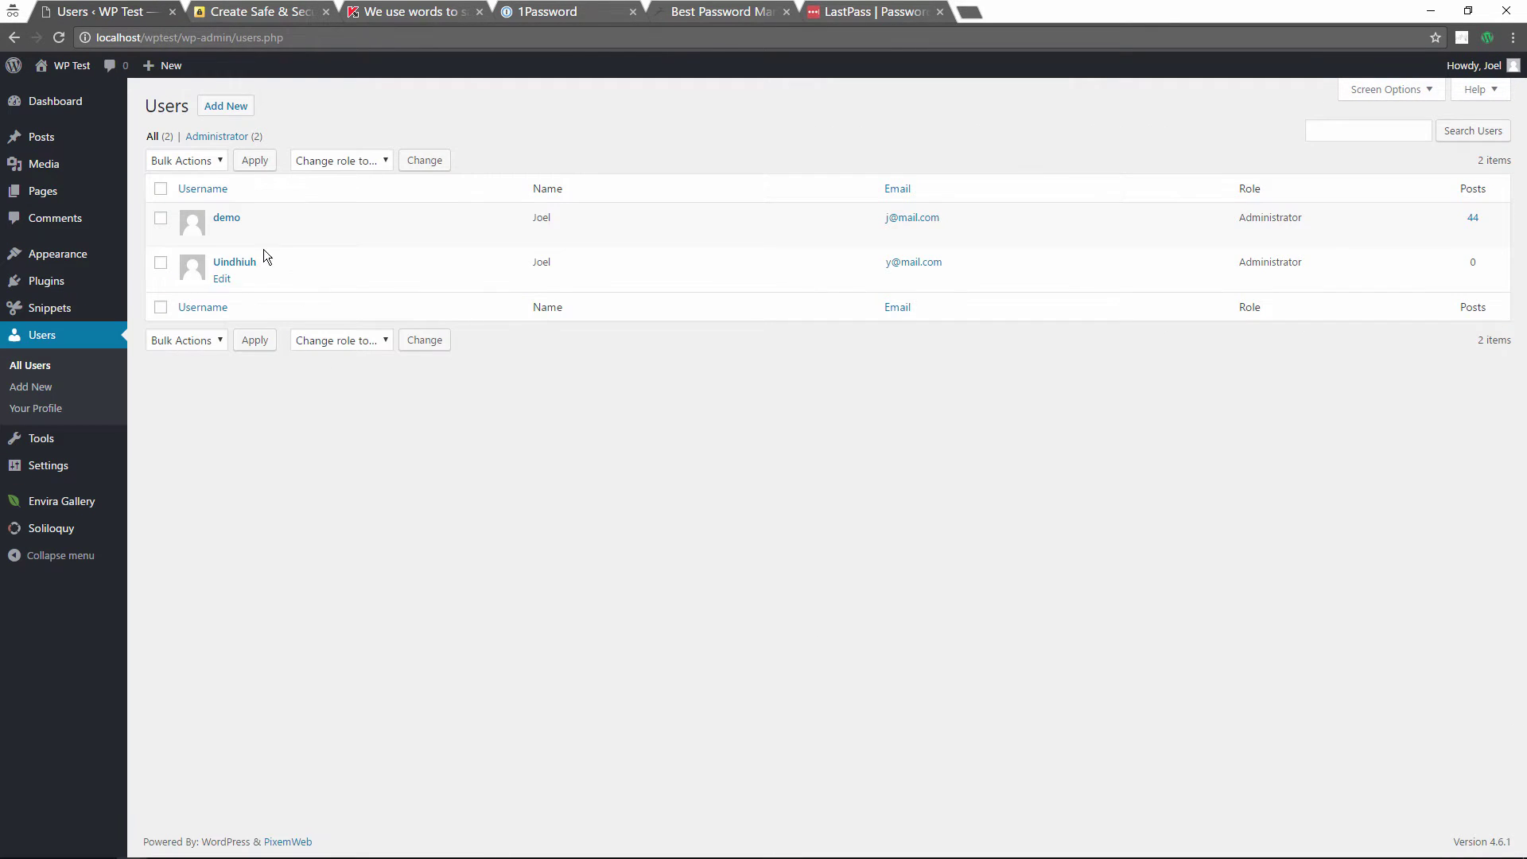
mouse_move(253, 241)
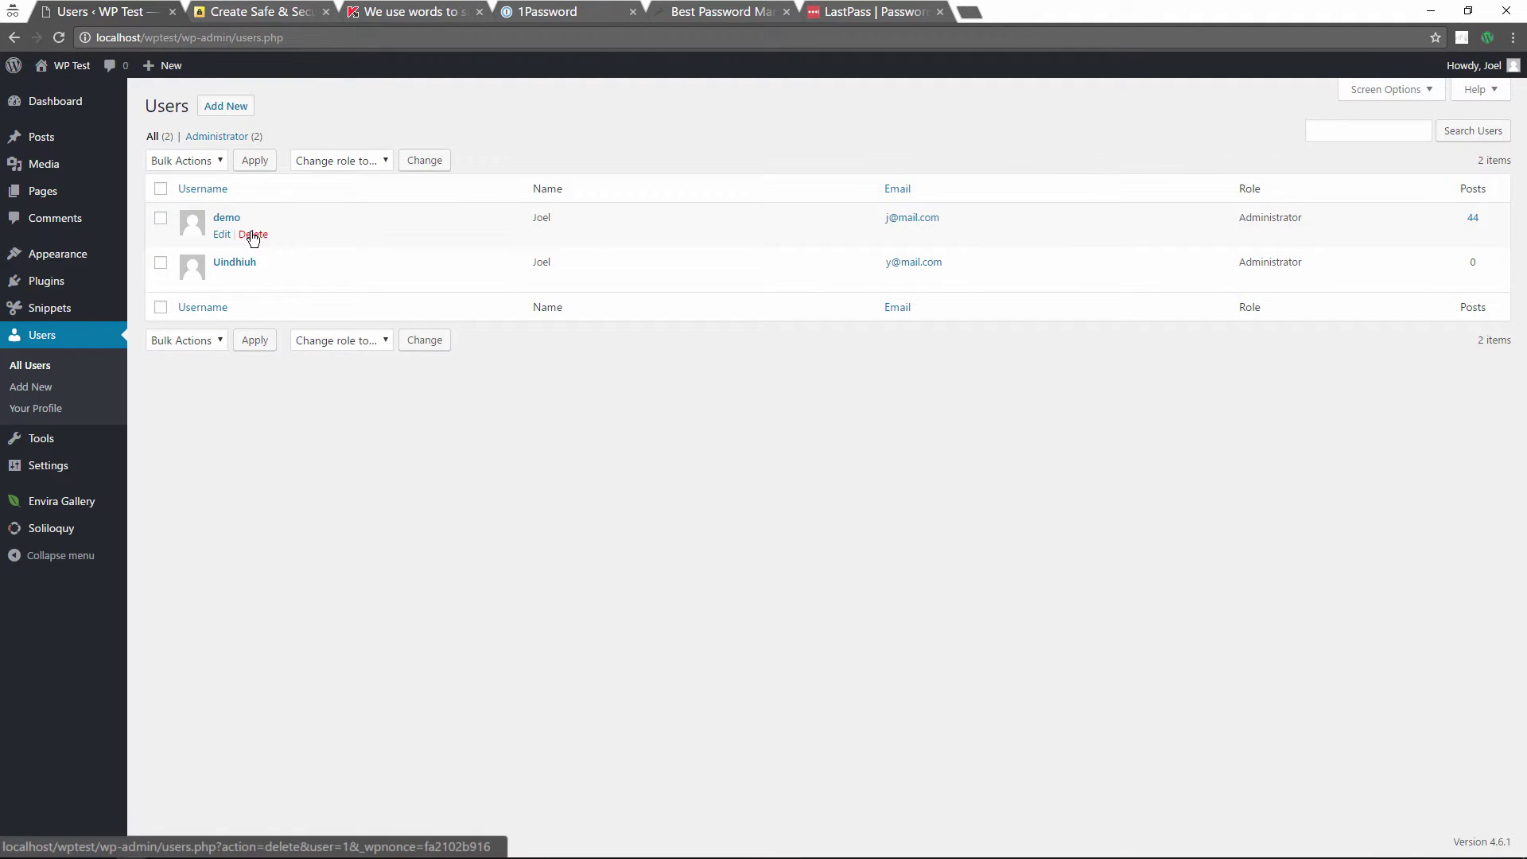
click(257, 235)
click(262, 236)
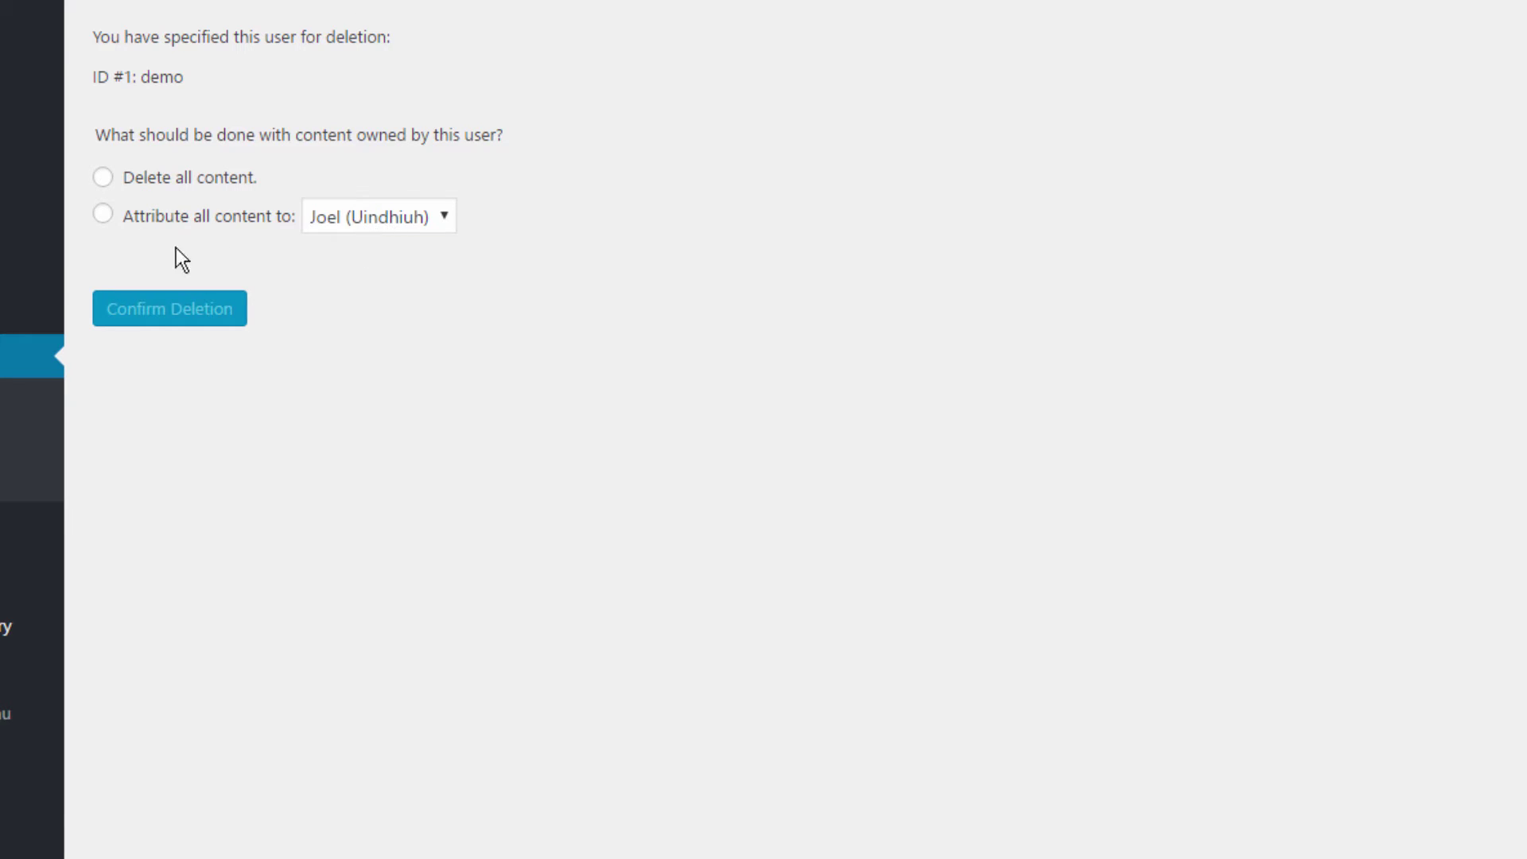
click(101, 223)
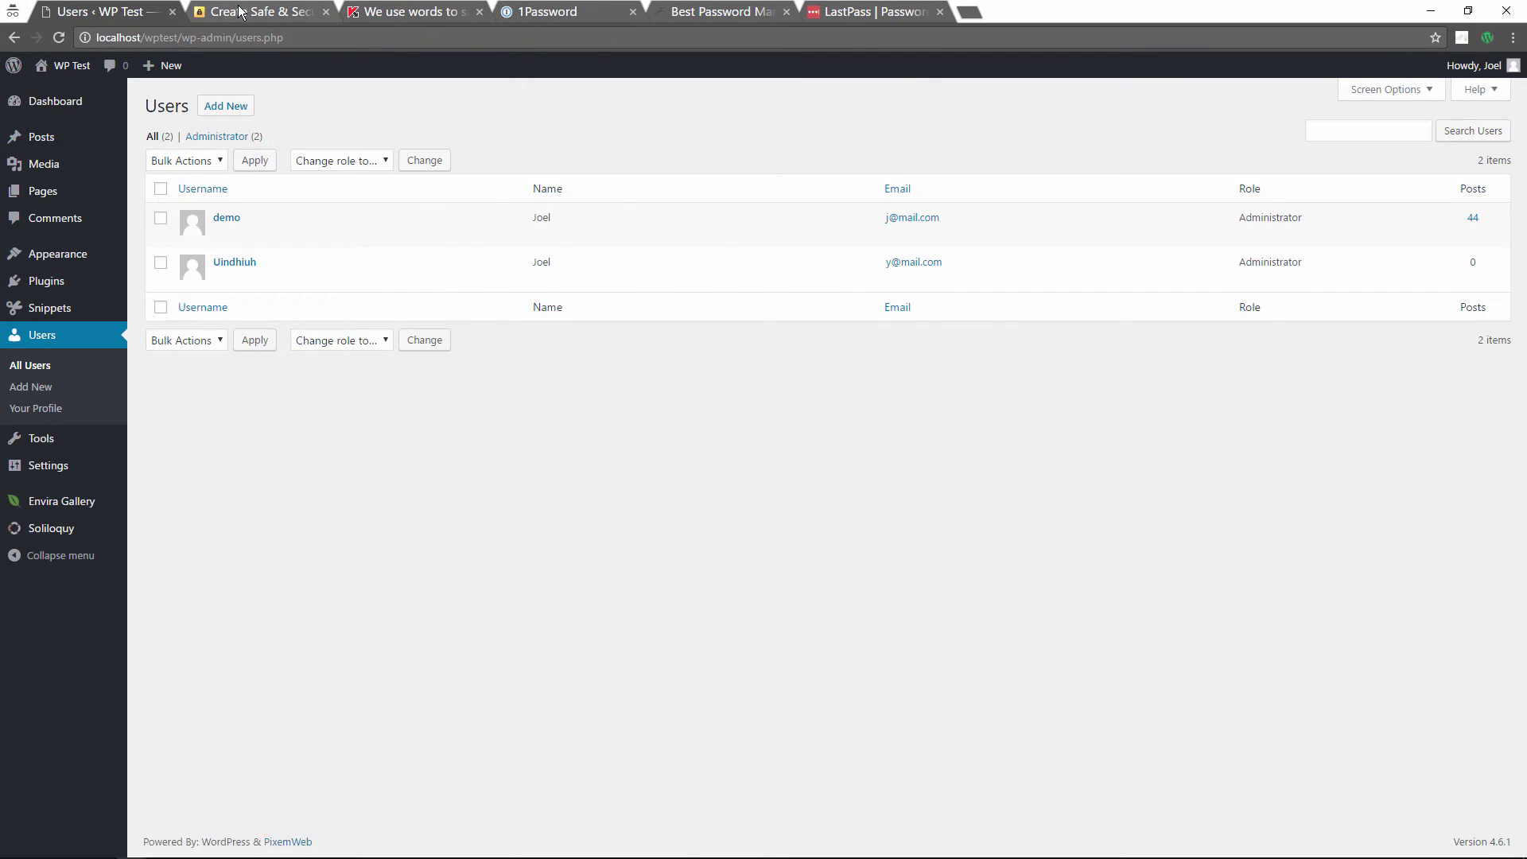
Step: Browse the Norton, Kaspersky, 1Password, Dashlane and LastPass pages, then come back to the WordPress Users list
click(240, 11)
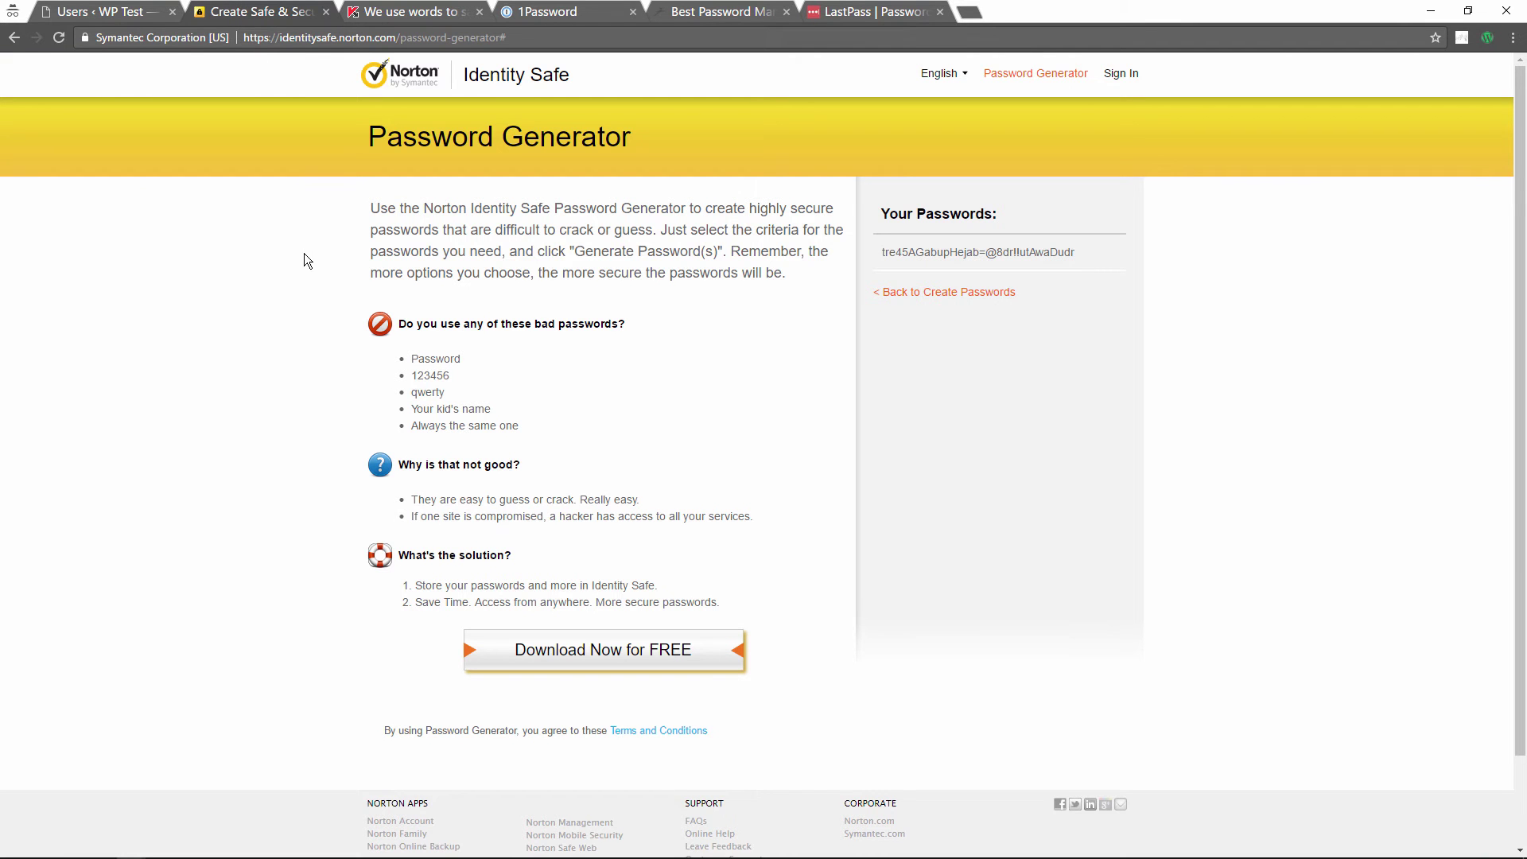
click(398, 13)
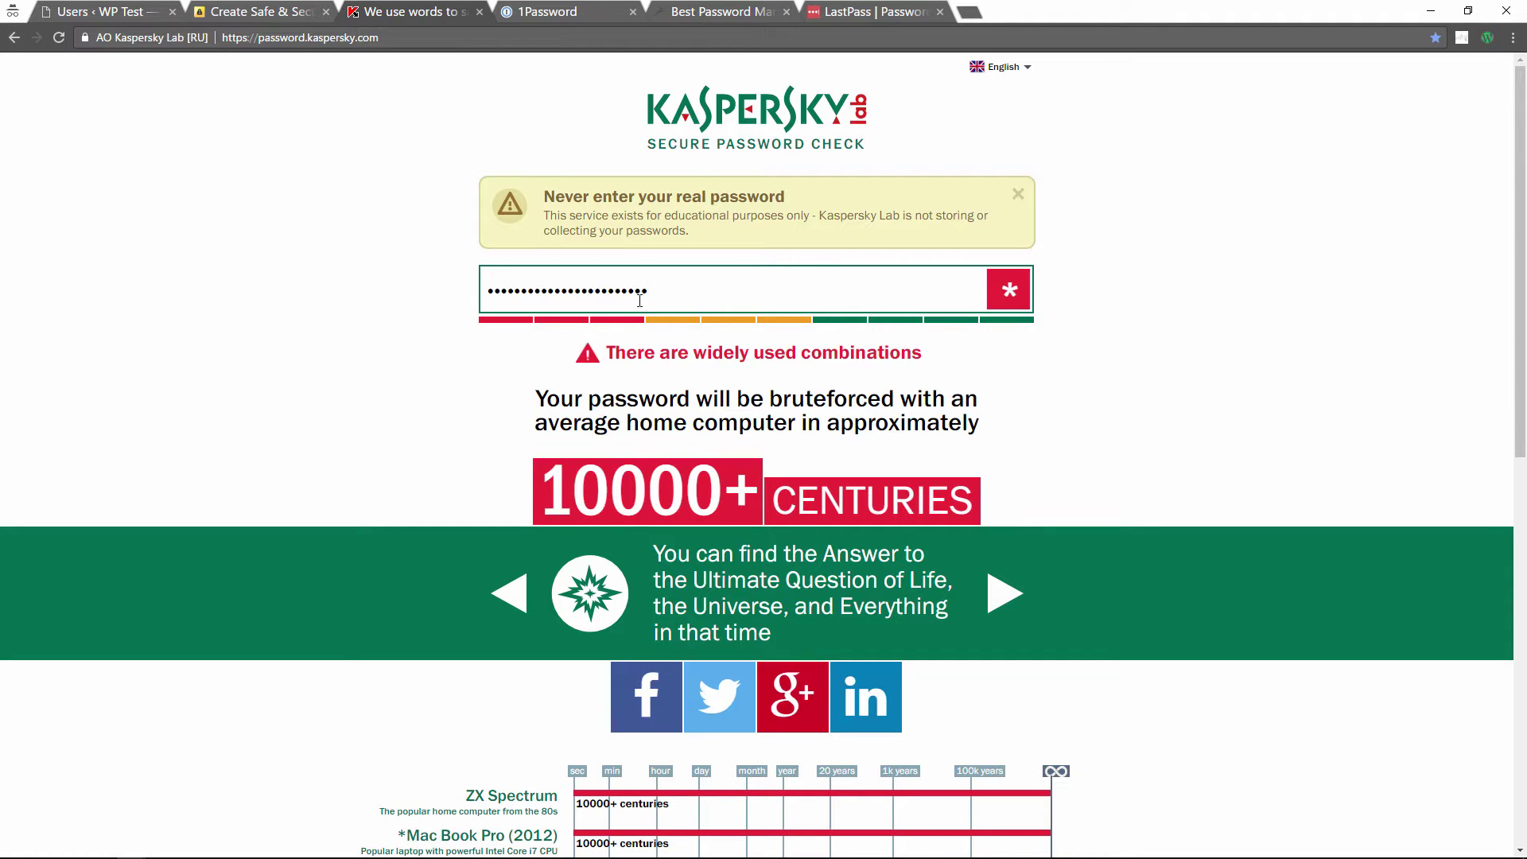
click(594, 12)
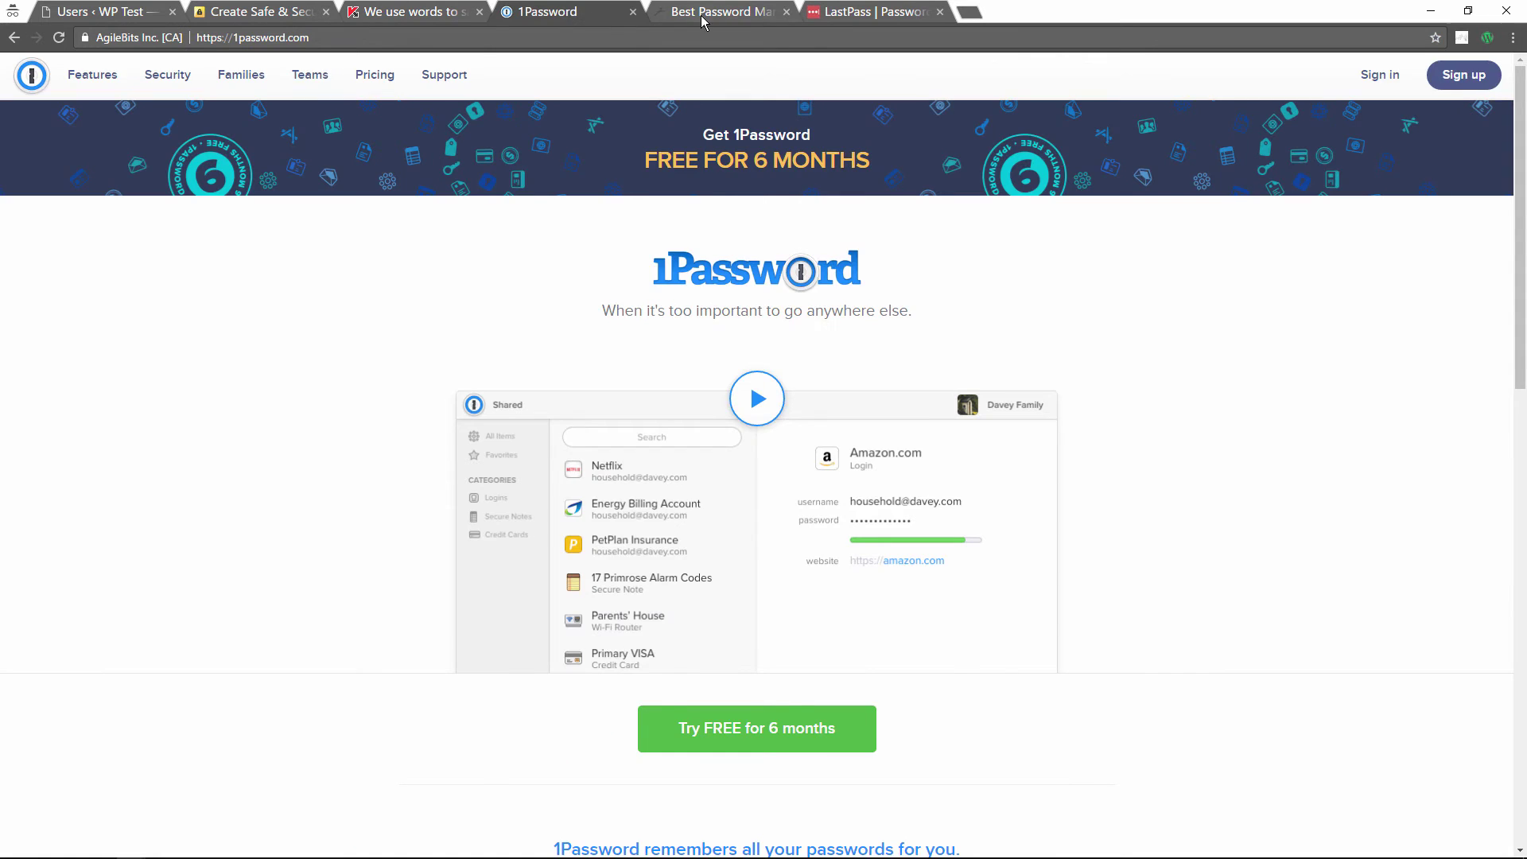
click(700, 16)
click(840, 12)
click(767, 6)
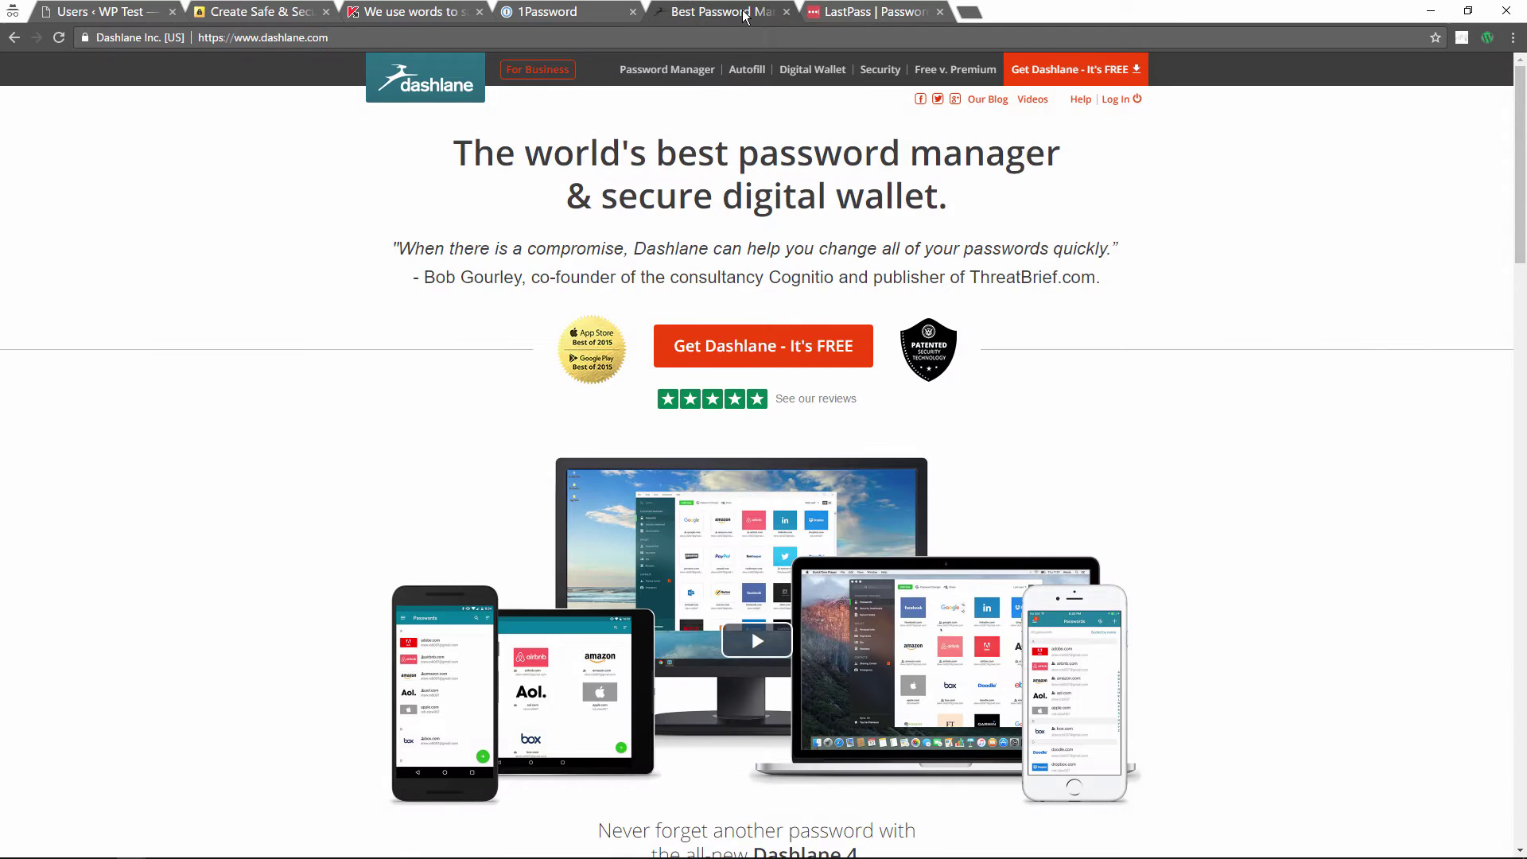
click(614, 19)
click(720, 18)
click(824, 12)
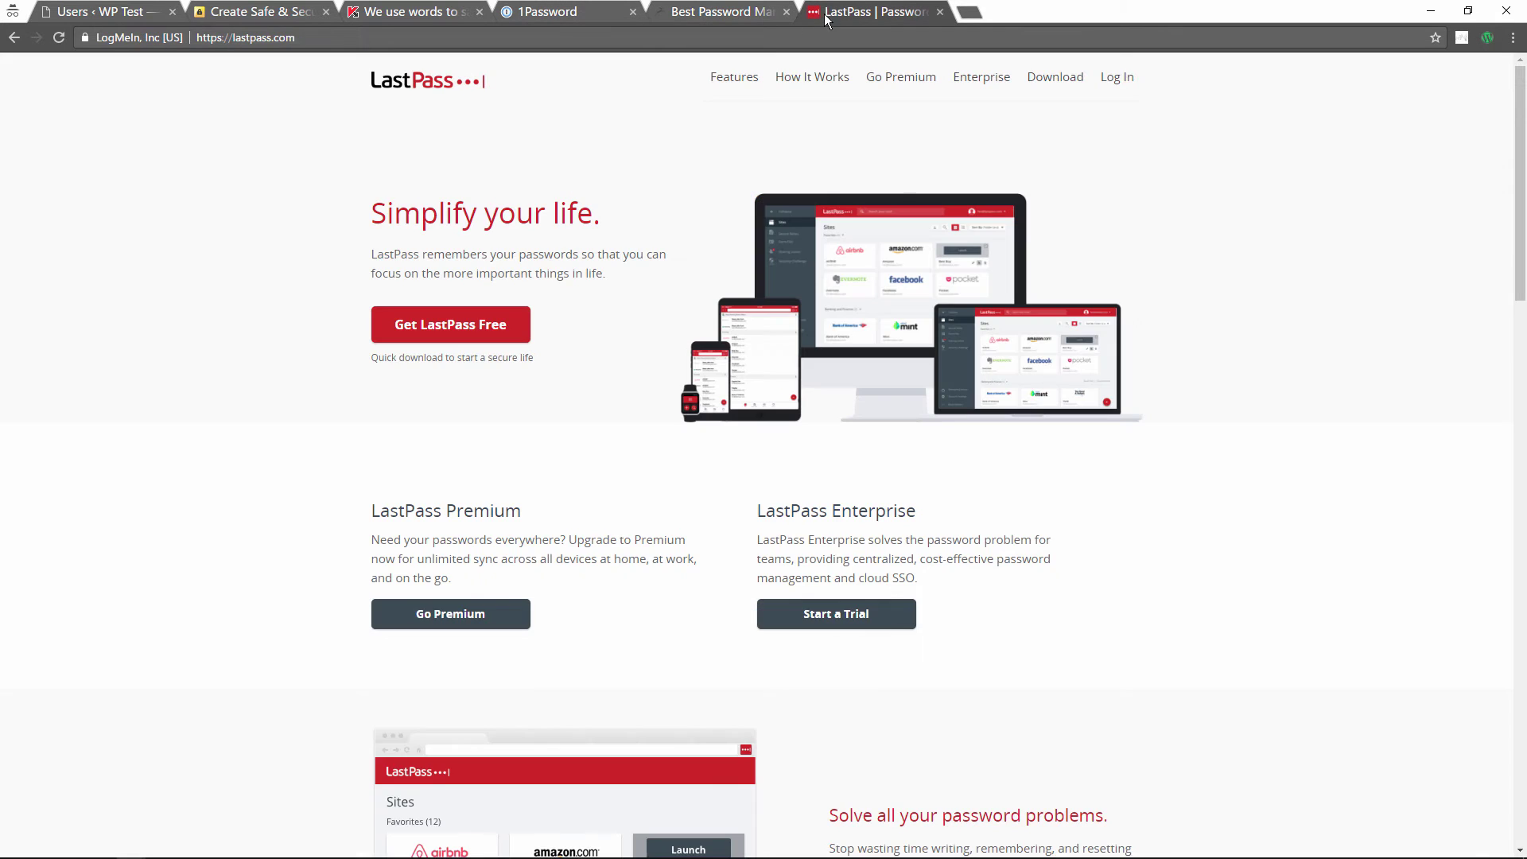
click(723, 13)
click(121, 16)
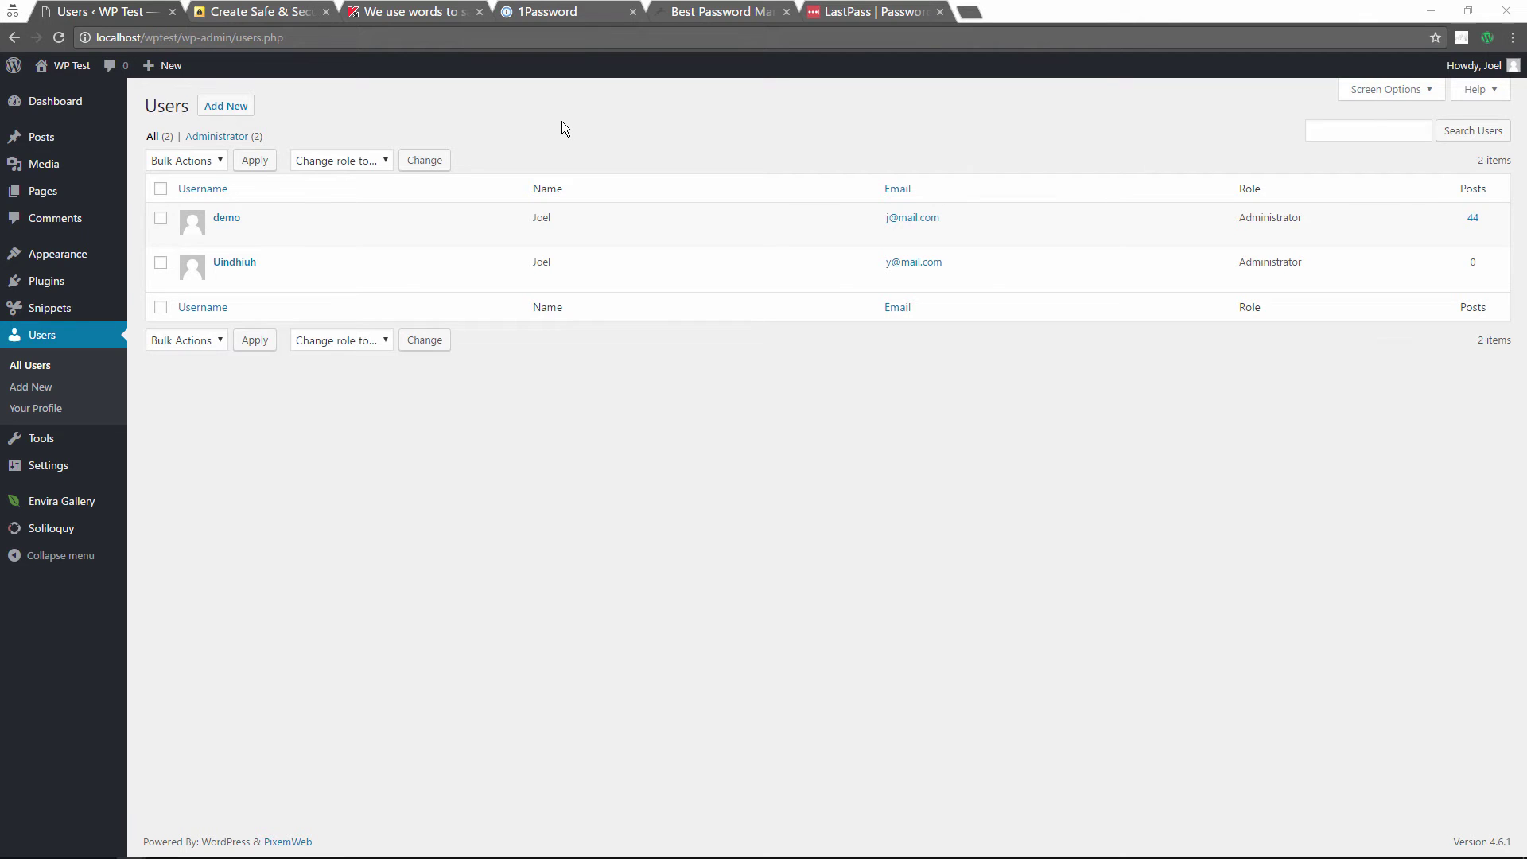
Step: Bring the Word password notes forward and scroll down to the four Change Username steps
key(super+Tab)
click(1004, 389)
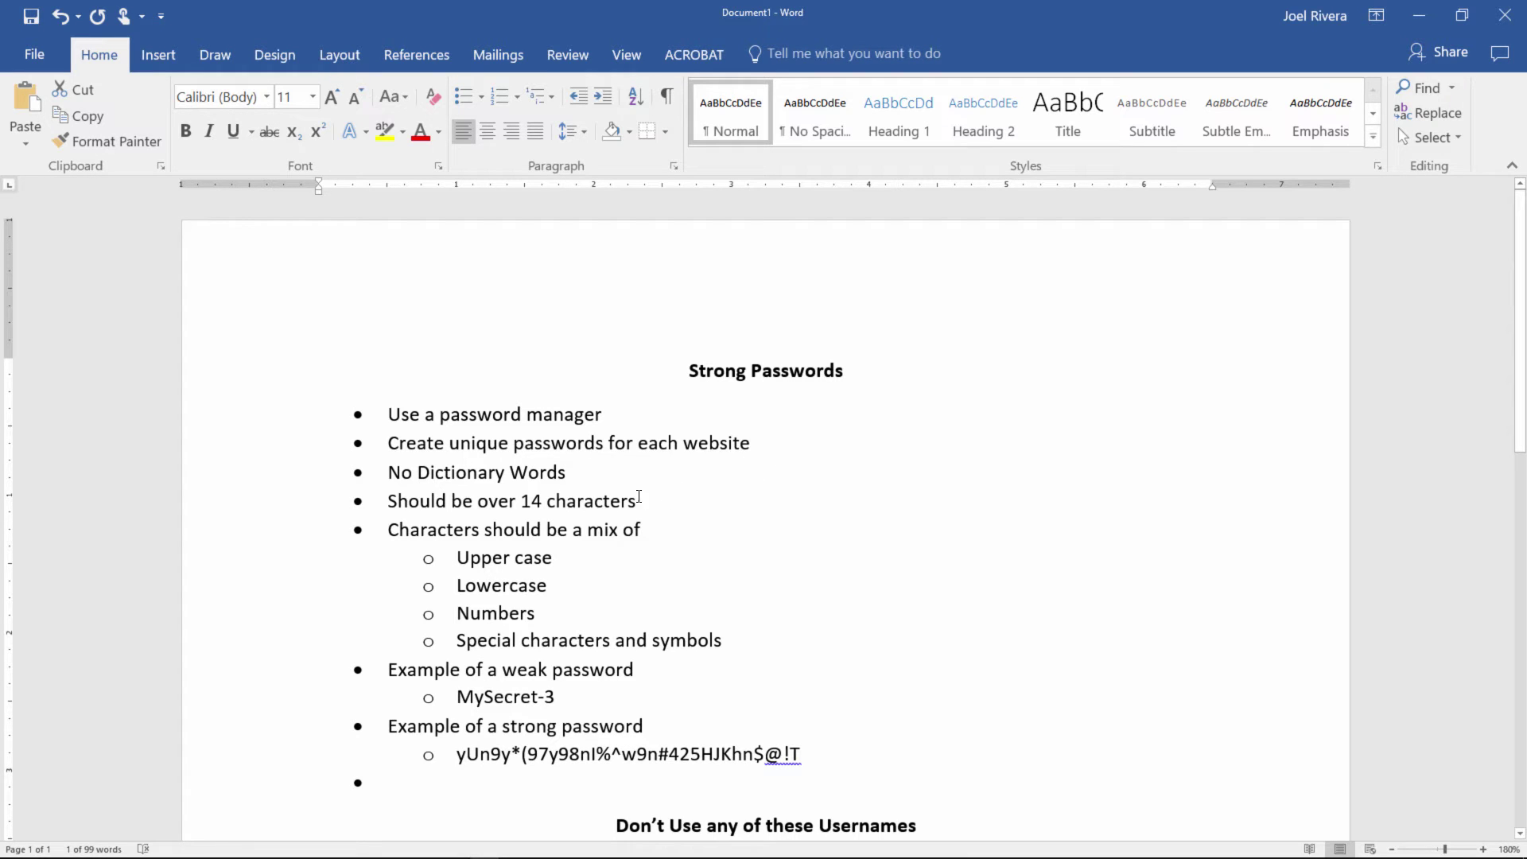
scroll(524, 381, down, 2)
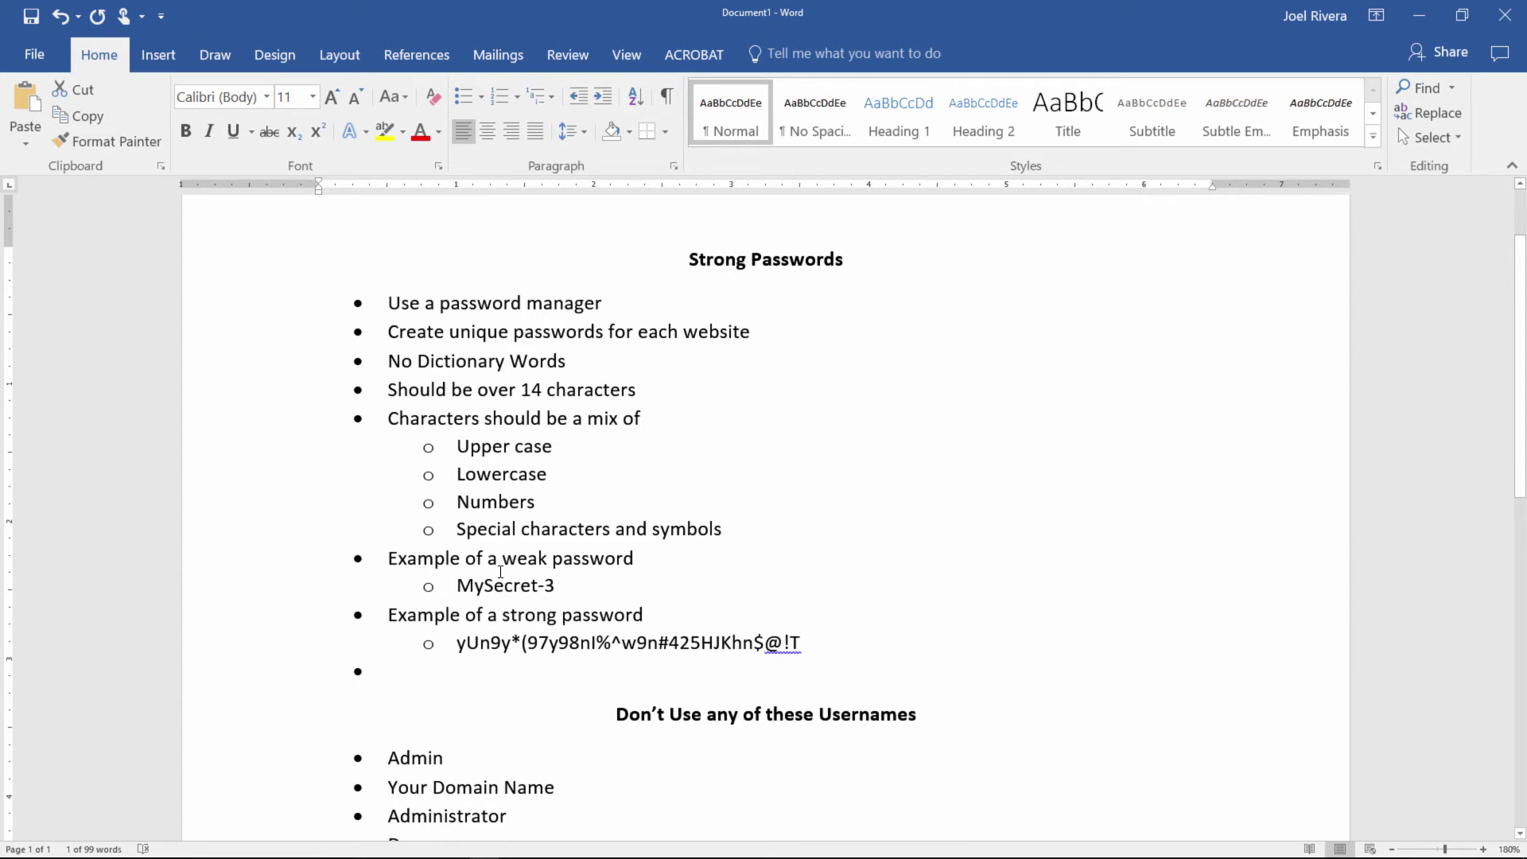
scroll(509, 573, down, 2)
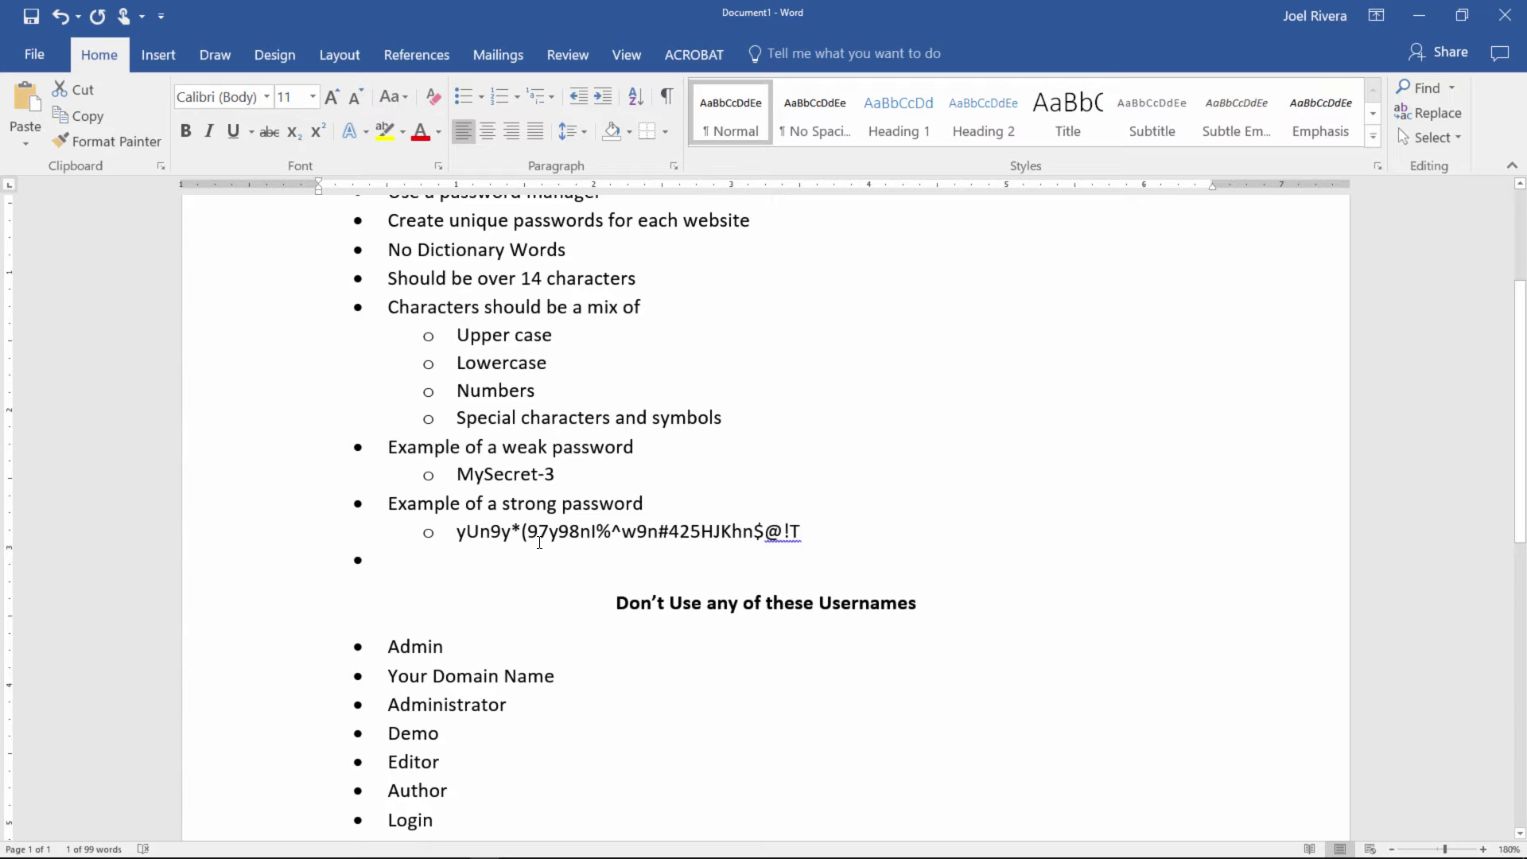
scroll(535, 533, down, 3)
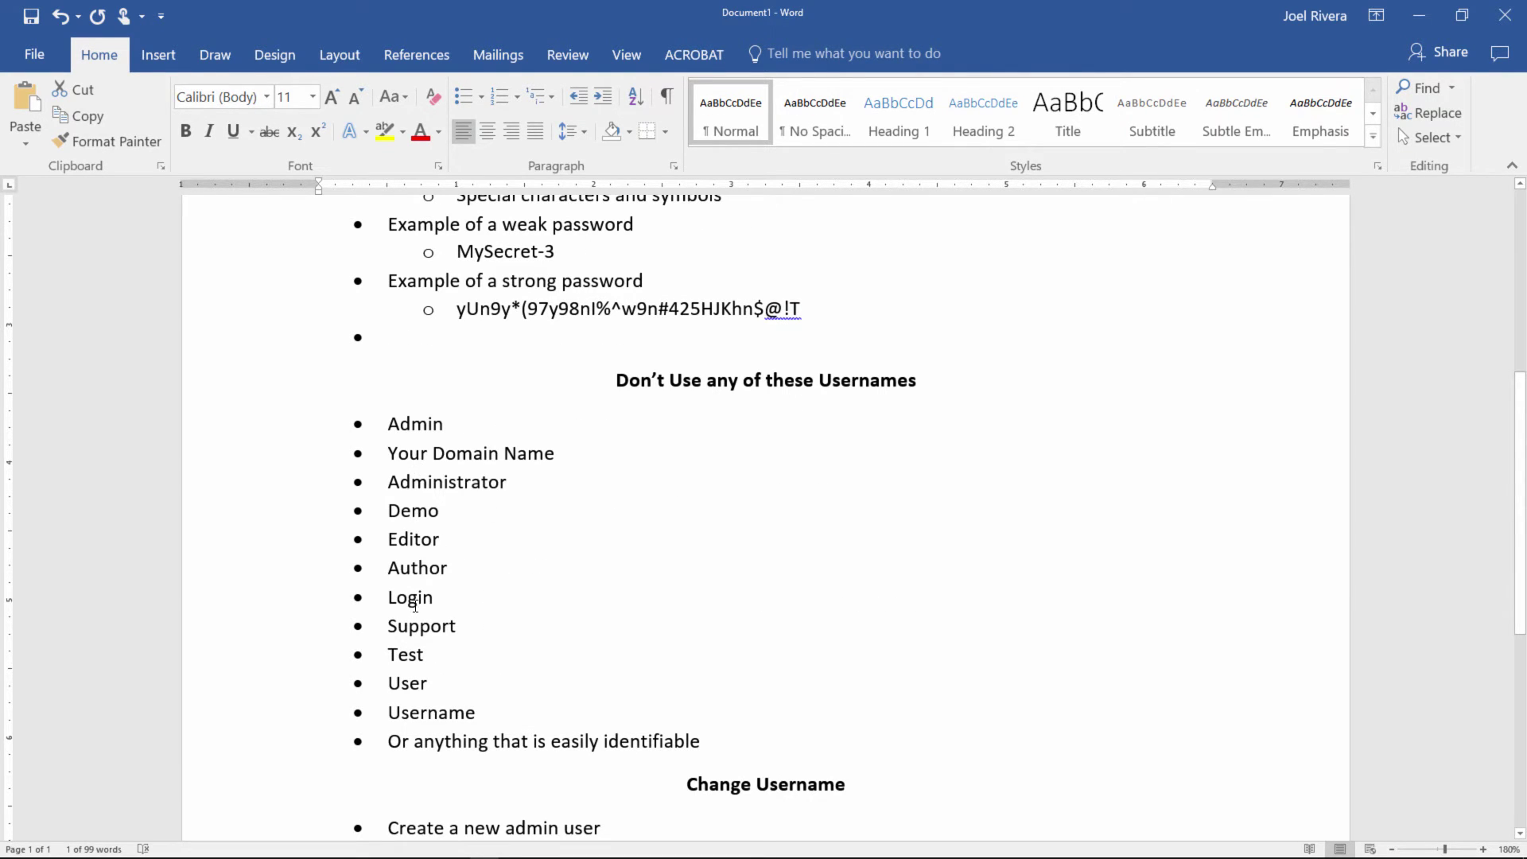
scroll(427, 601, down, 4)
click(471, 552)
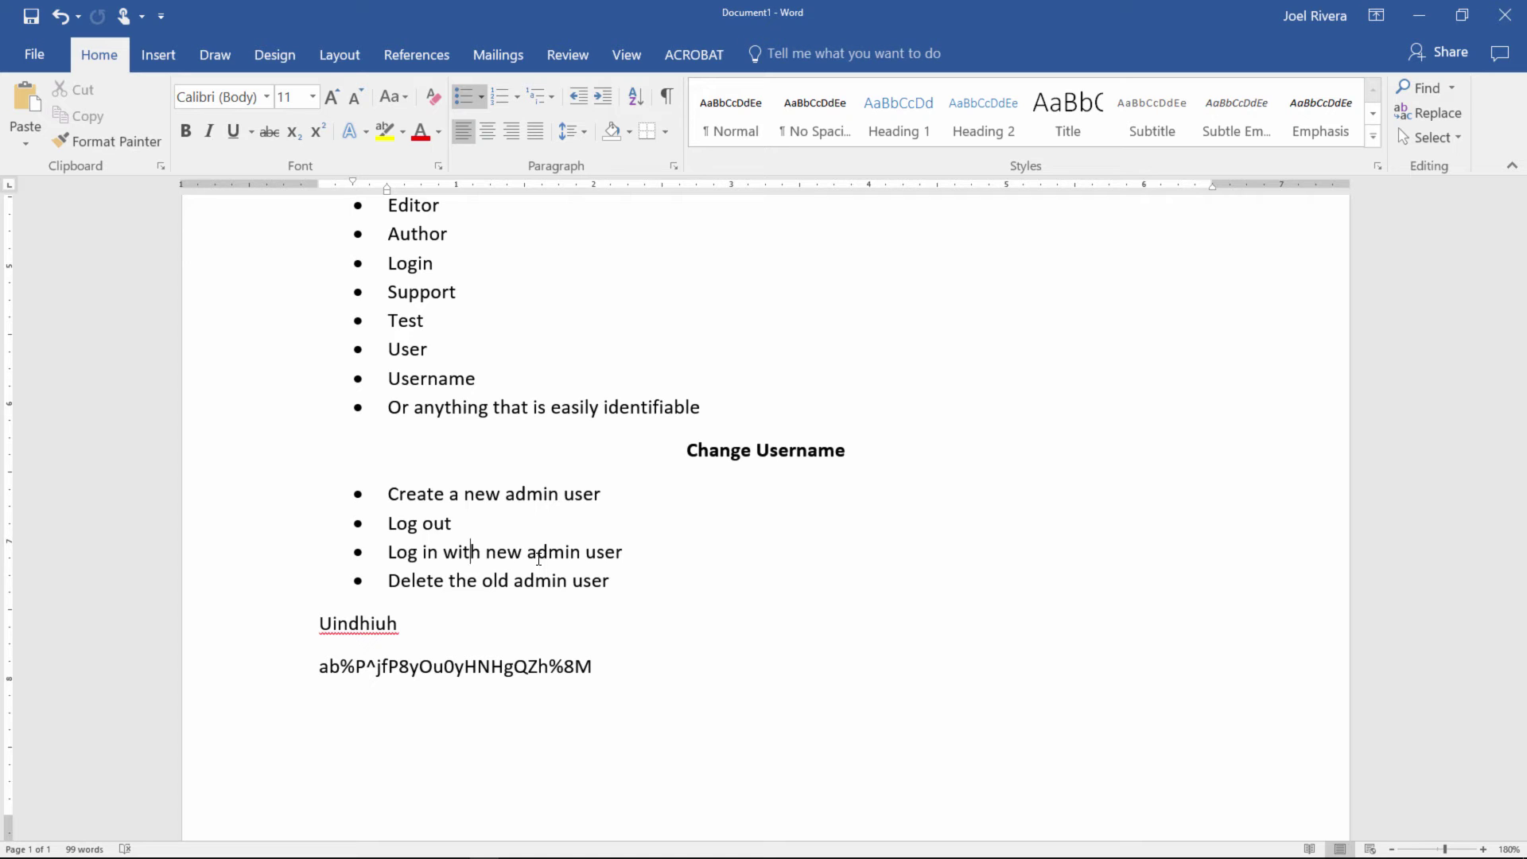
Step: Scroll the Word notes back up toward the Strong Passwords heading
scroll(539, 557, up, 2)
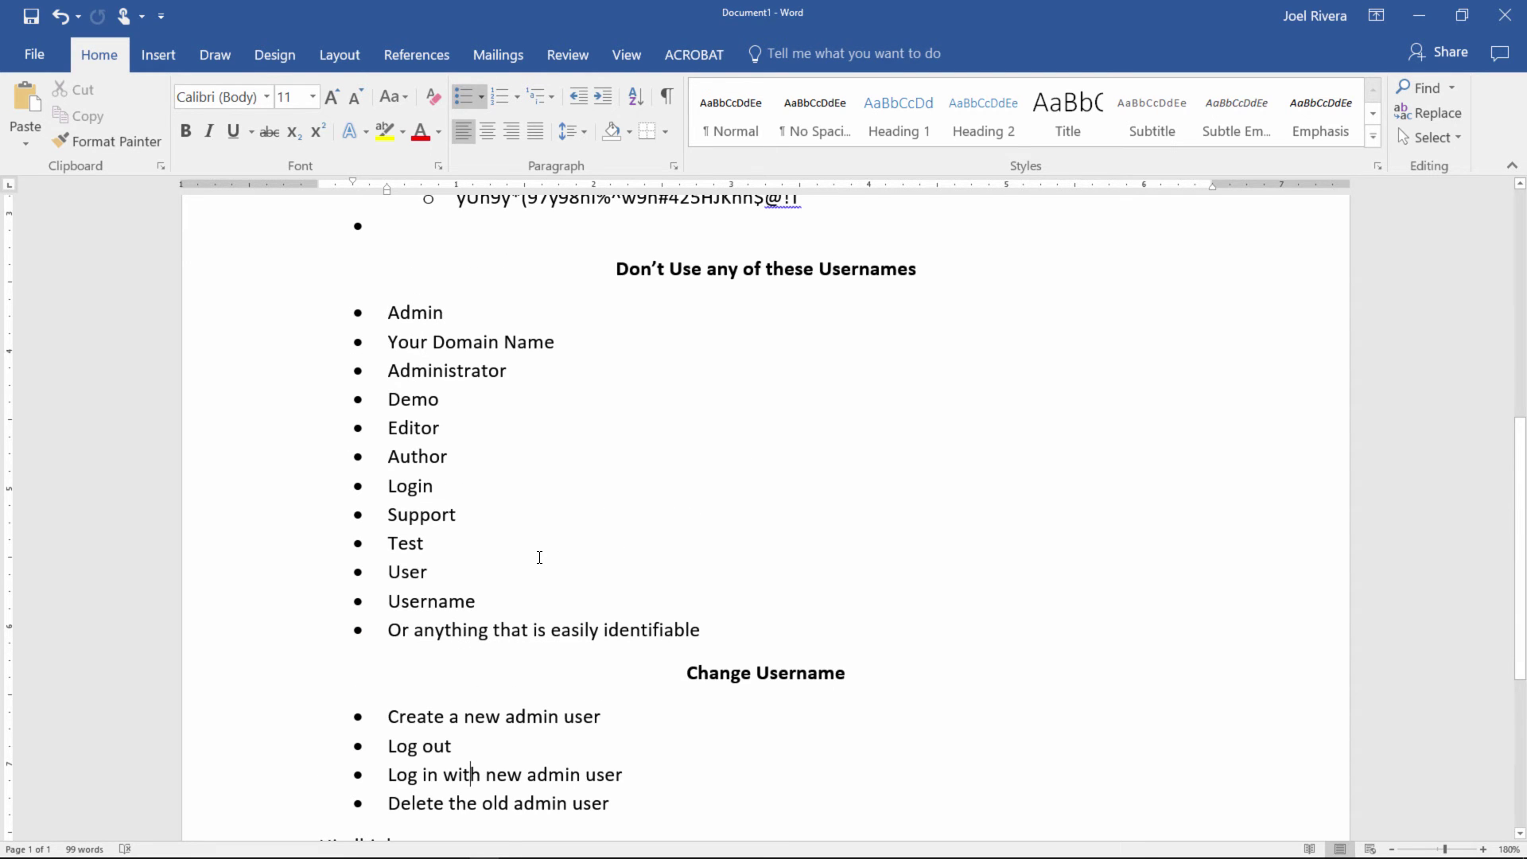
scroll(539, 556, up, 5)
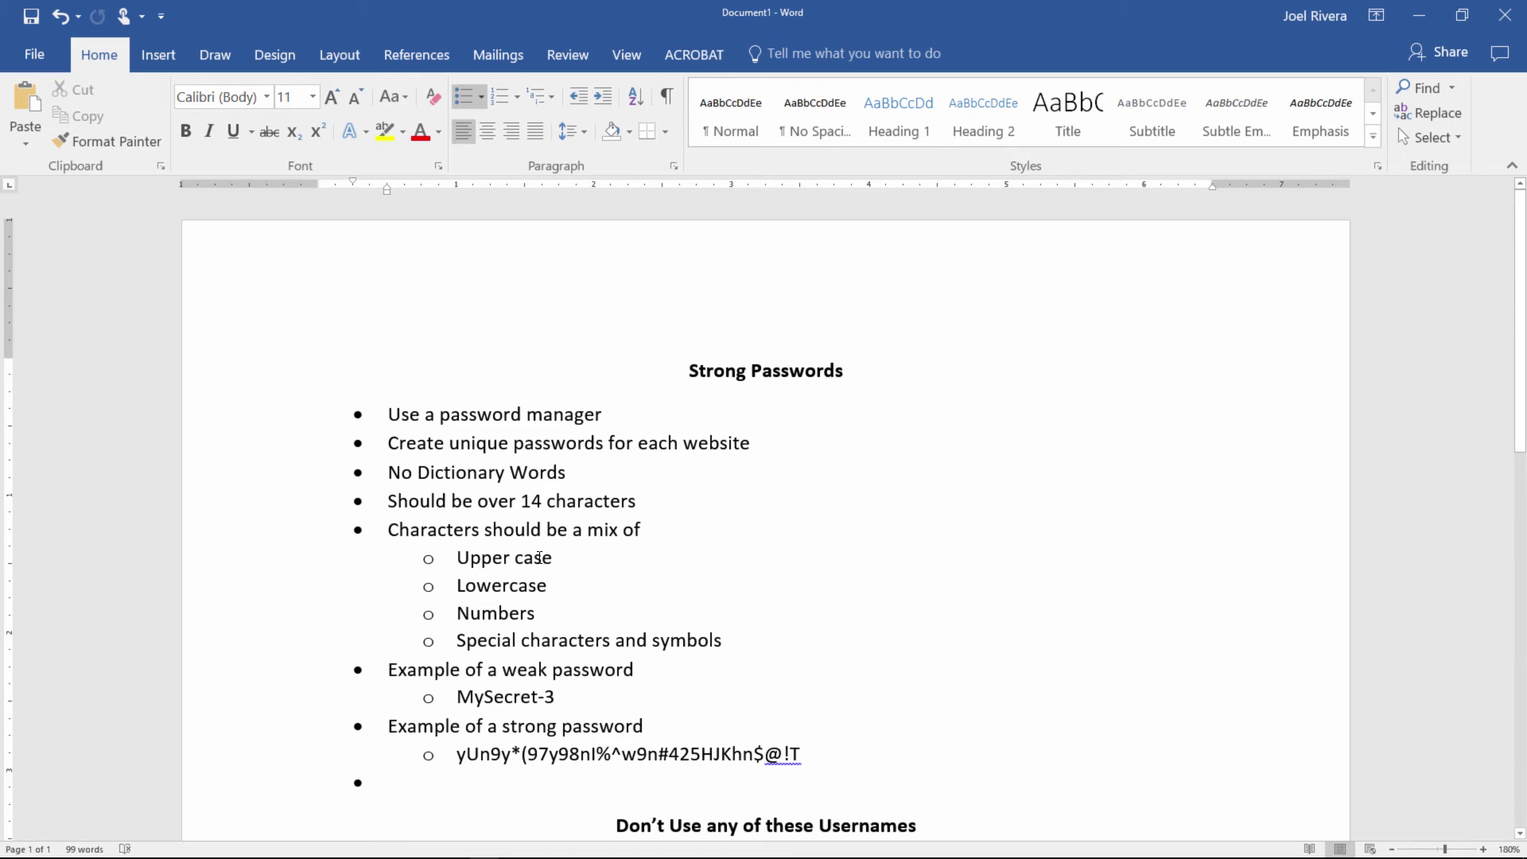